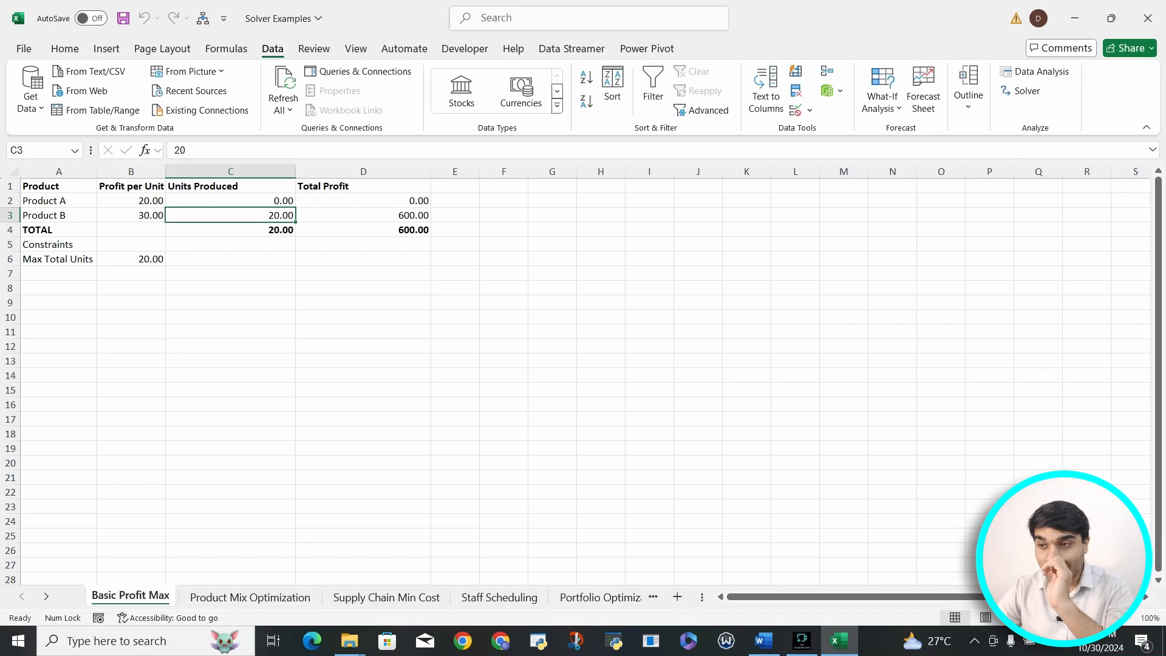
Step: Set Product B's units produced in C3 to 0
text(0)
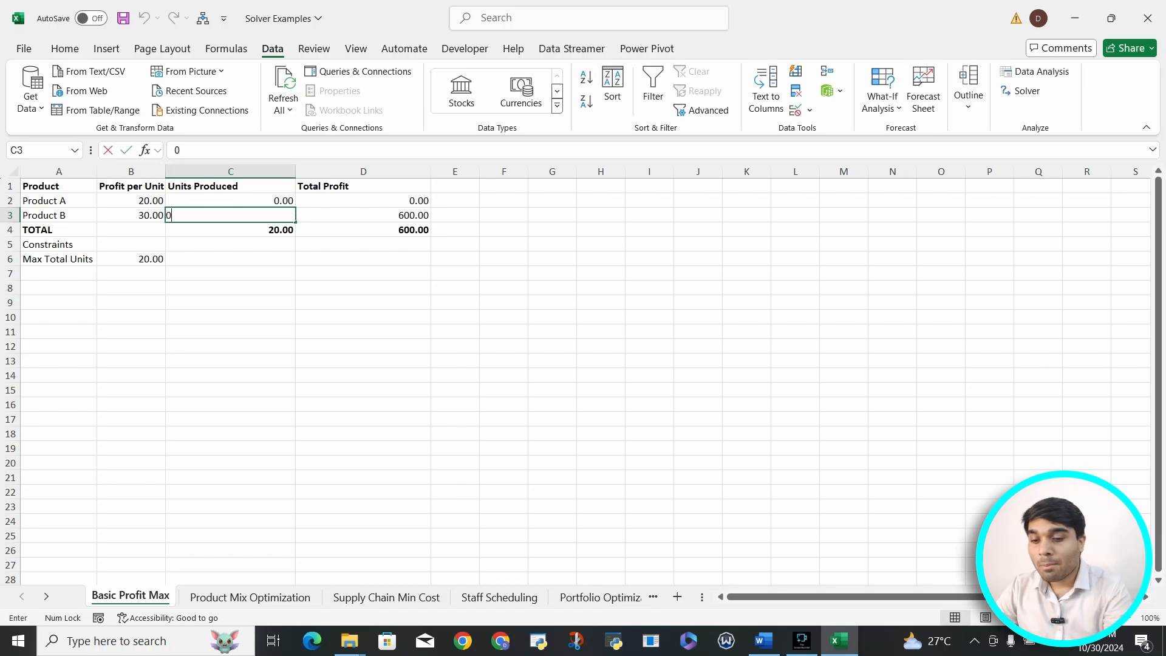
key(Return)
key(Up)
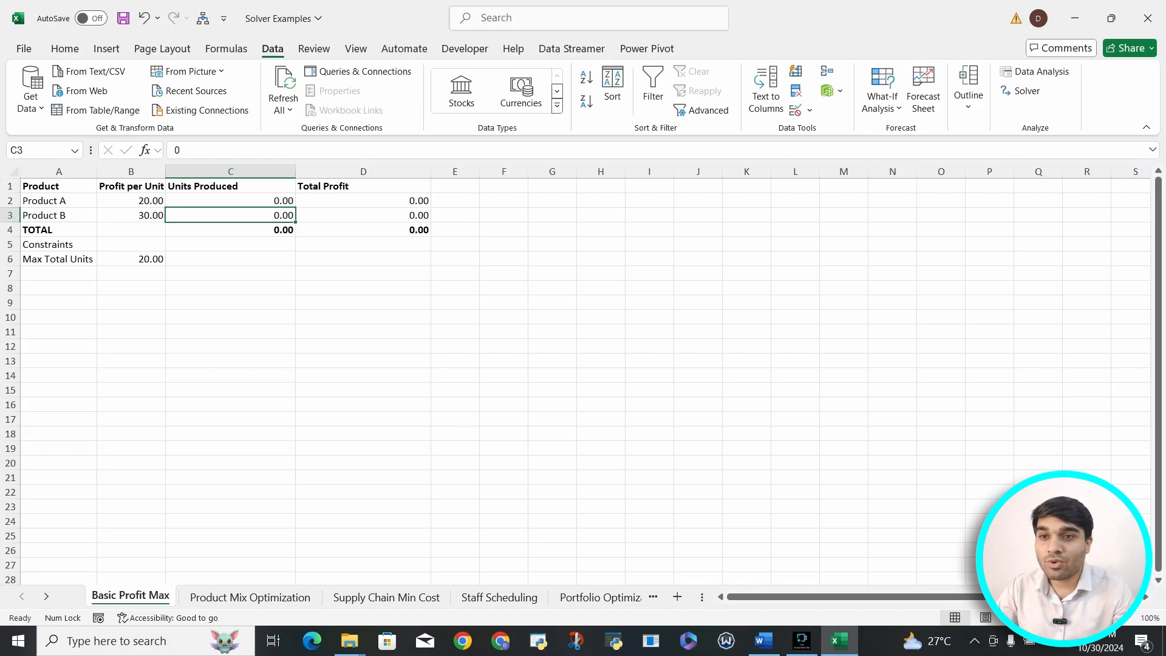
Step: Open Solver and clear its existing constraints, changing variable cells and objective
click(1021, 91)
drag(547, 152, 830, 155)
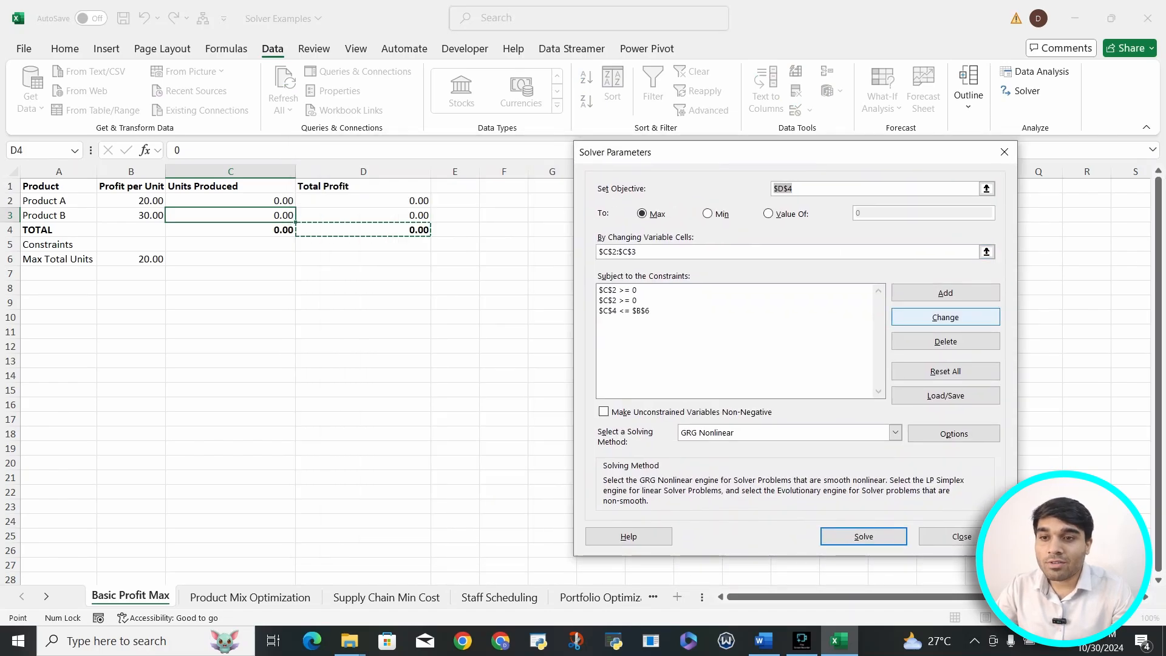
click(961, 536)
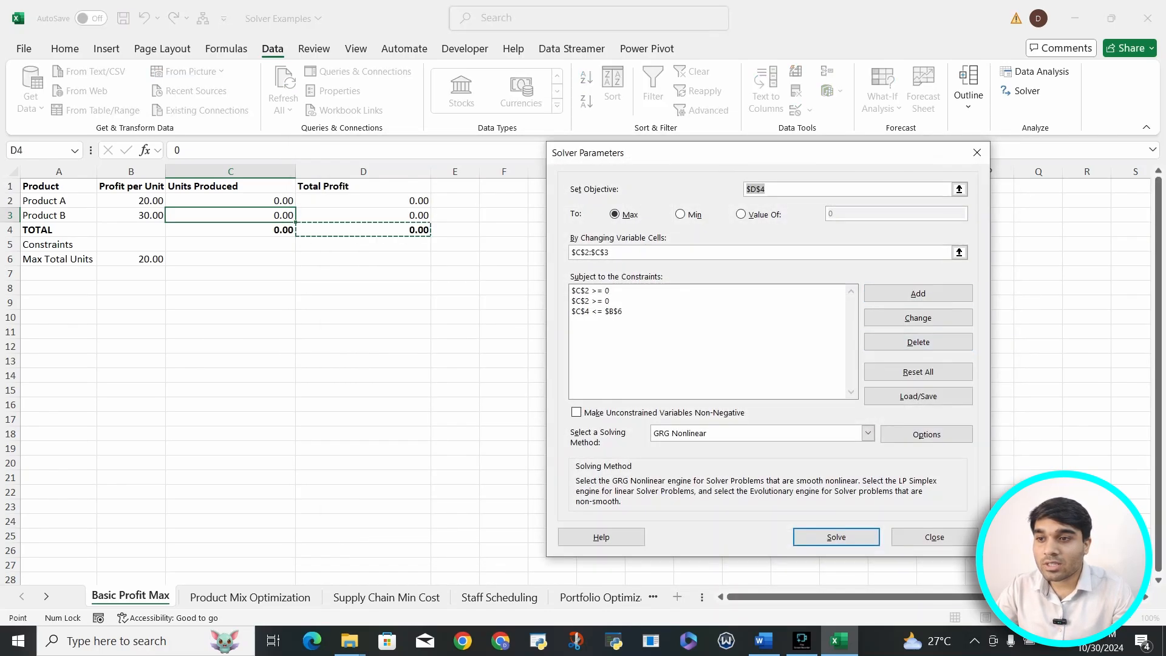
click(917, 342)
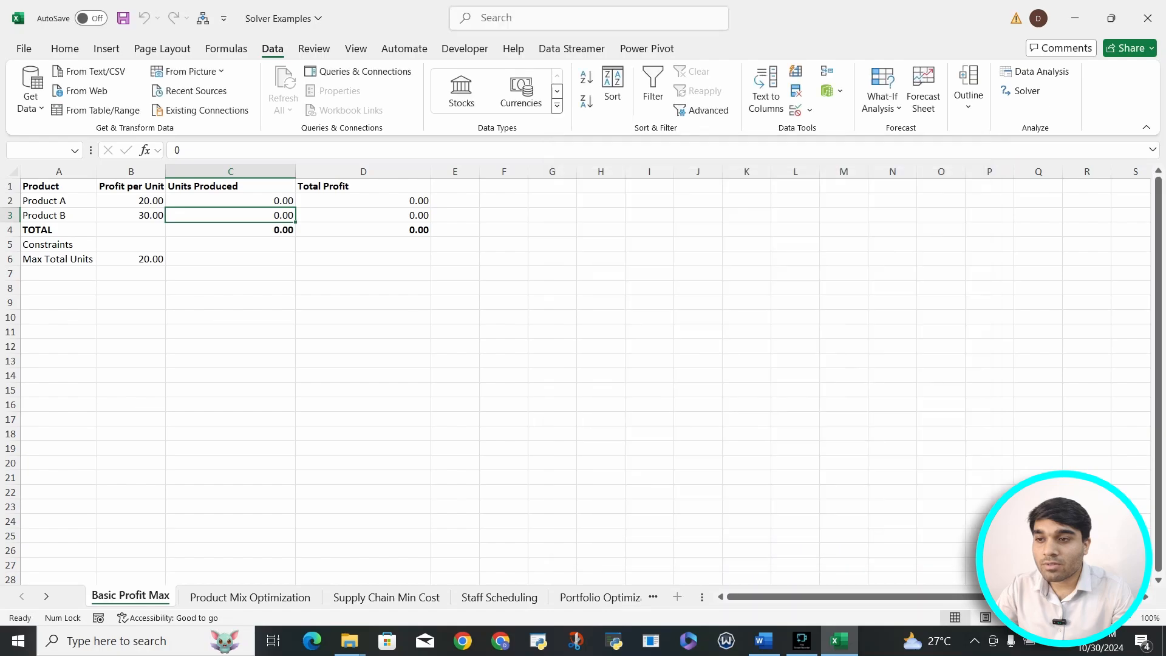
click(891, 342)
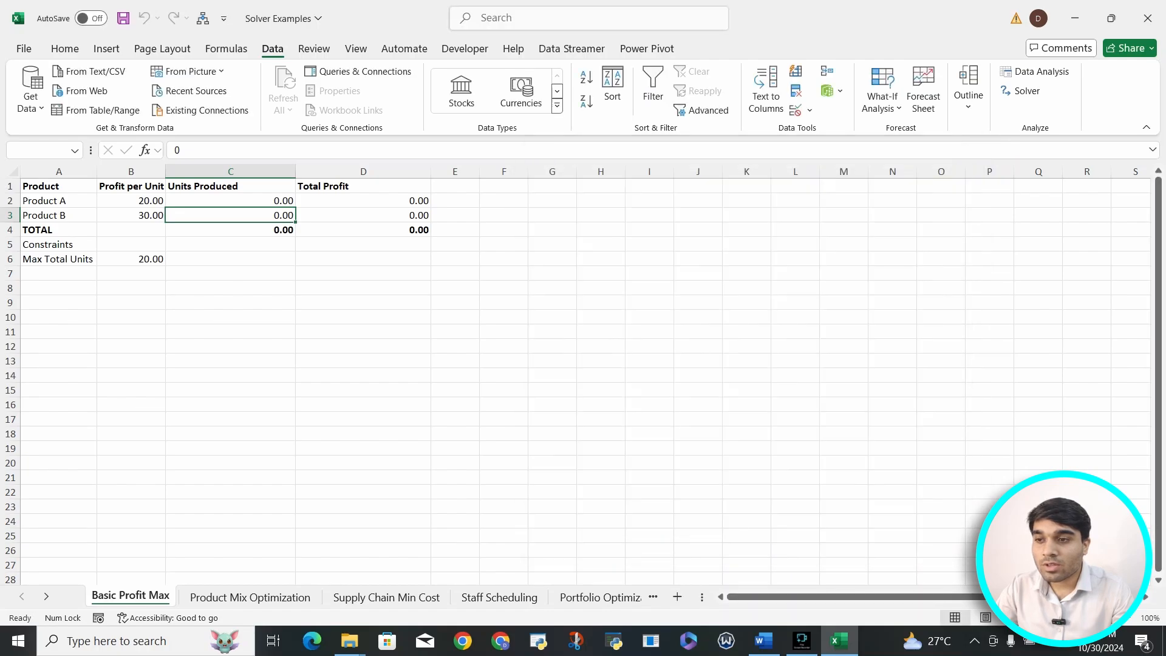
click(863, 342)
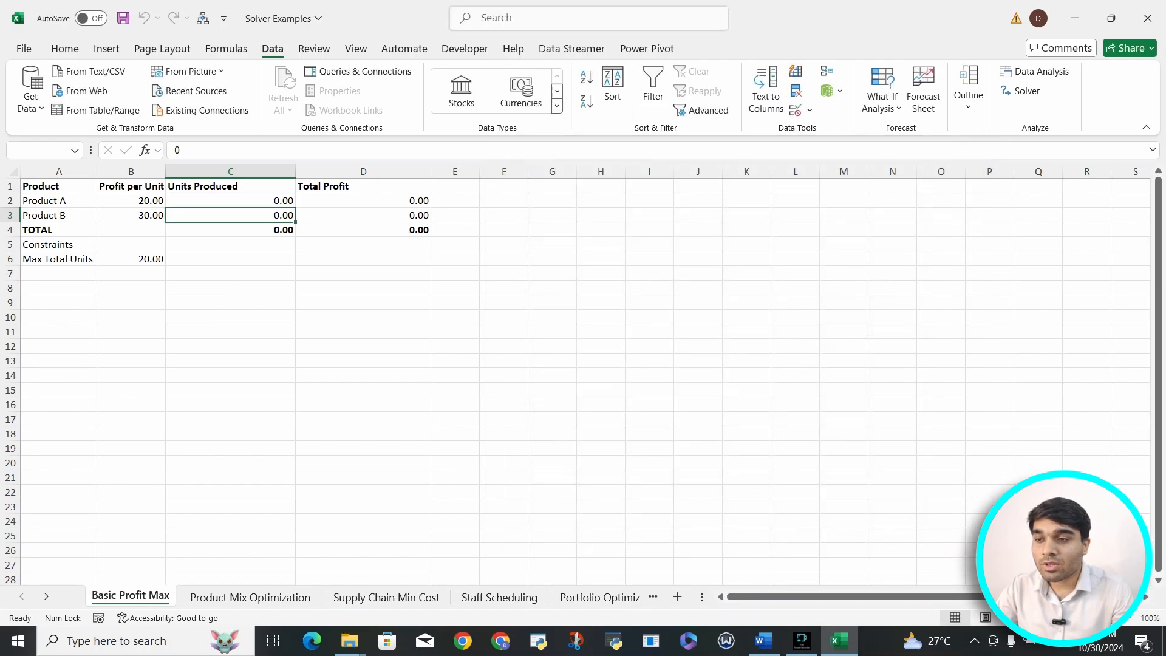
key(BackSpace)
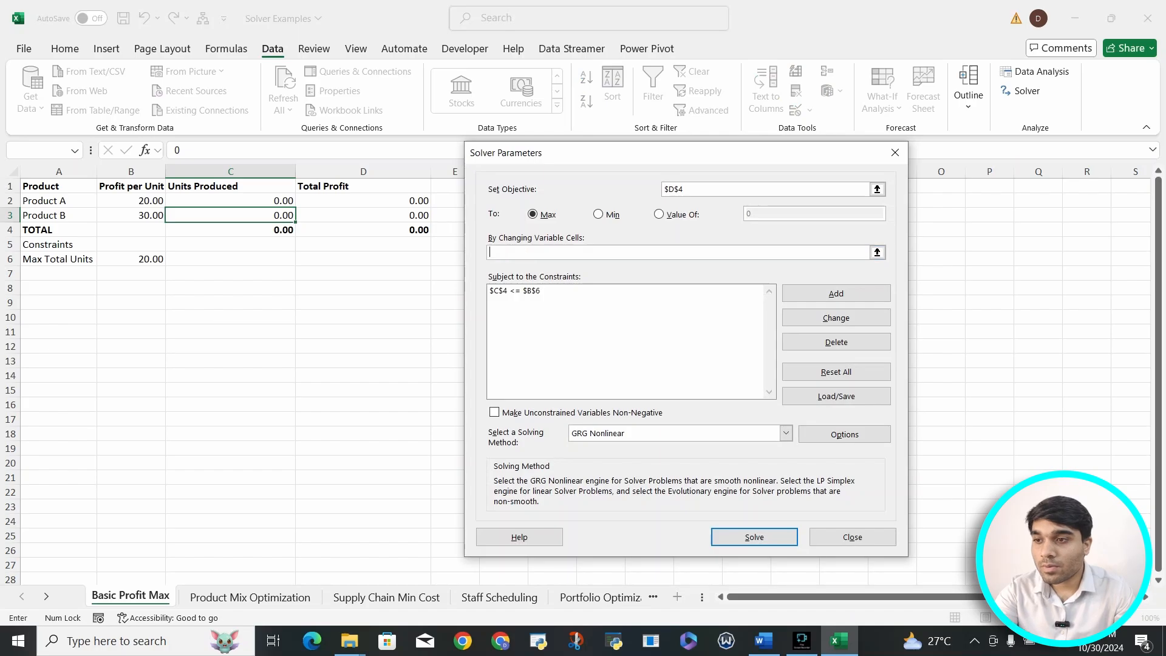
click(547, 290)
click(836, 342)
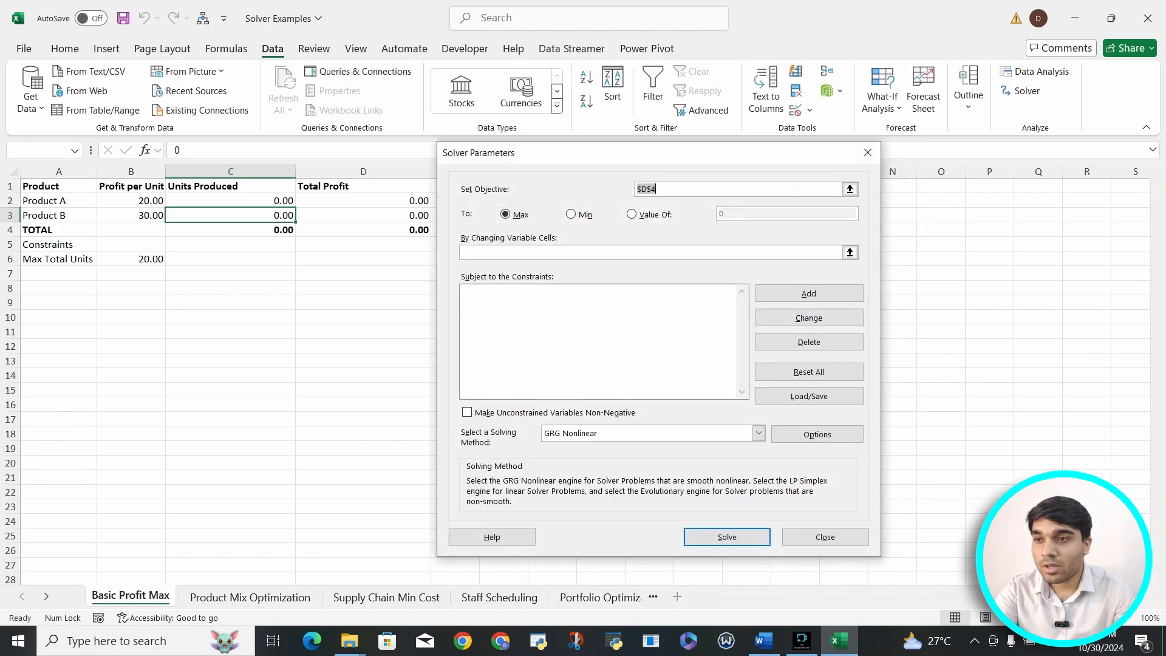
key(BackSpace)
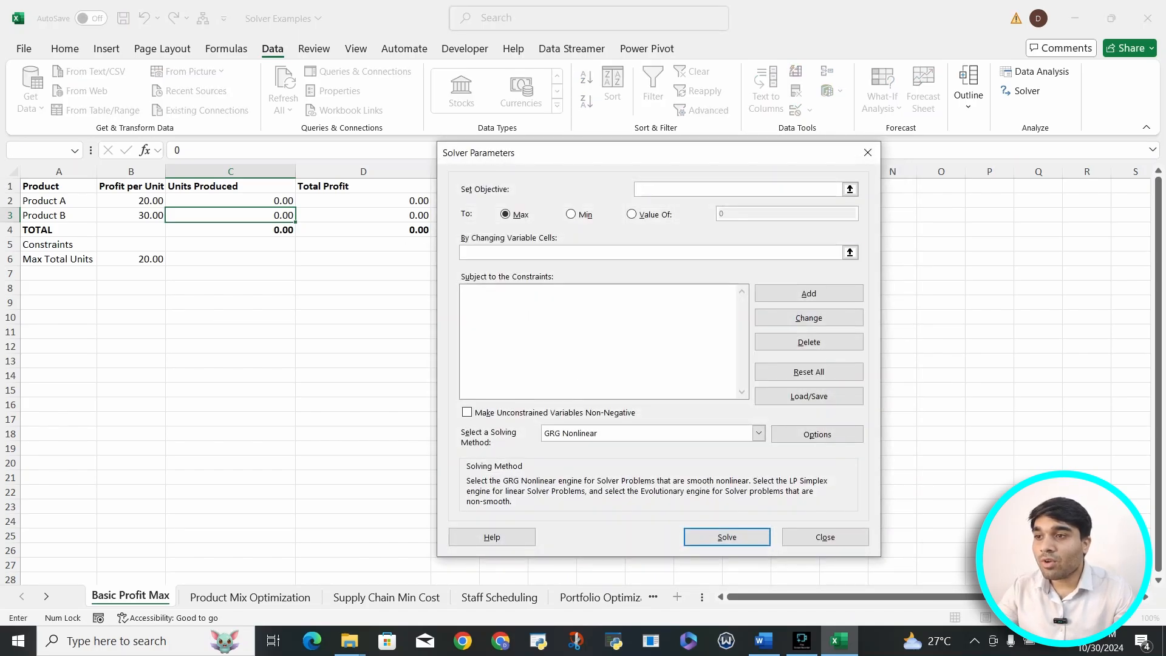
Step: Set the Solver objective to maximize total profit in D4 by changing the units produced in C2:C3
click(364, 230)
drag(584, 153, 782, 150)
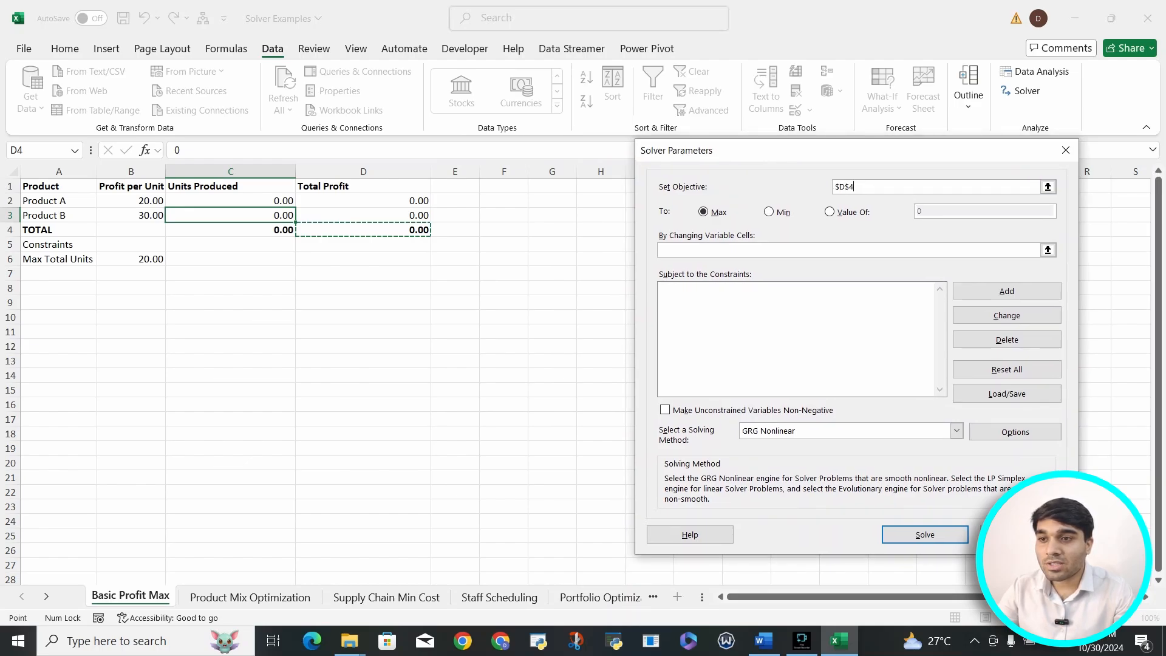
click(703, 211)
click(1048, 250)
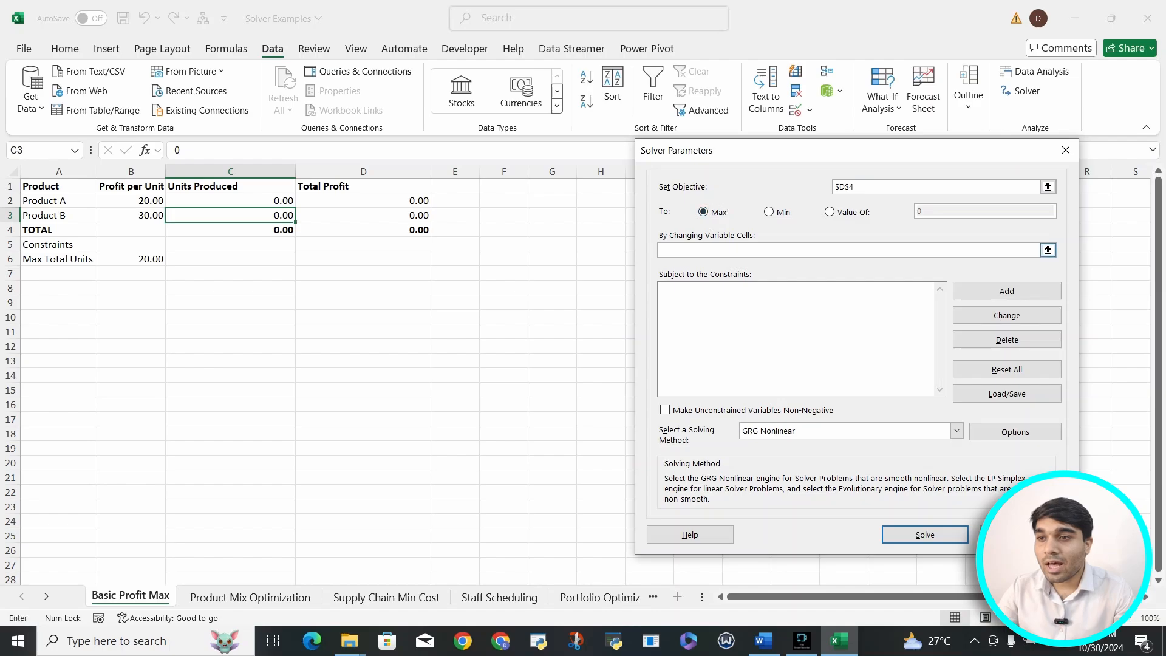
drag(243, 201, 280, 216)
Step: Add a Solver constraint that total units in C4 must be <= 20
click(795, 315)
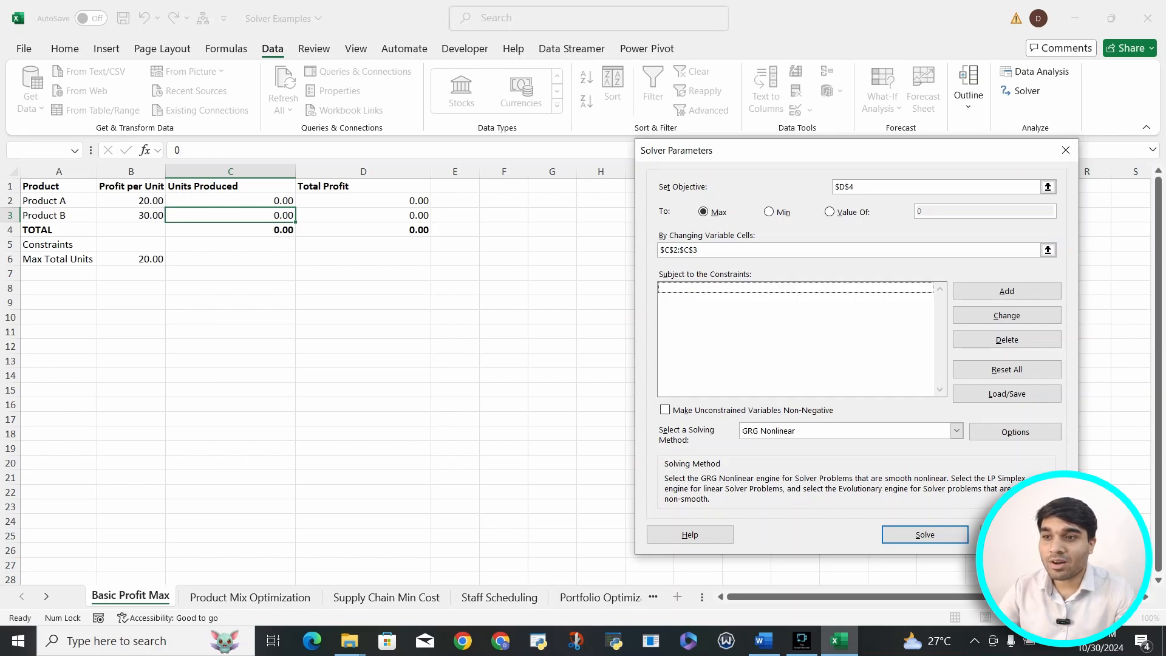
click(1007, 291)
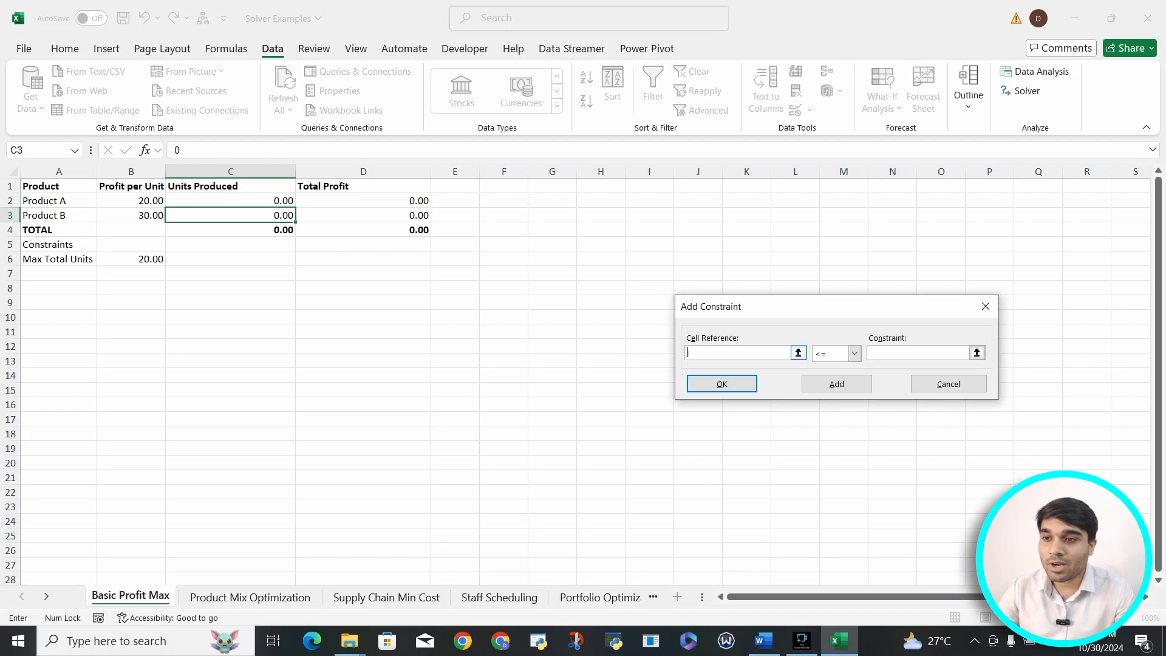
click(231, 230)
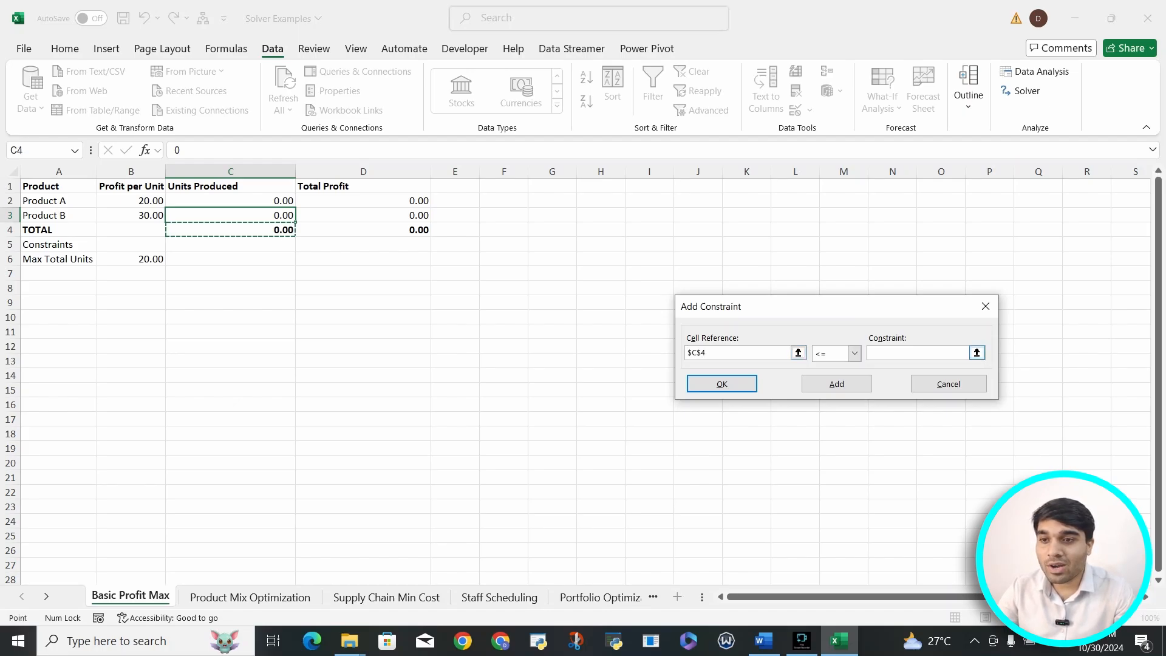
click(918, 353)
text(20)
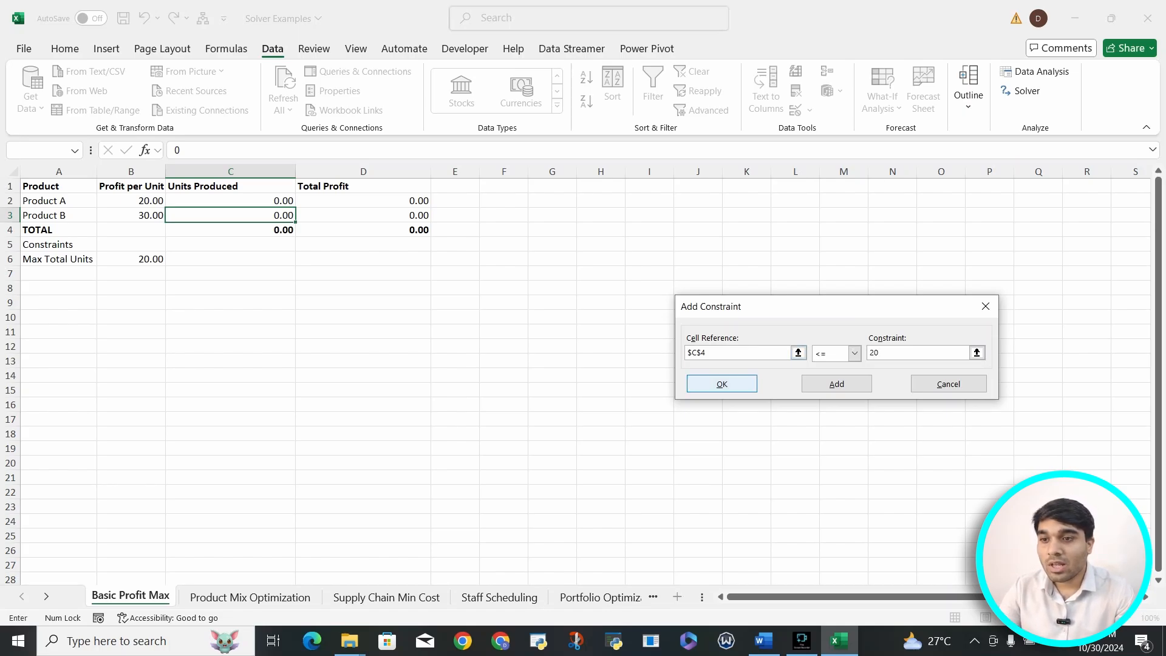
click(837, 384)
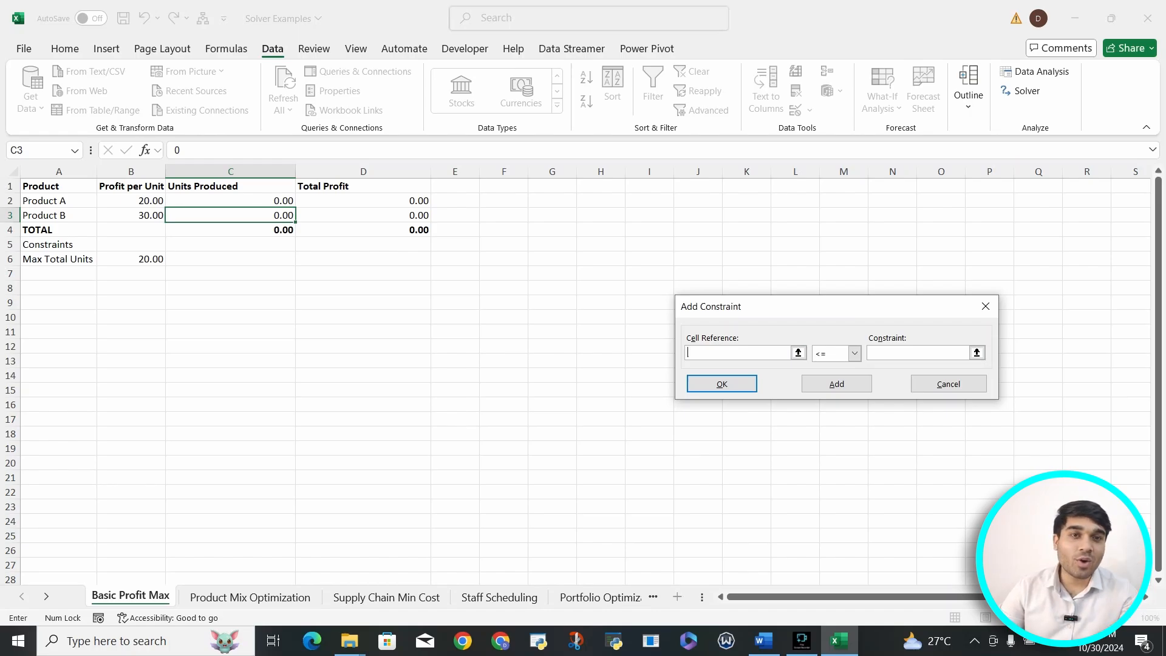
Step: Add a constraint that Product A's units in C2 must be >= 0
click(231, 201)
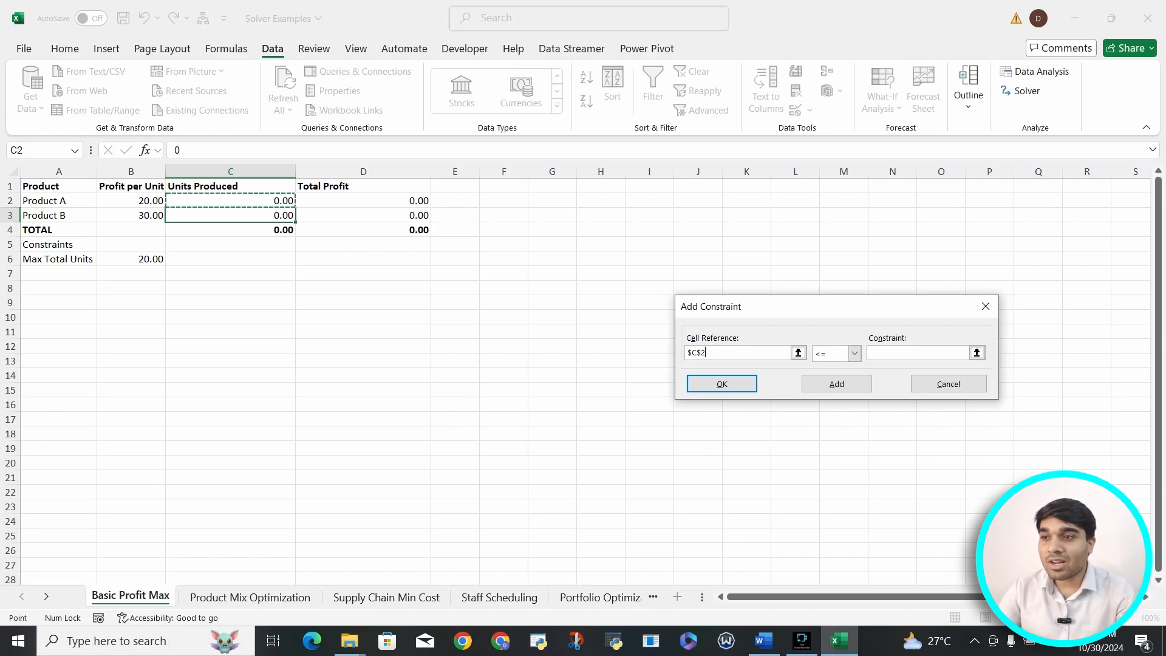
click(854, 353)
click(826, 388)
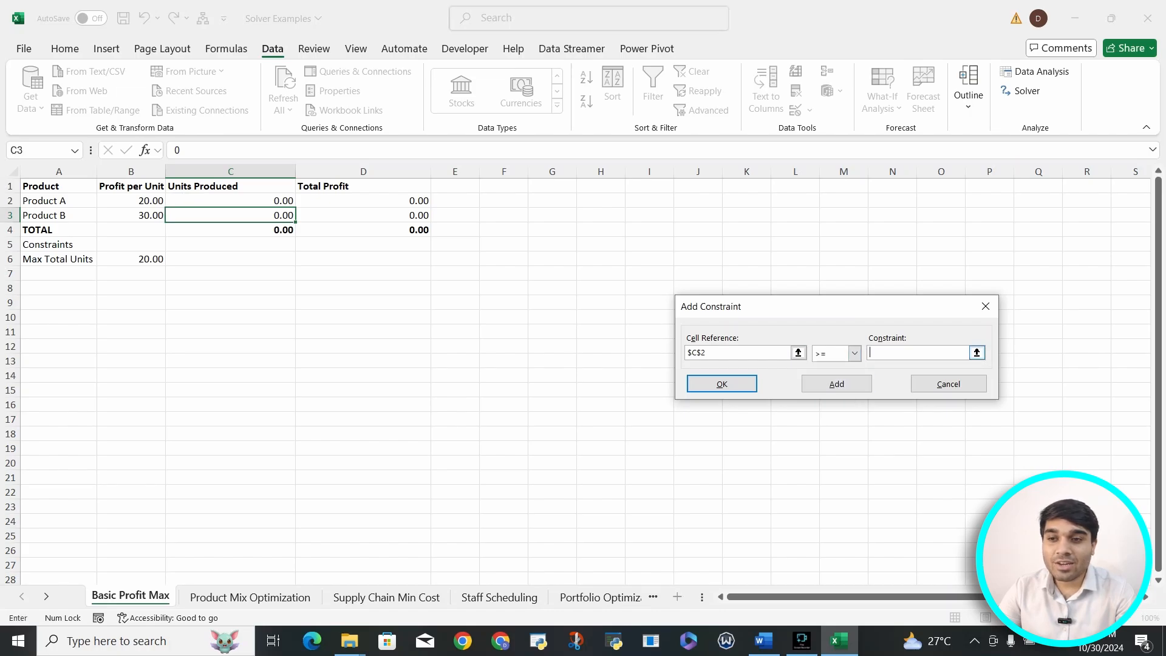
text(0)
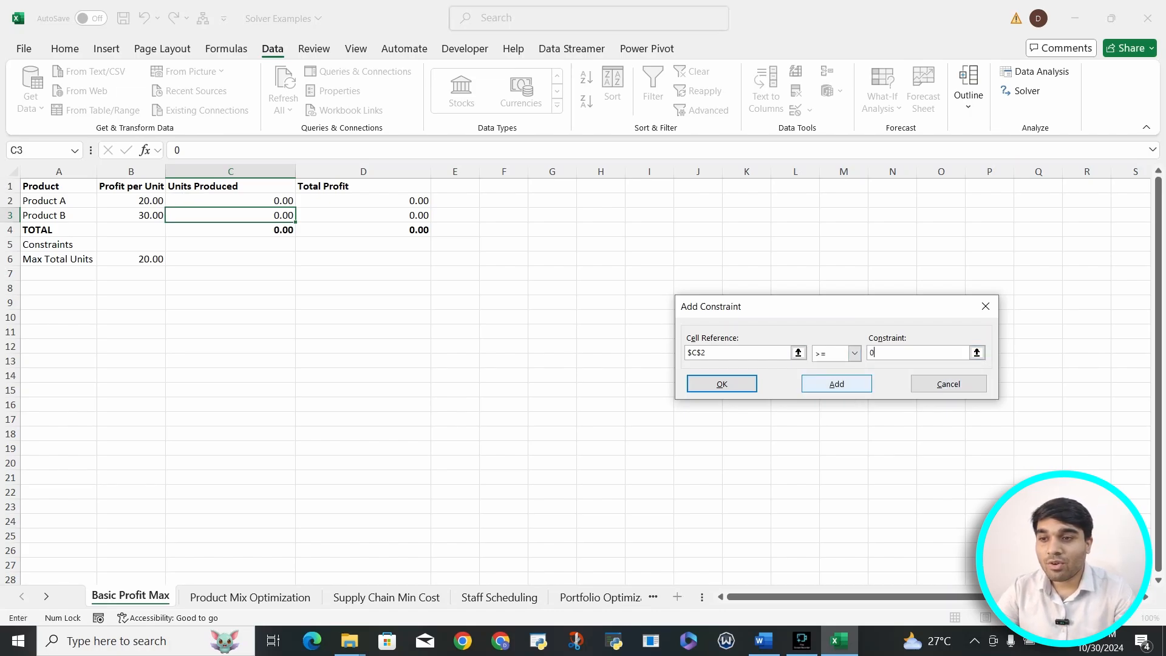
click(836, 384)
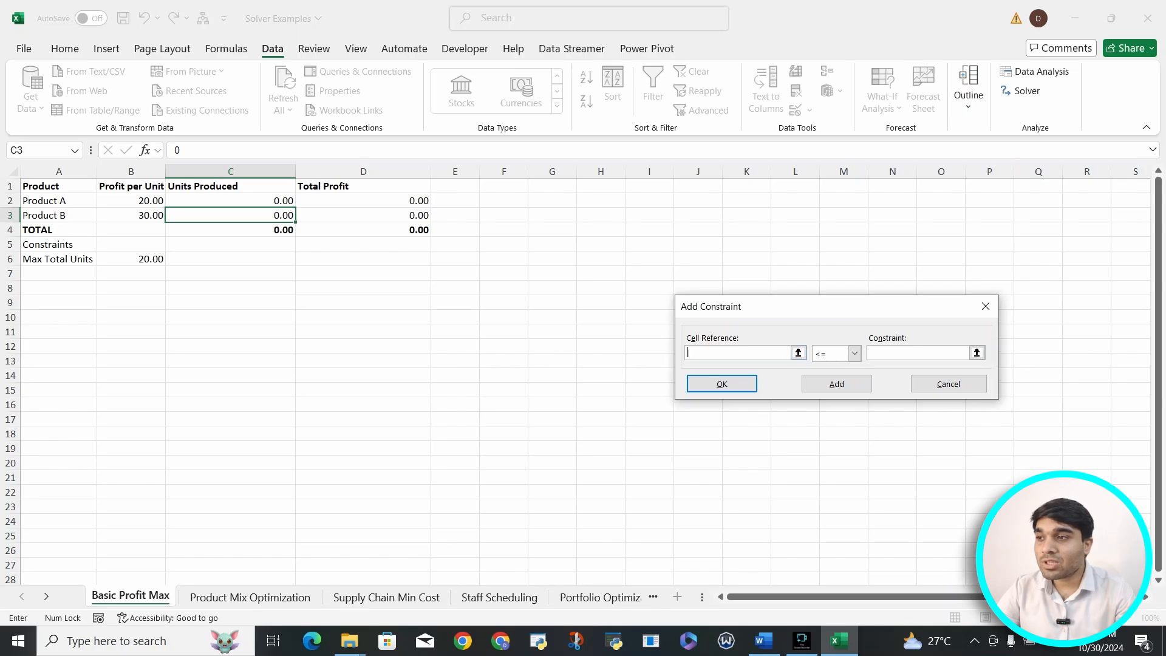
Step: Add a constraint that Product B's units in C3 must be >= 0, and return to the Solver parameters
click(230, 215)
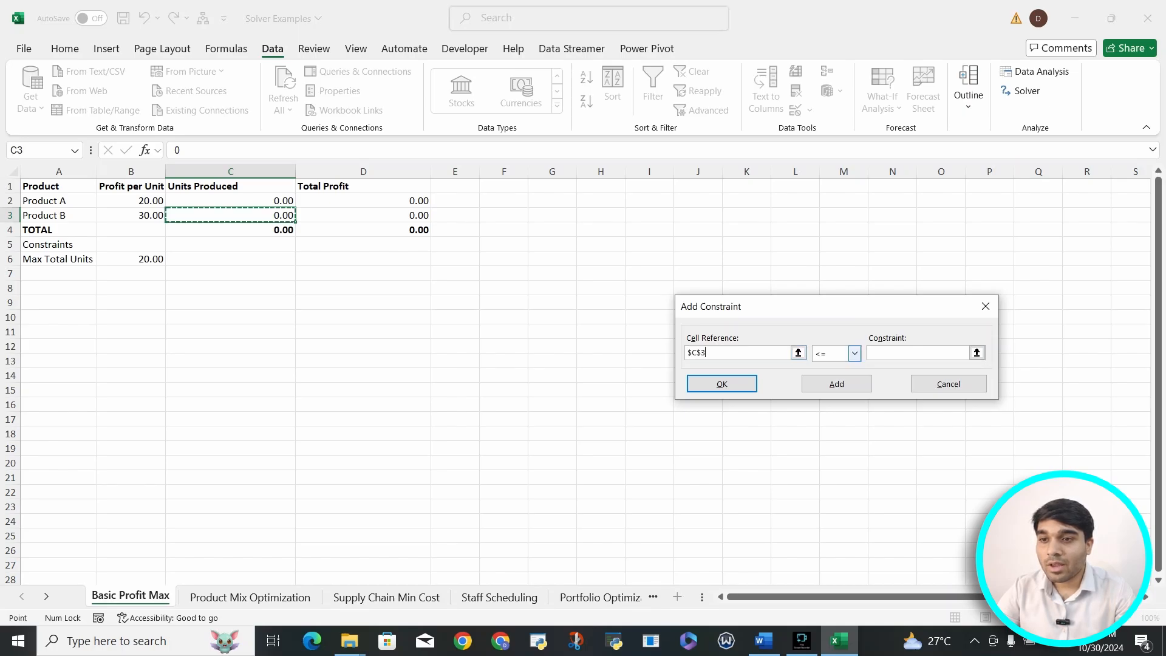
click(854, 353)
click(829, 388)
click(917, 353)
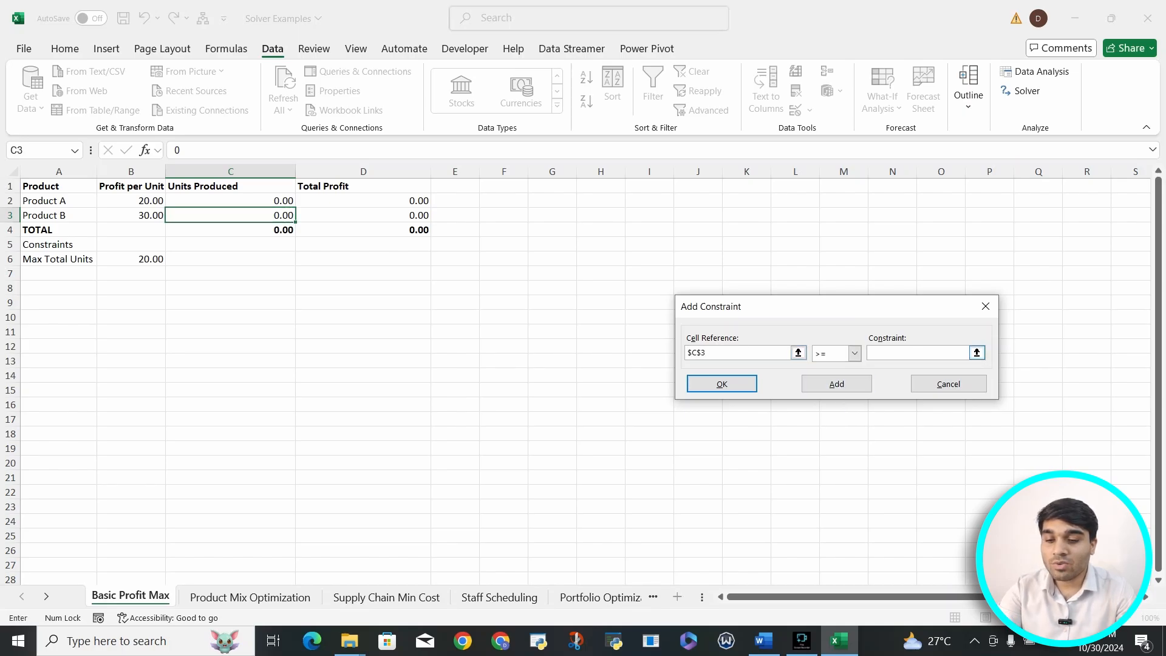
text(0)
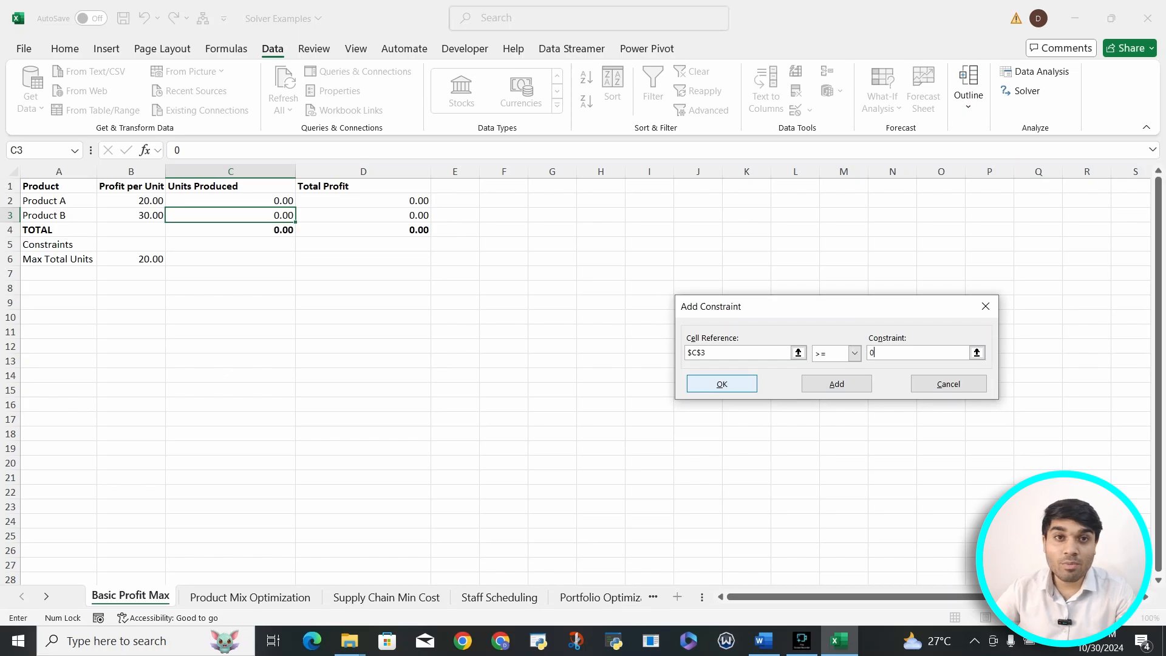
click(722, 384)
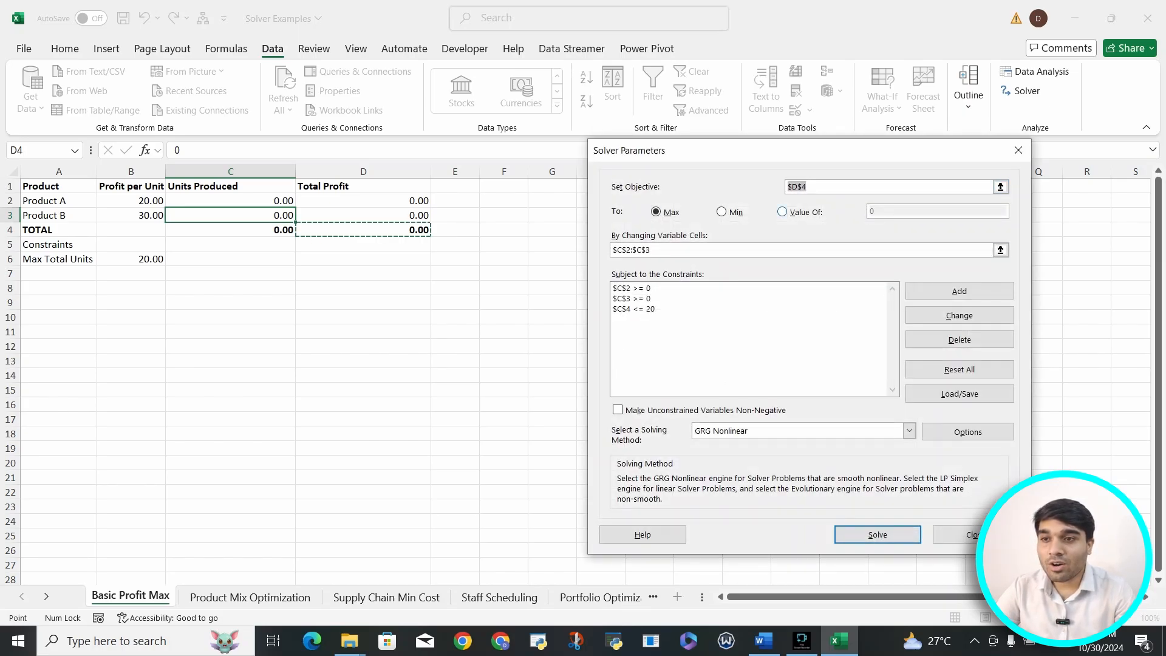
Step: Try the Value Of and Min goals for the objective and set it back to Max
click(782, 211)
click(655, 211)
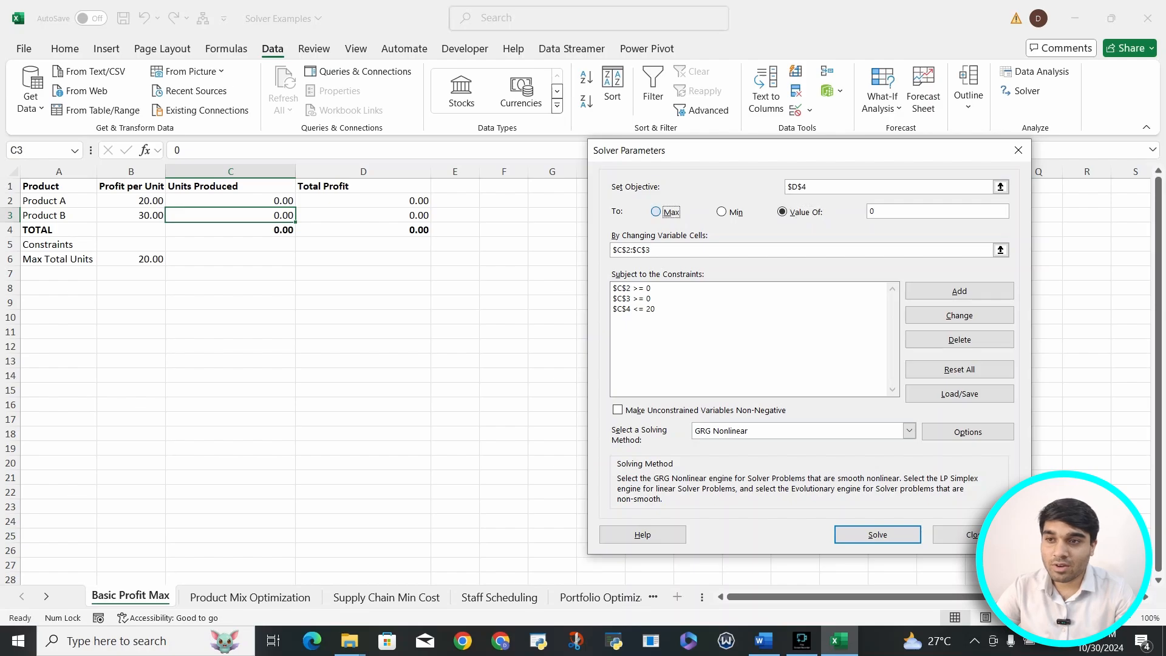
click(721, 212)
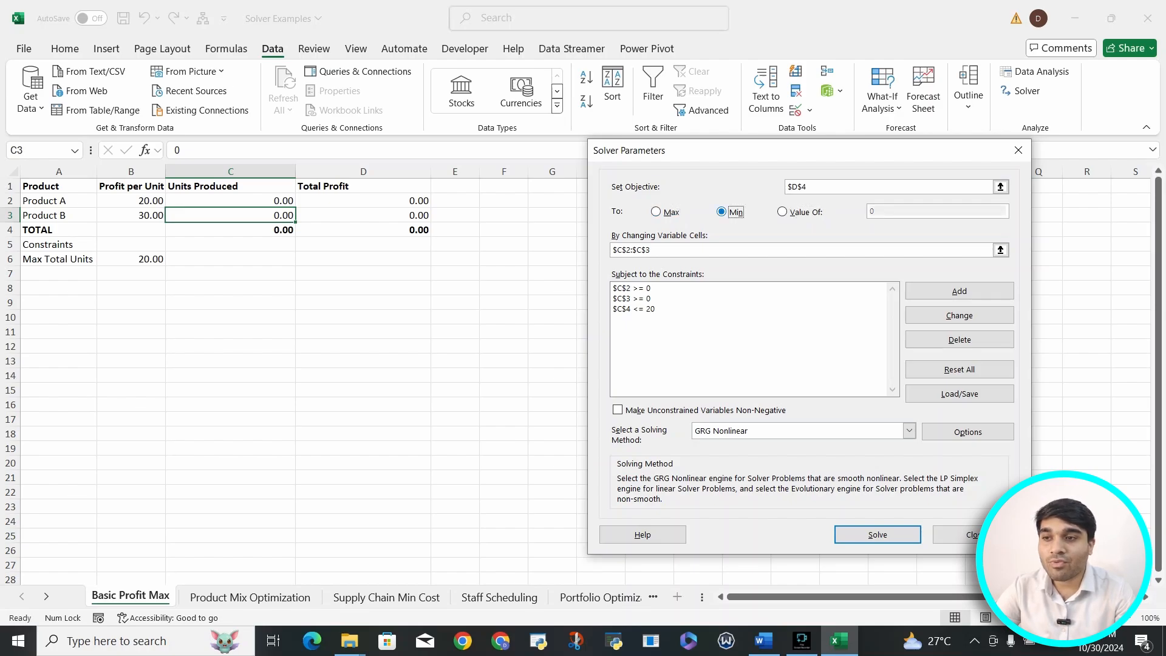
click(656, 211)
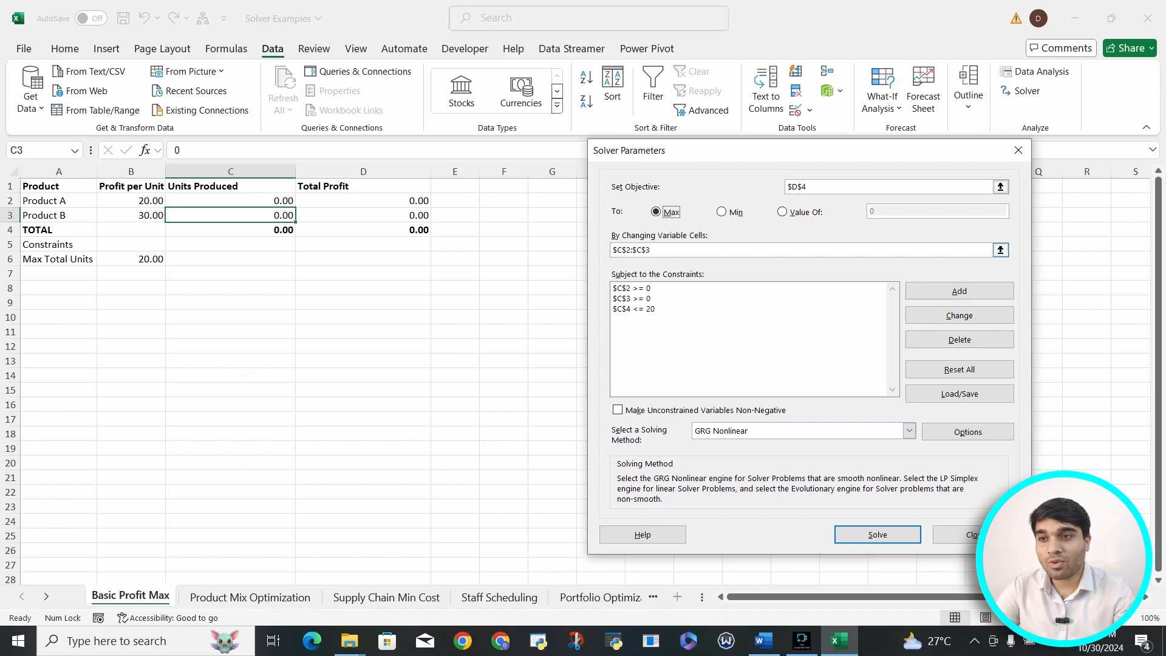
click(782, 212)
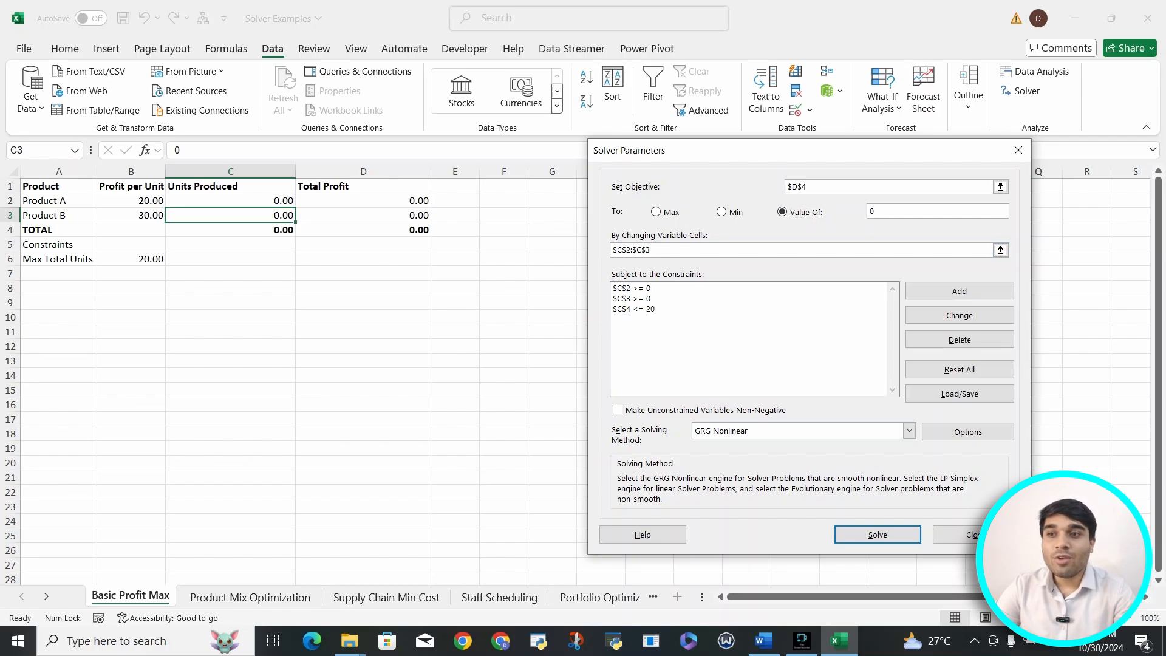
click(657, 211)
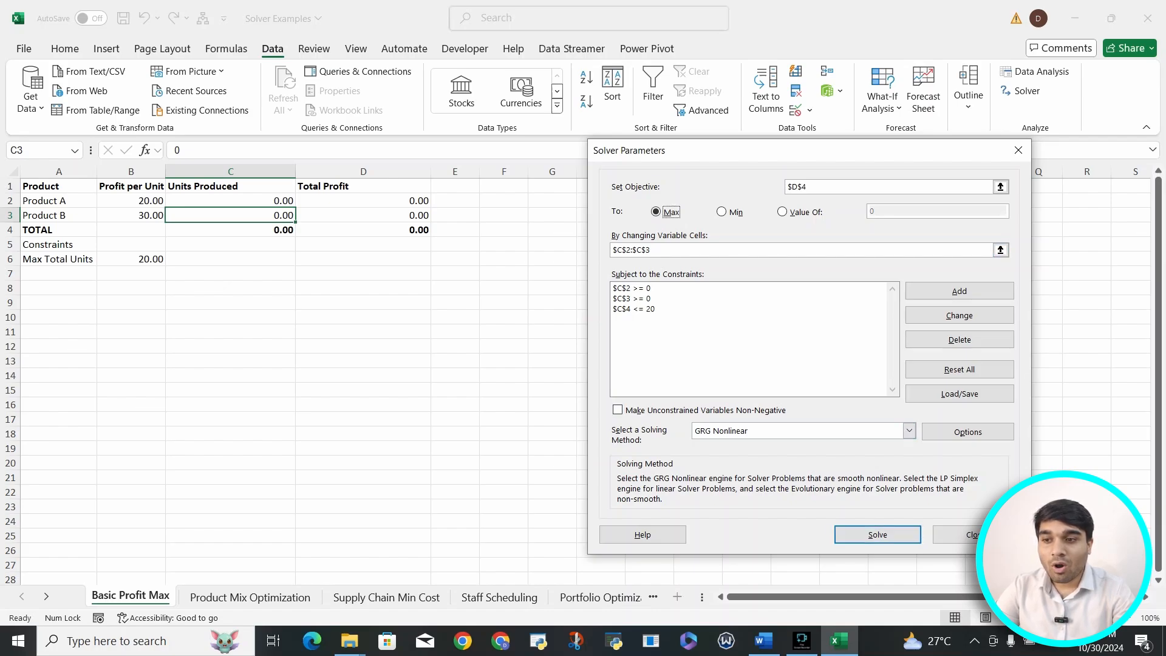
Step: Try Simplex LP as the solving method and switch it back to GRG Nonlinear
click(909, 430)
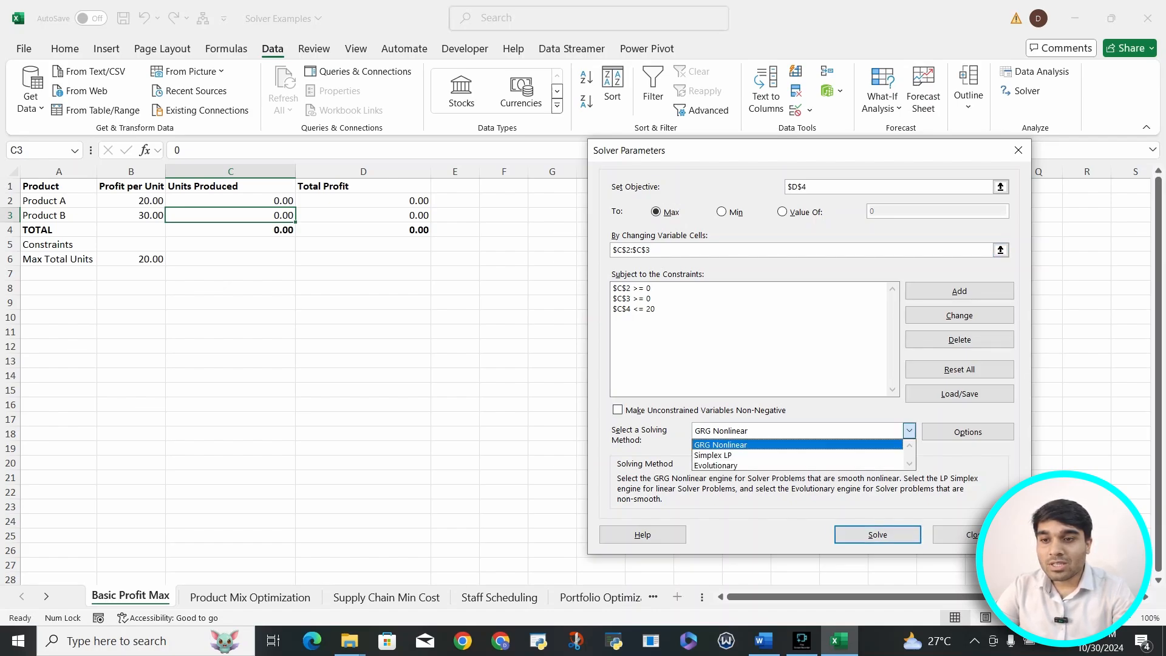
click(795, 444)
click(909, 430)
click(795, 454)
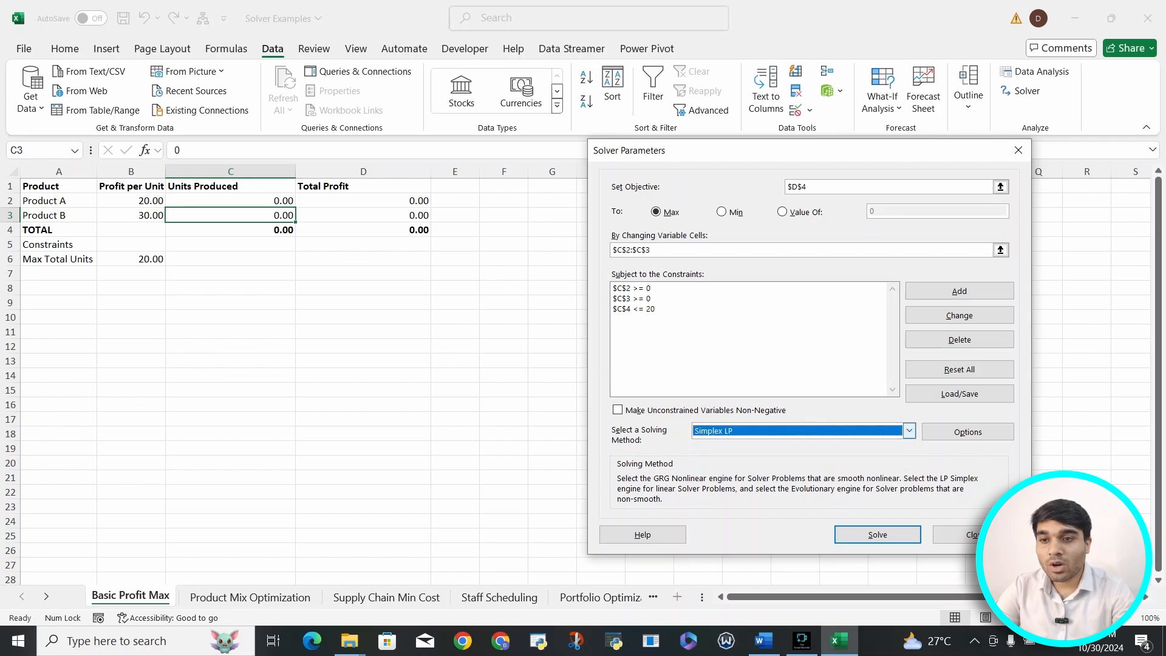
click(909, 431)
click(795, 454)
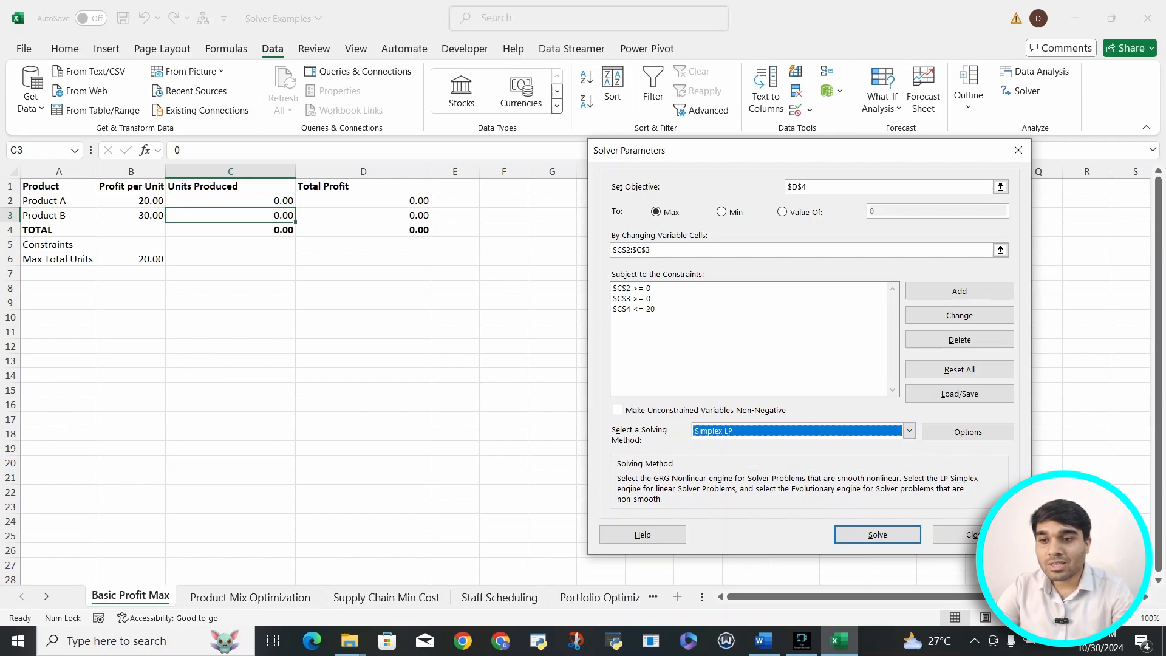
click(908, 430)
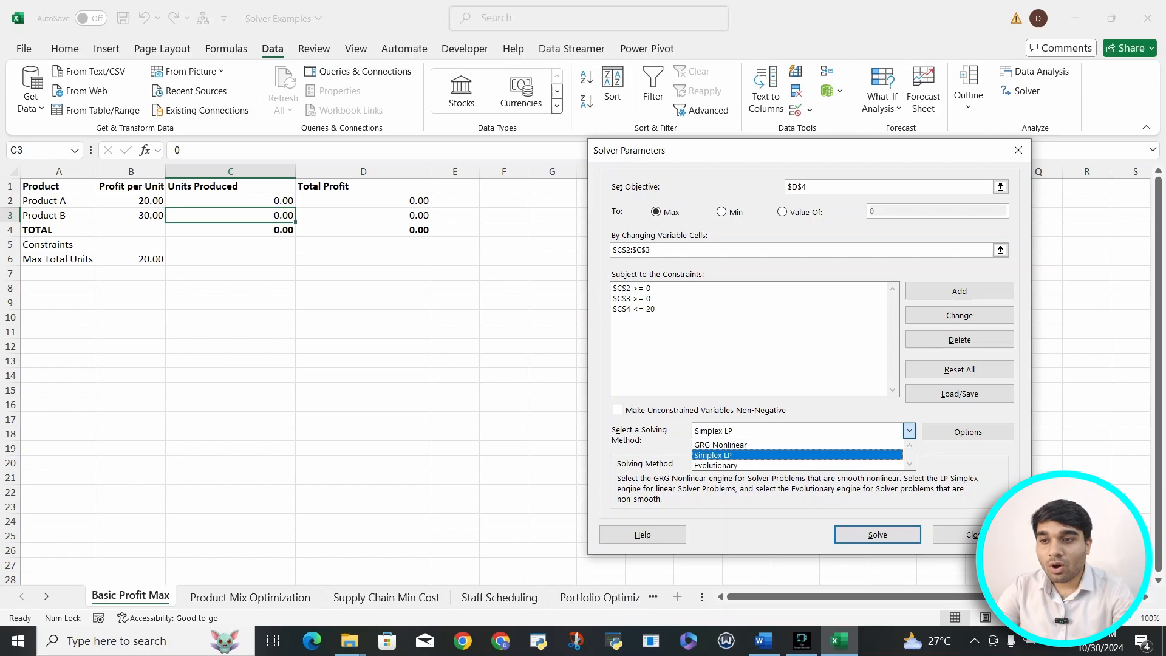
click(797, 445)
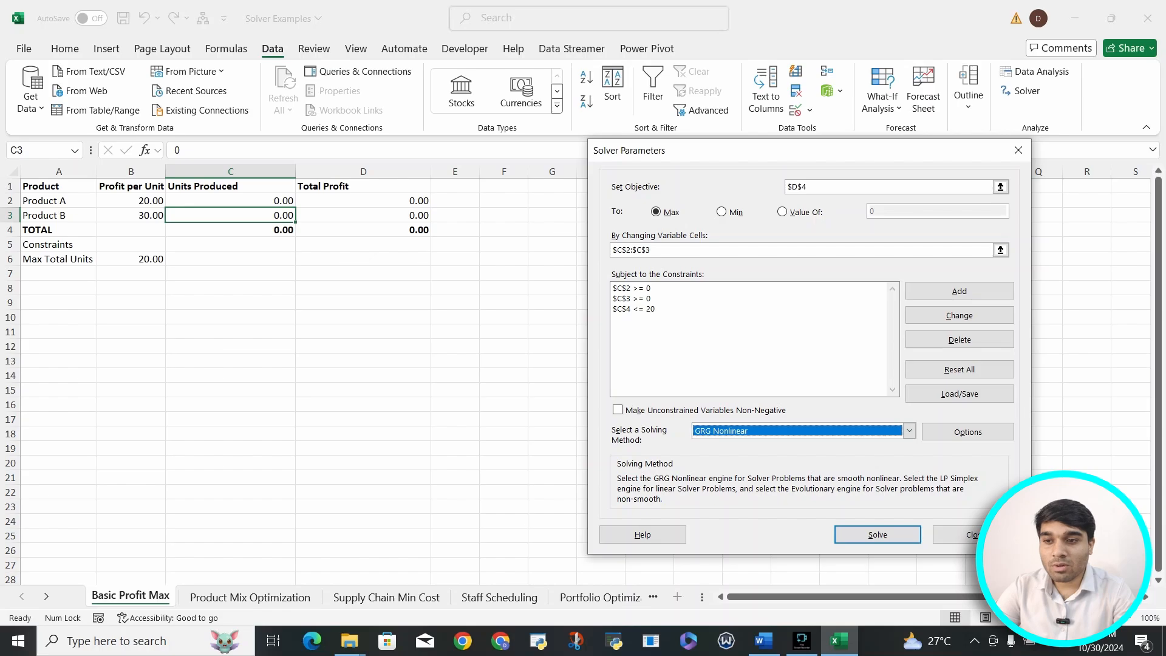
Step: Solve the profit maximization model and choose to keep the Solver solution
key(Return)
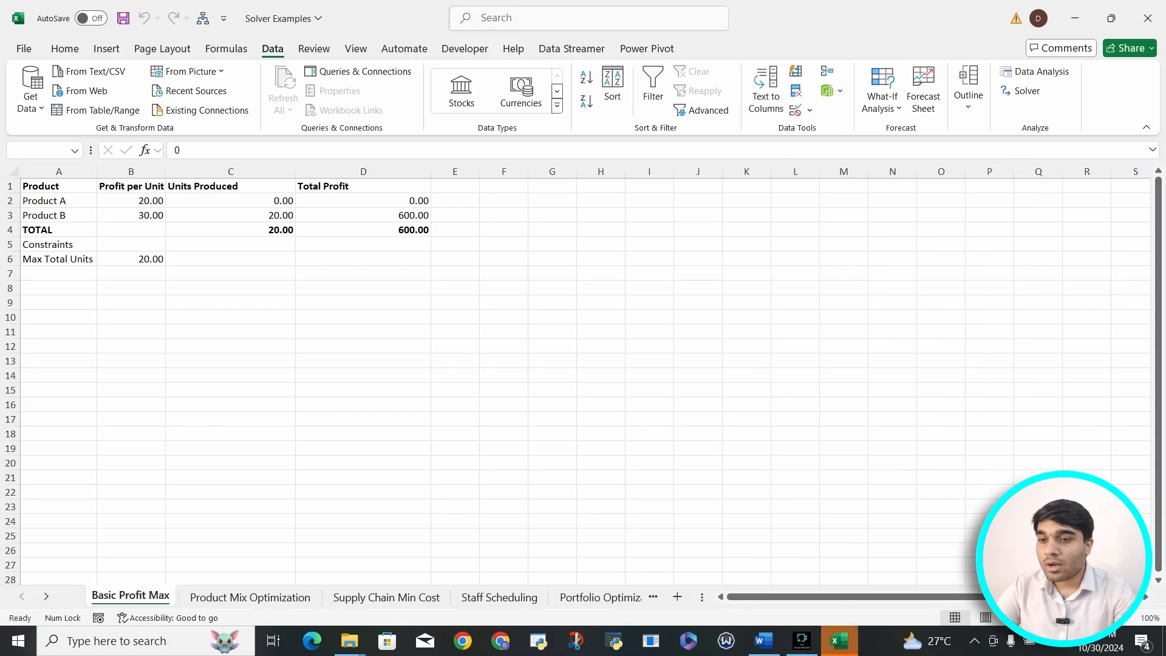
mouse_move(839, 641)
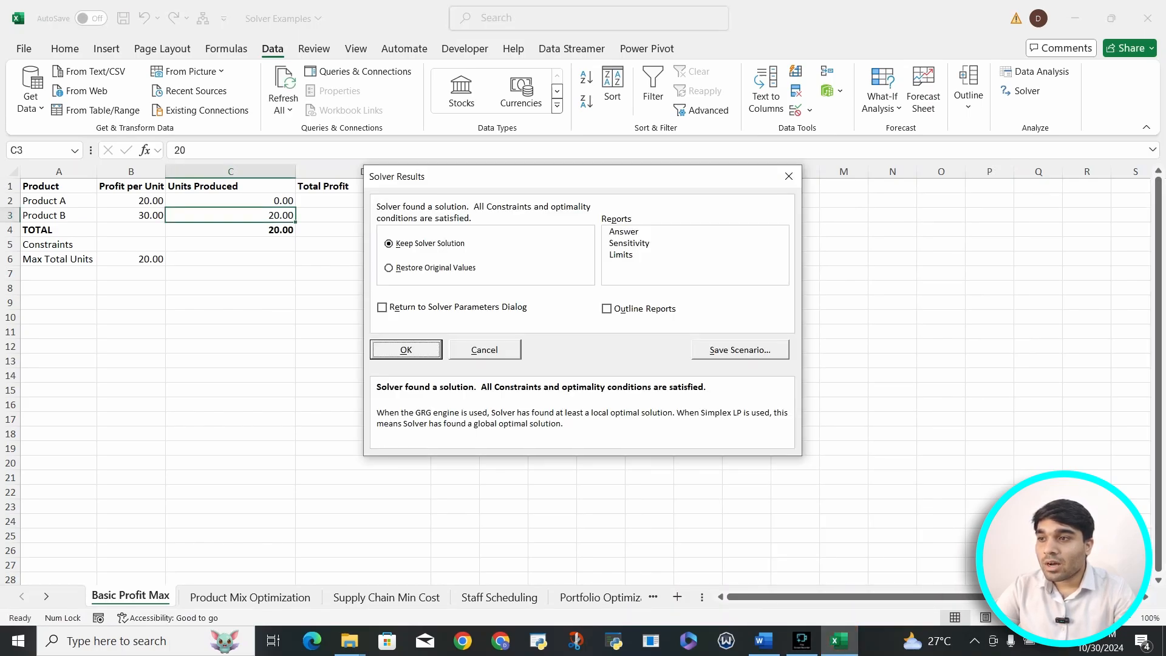
drag(429, 177, 597, 204)
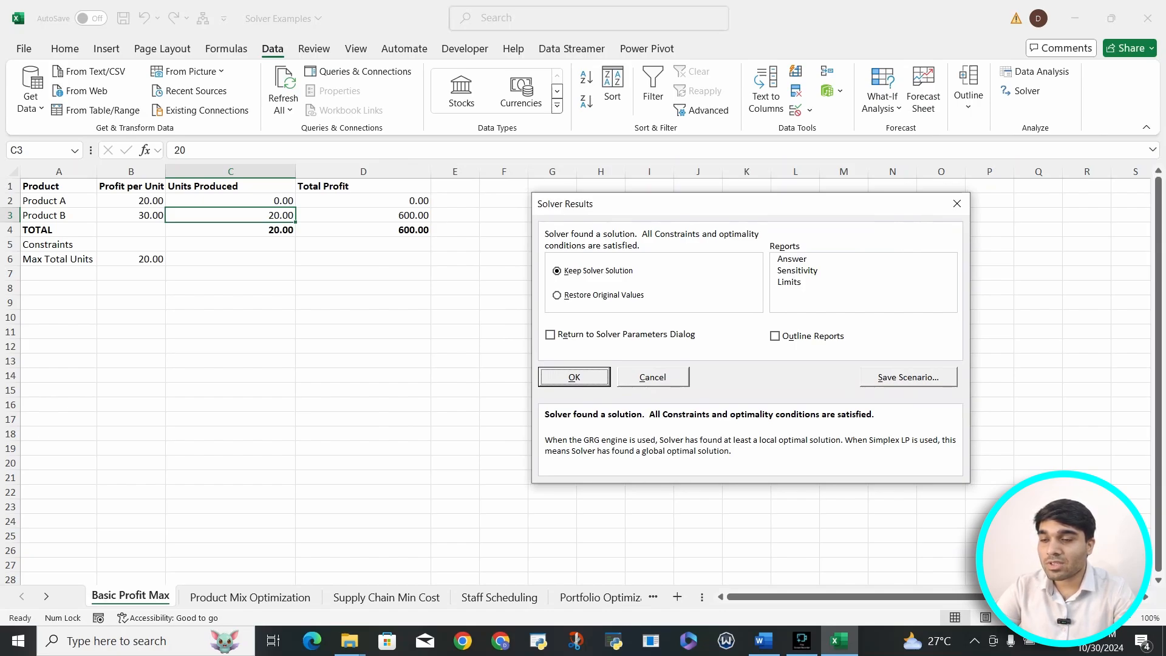
click(601, 295)
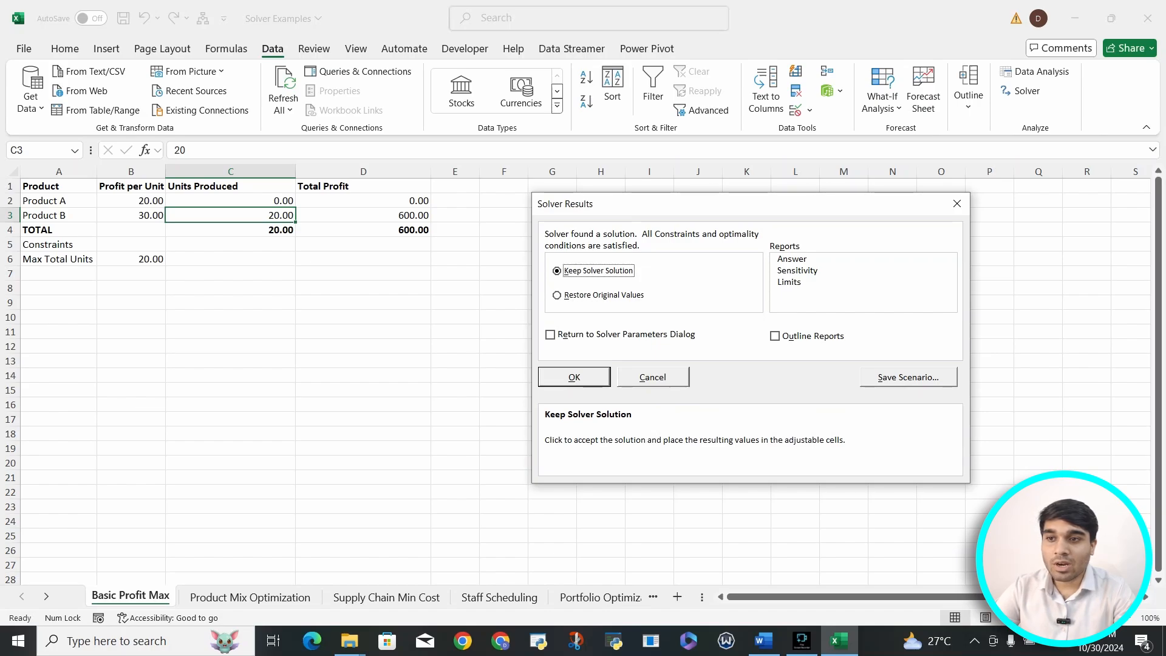
Step: Select only the Answer report among the Solver reports and accept the results
click(792, 259)
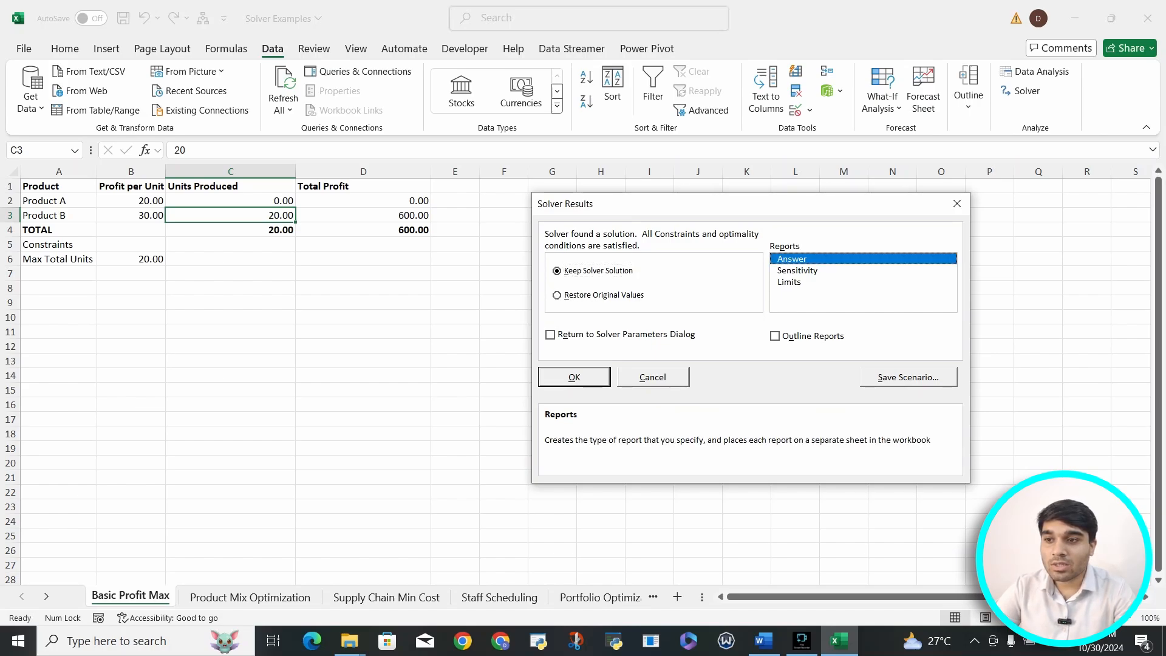
click(791, 259)
click(797, 271)
click(789, 283)
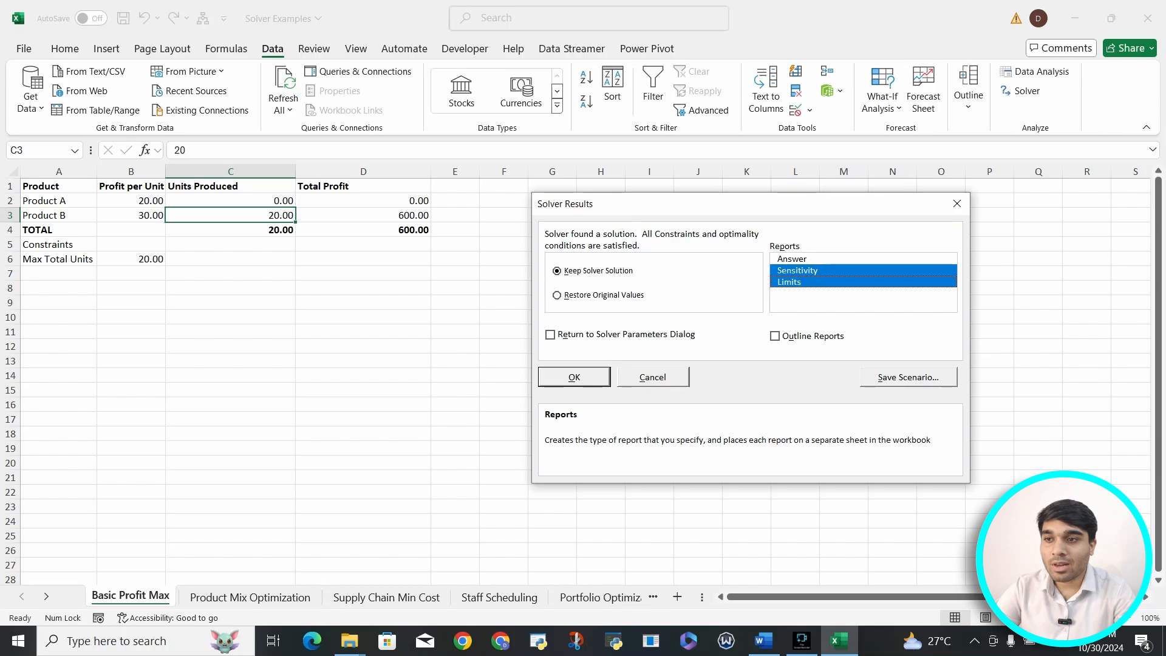
click(792, 259)
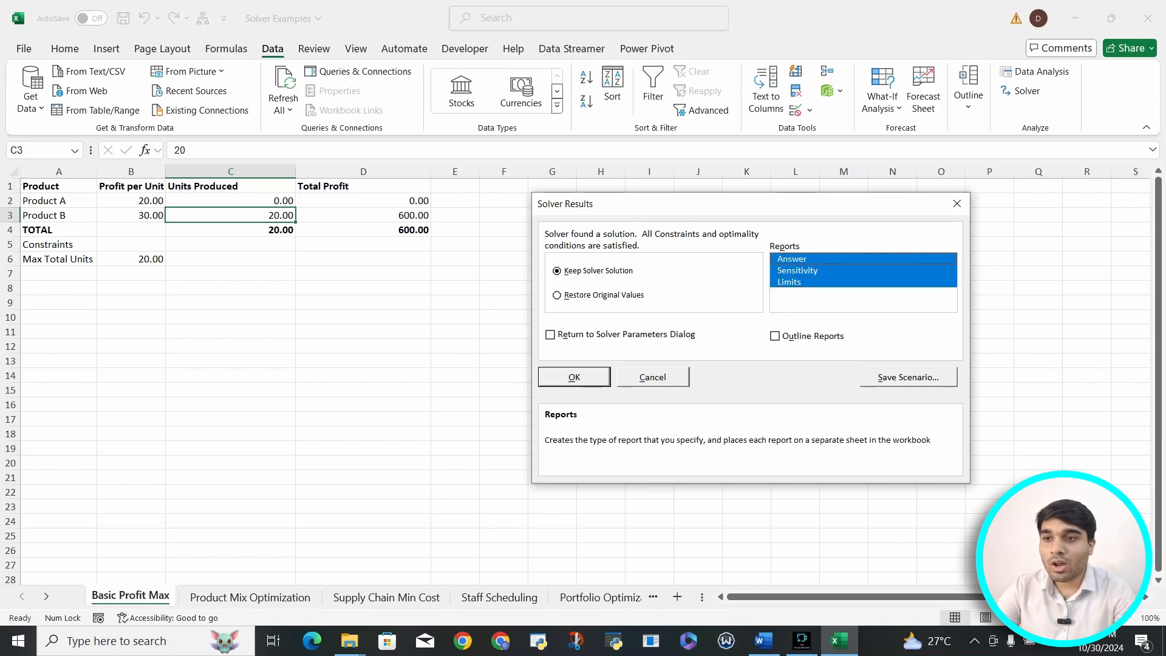
click(796, 270)
click(792, 259)
click(789, 282)
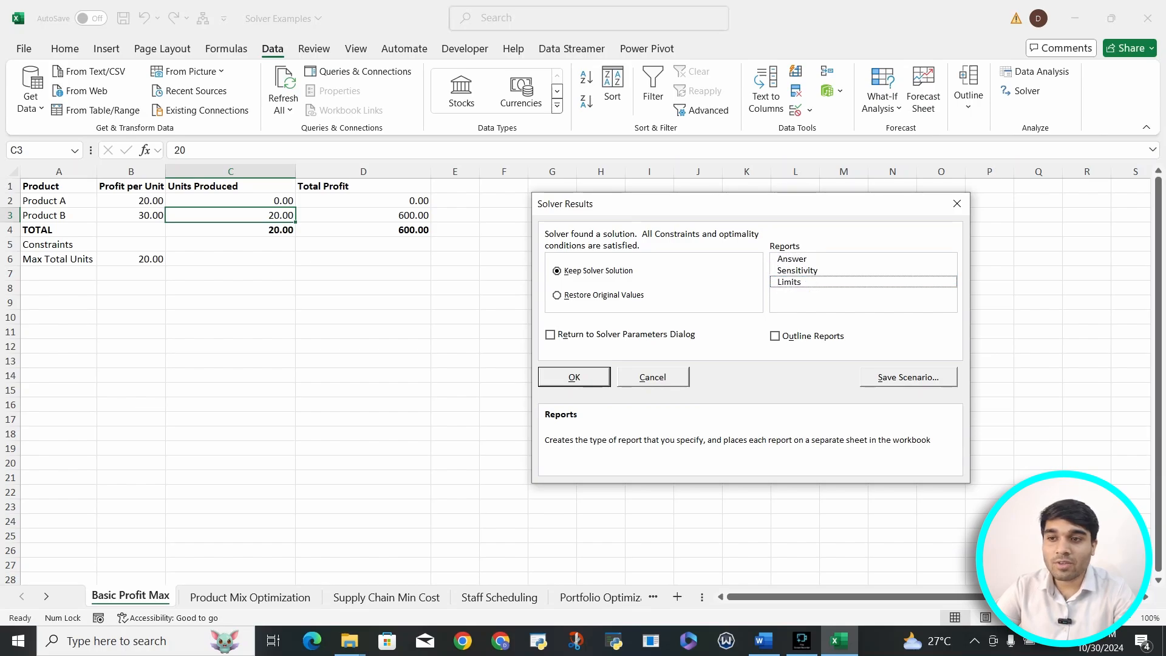
click(797, 271)
click(792, 259)
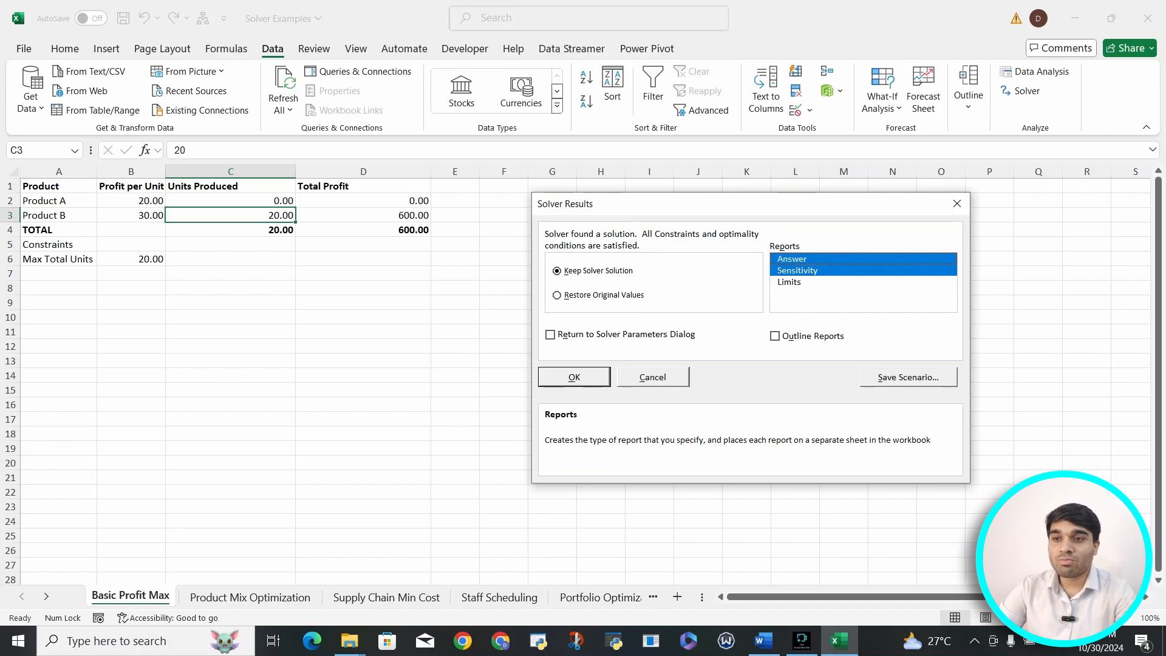
click(797, 271)
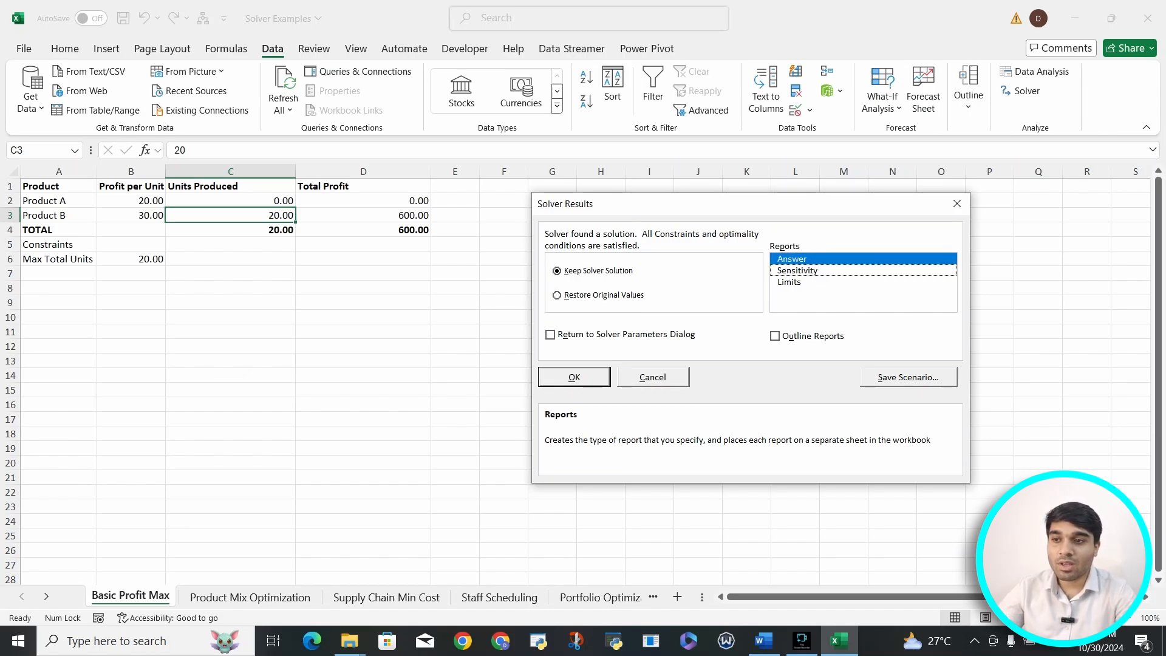
key(Return)
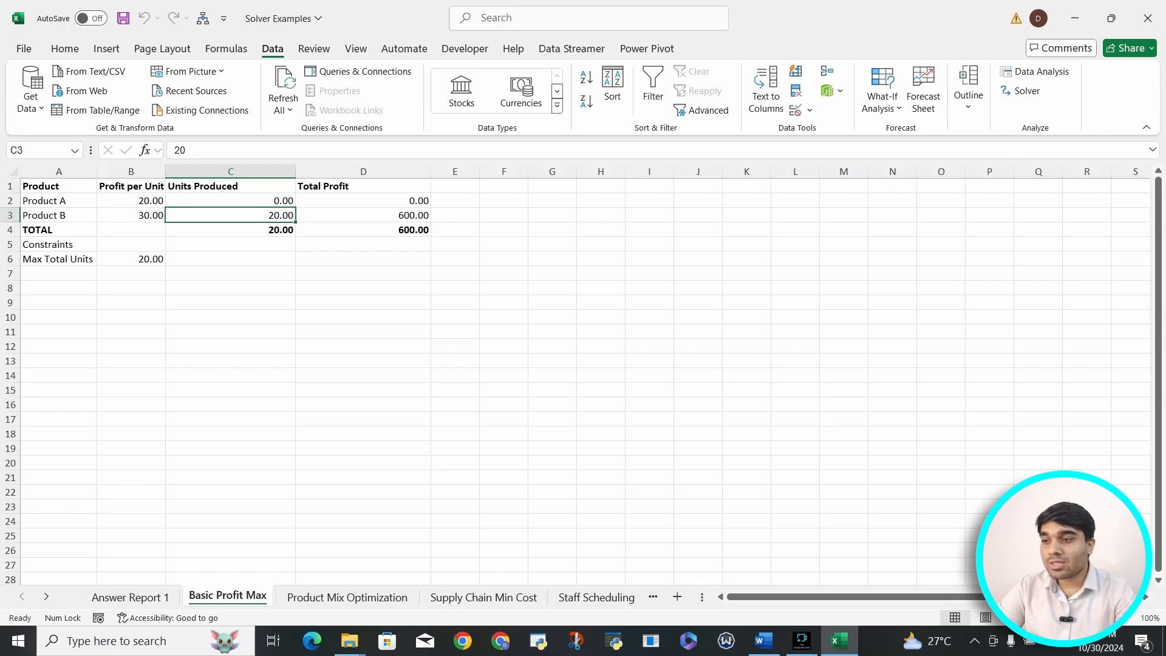
Step: Examine the constraints, variable cells, objective cell and Solver engine details on the Answer Report 1 sheet
click(131, 598)
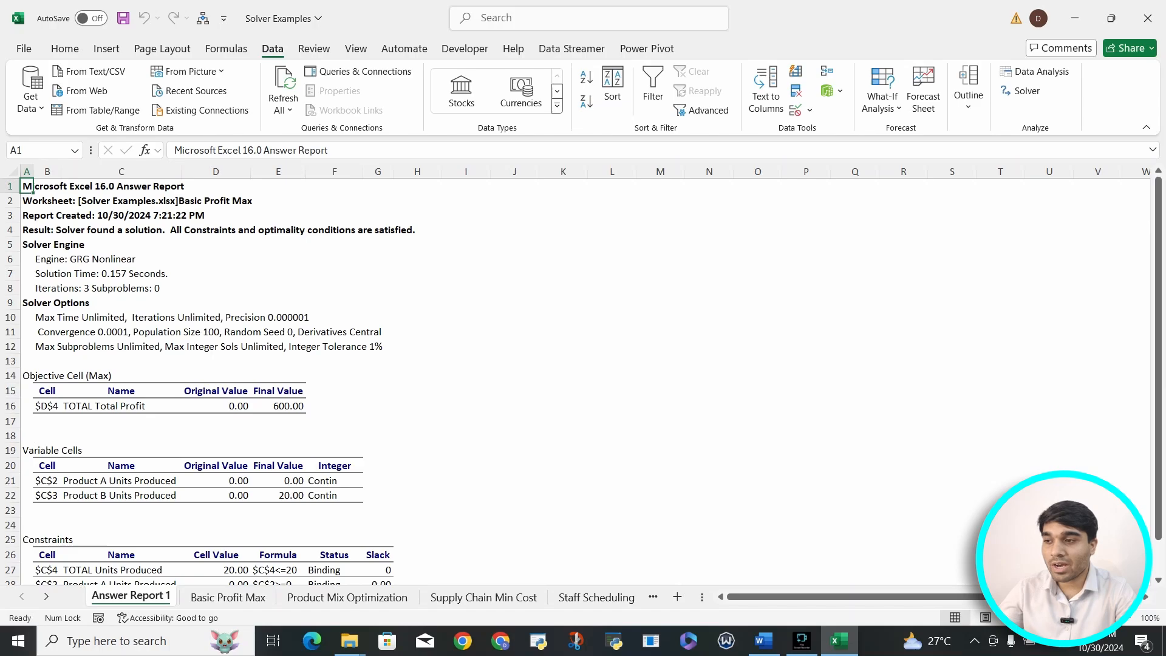
scroll(583, 376, down, 5)
drag(378, 395, 48, 350)
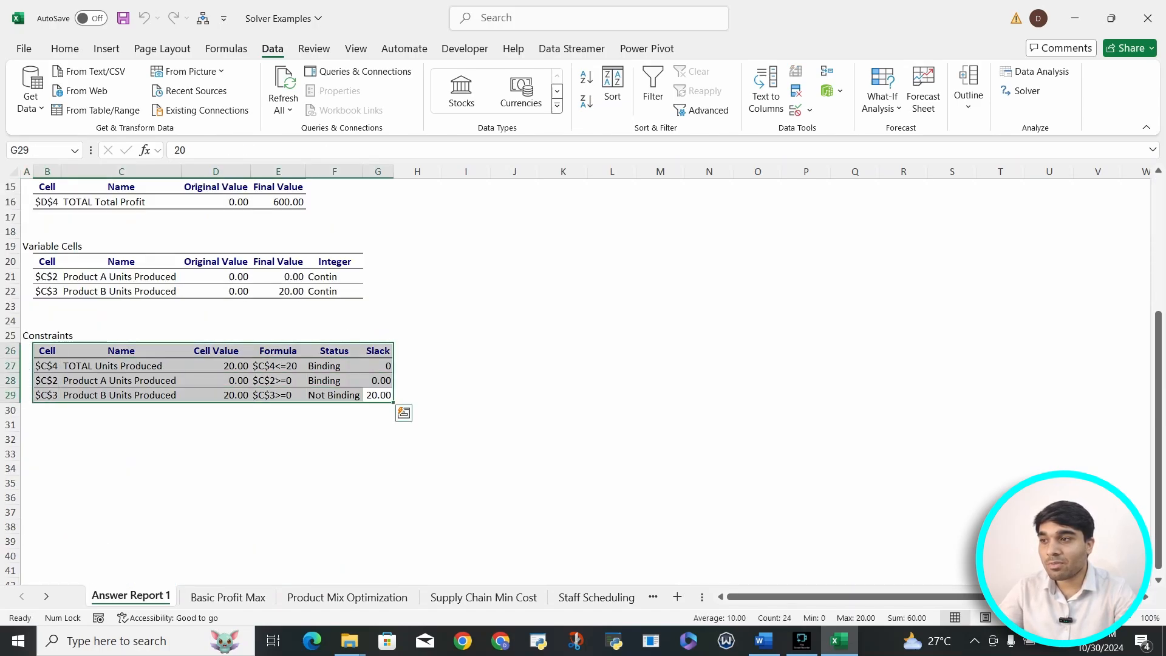
drag(47, 261, 340, 306)
scroll(340, 306, up, 5)
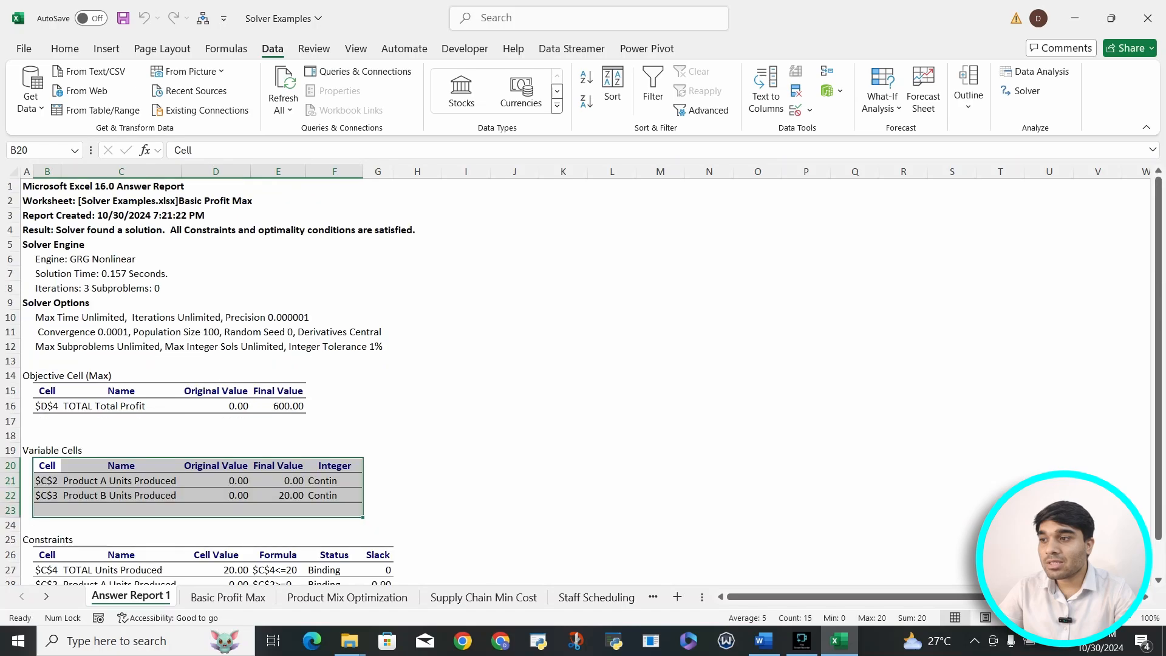
drag(47, 390, 279, 406)
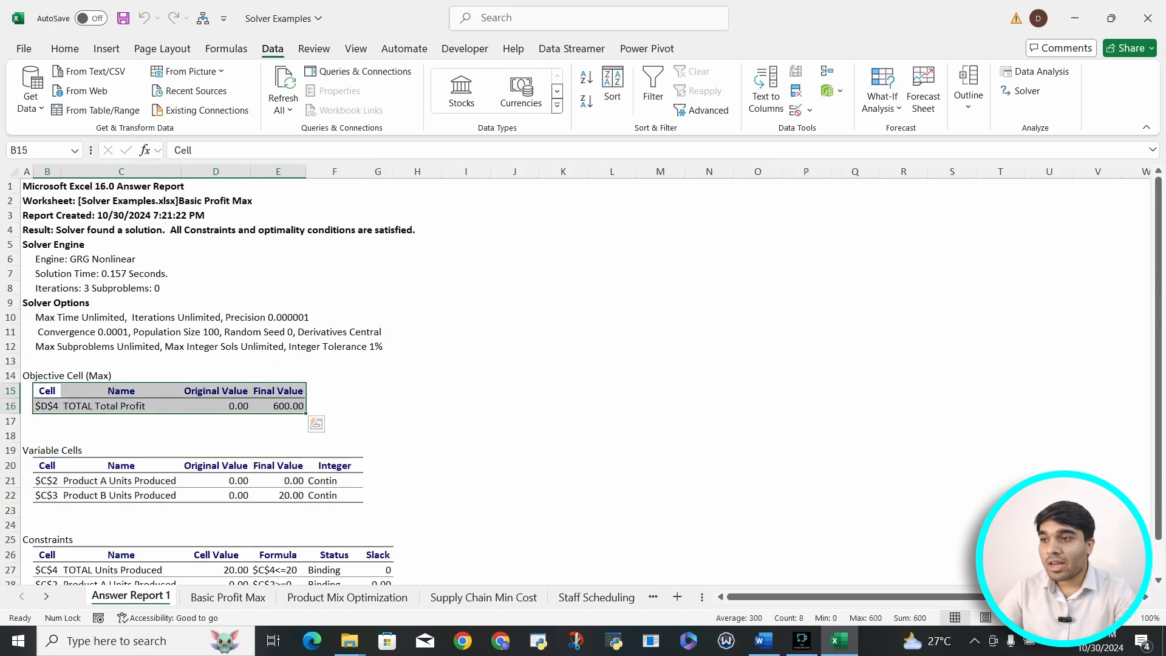
drag(47, 186, 363, 349)
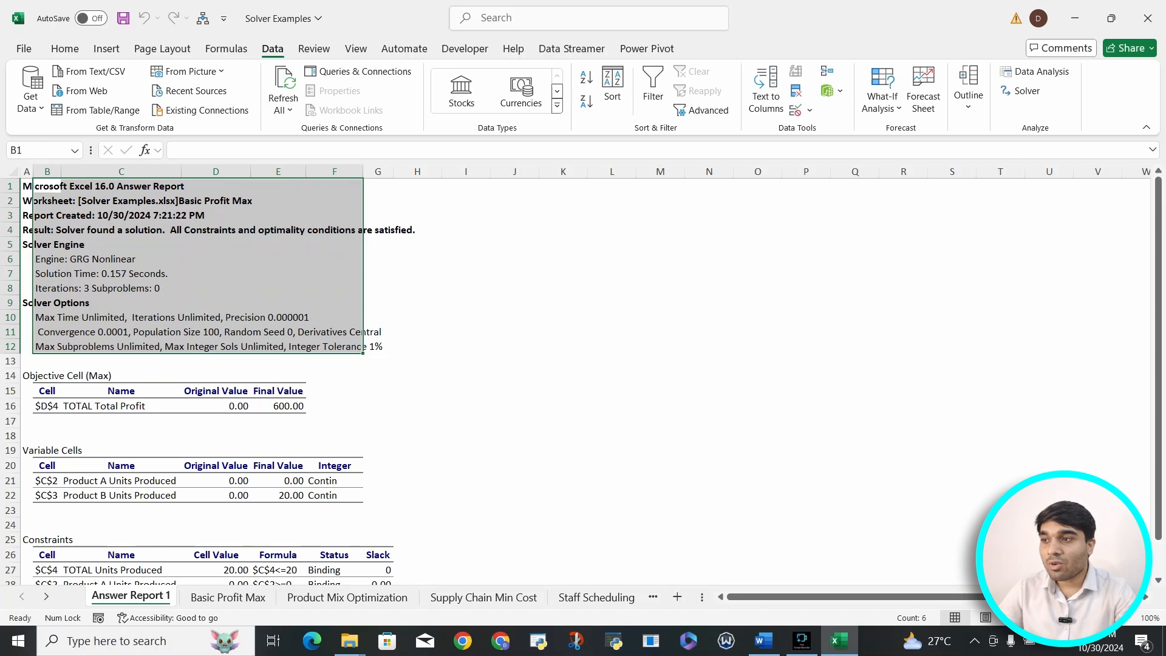
click(47, 274)
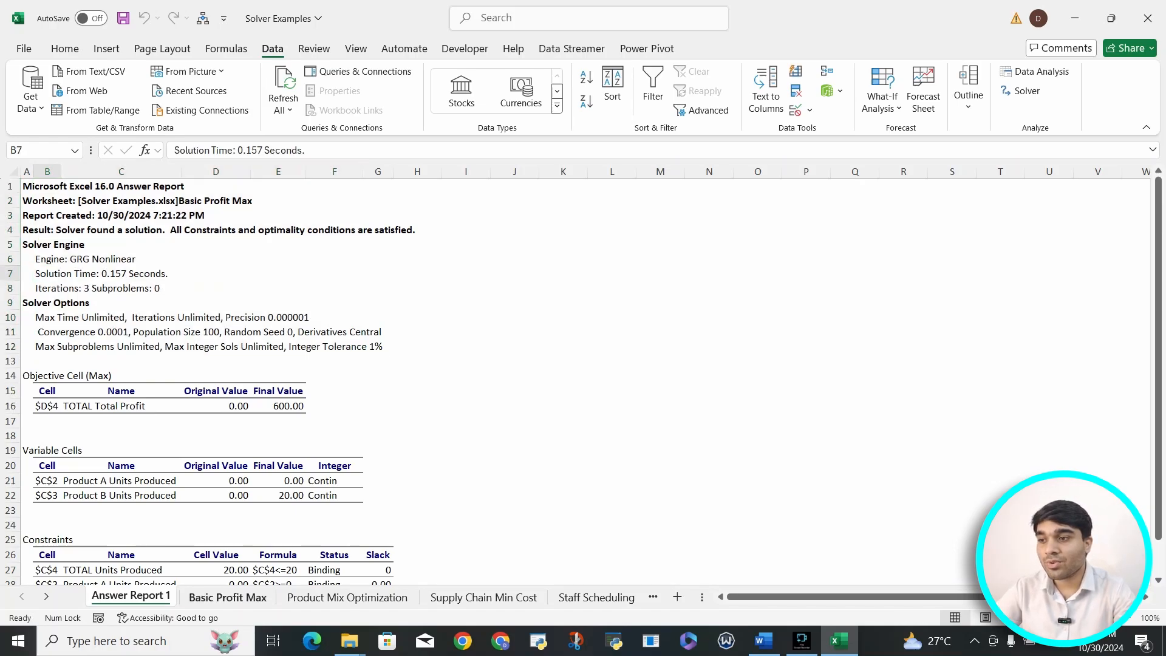
Step: Delete the Answer Report 1 sheet from the workbook
click(227, 597)
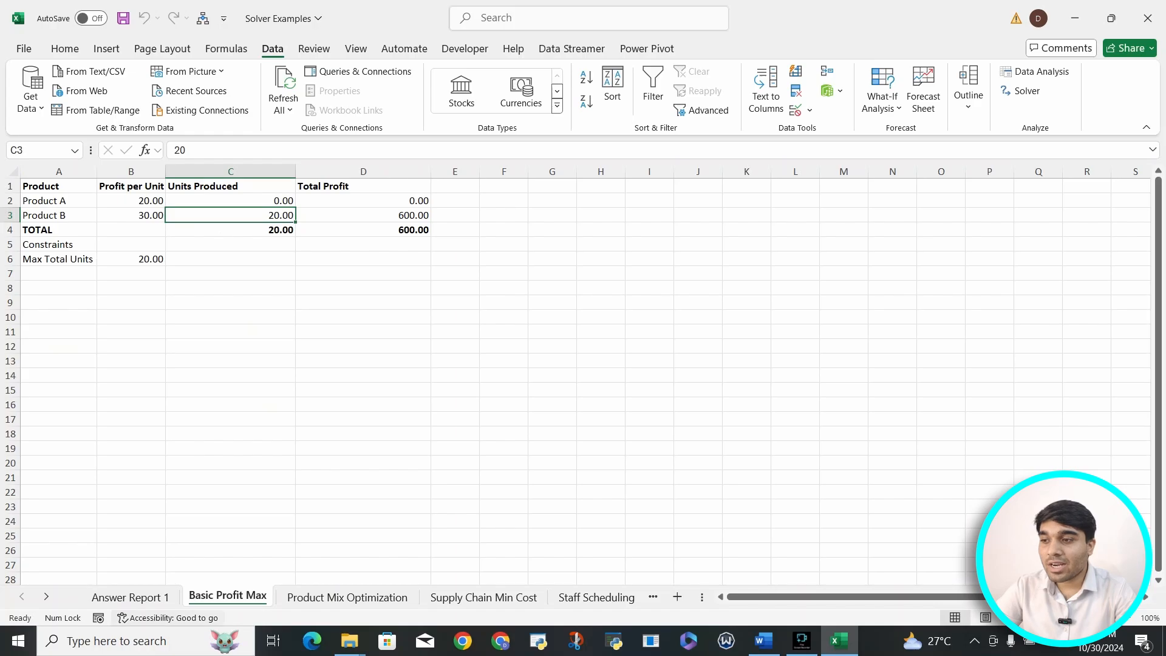
click(130, 597)
right_click(133, 597)
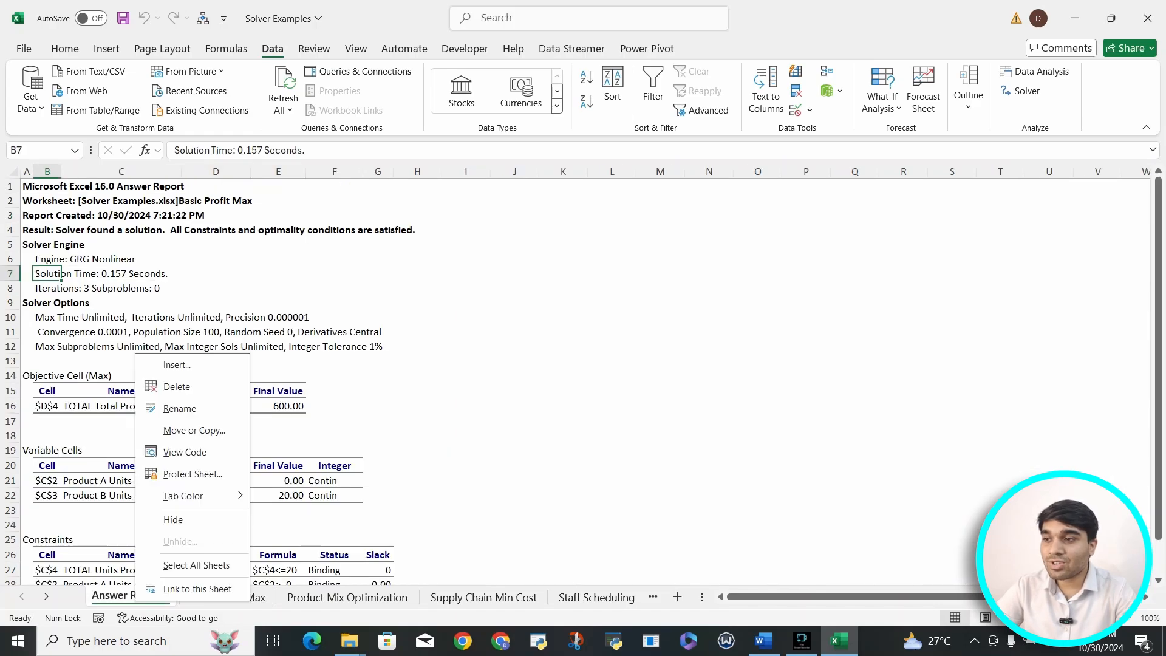
click(176, 386)
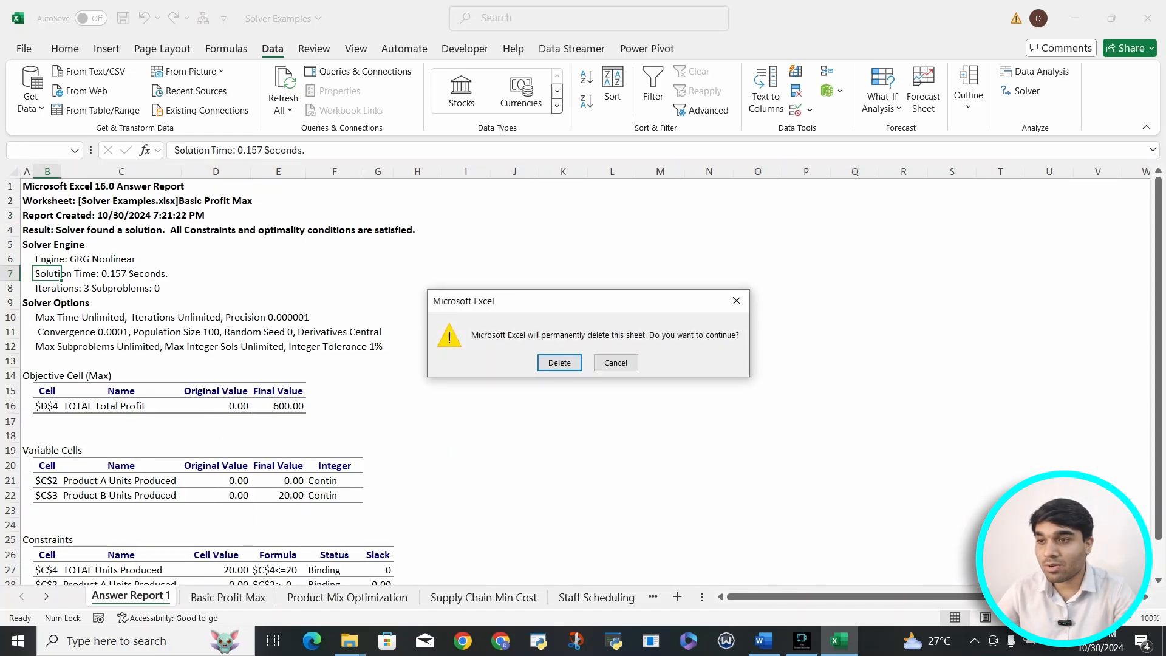
key(Return)
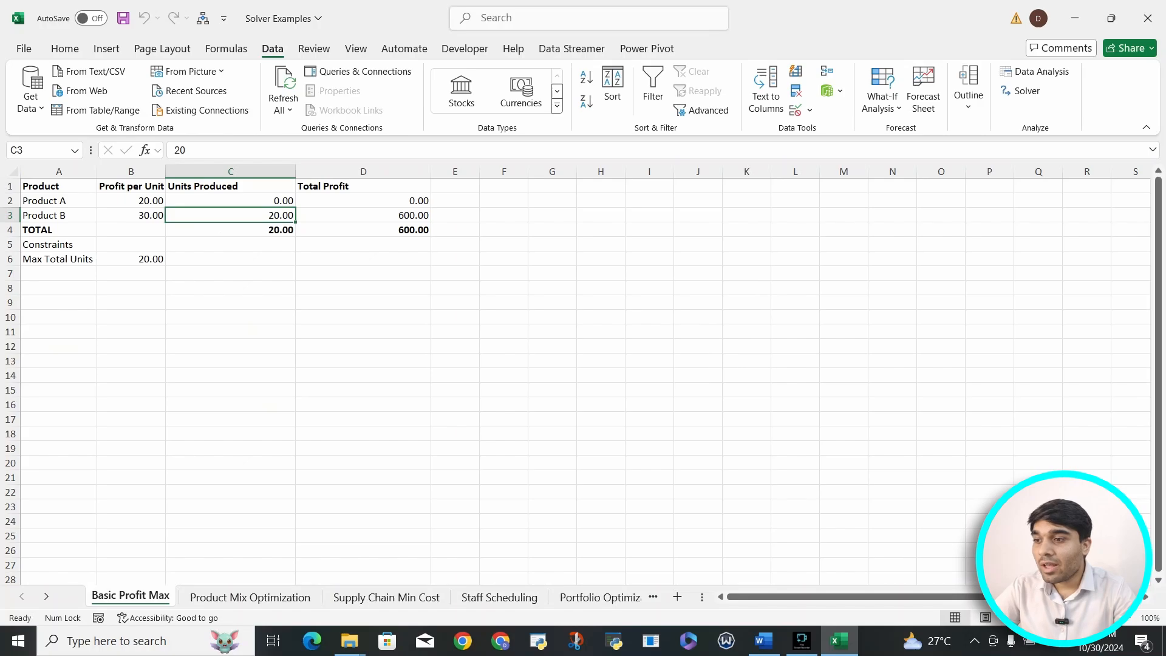
Step: Examine the profit per unit, units produced and resource used figures on the Product Mix Optimization sheet
click(250, 597)
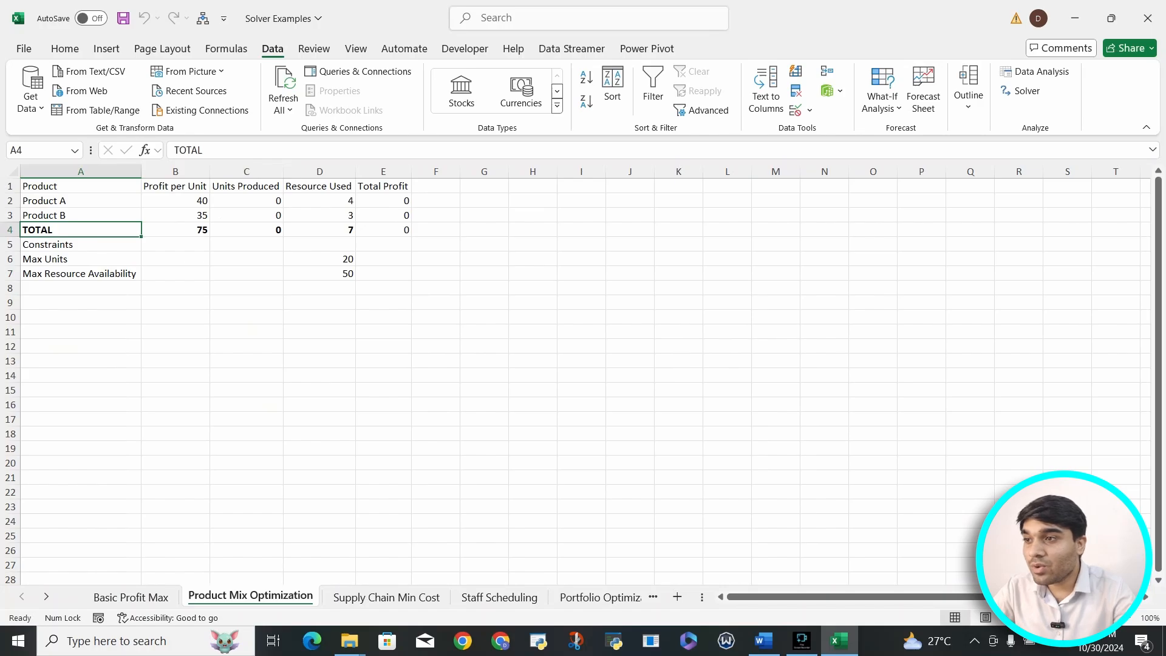
drag(247, 201, 247, 215)
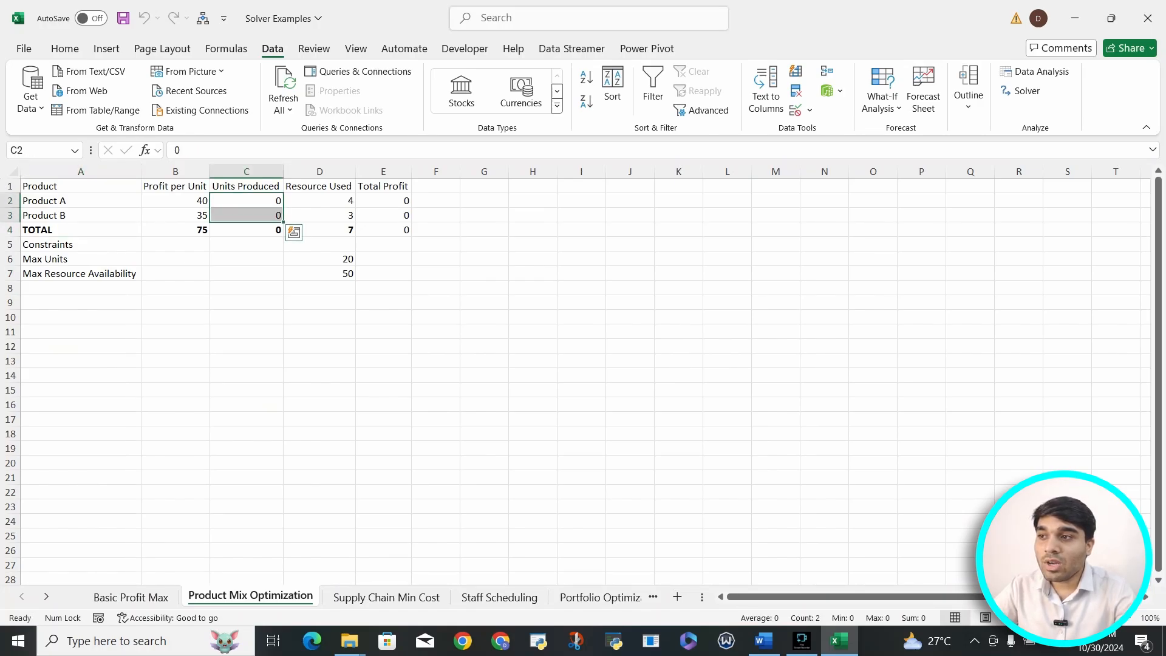
drag(176, 200, 175, 216)
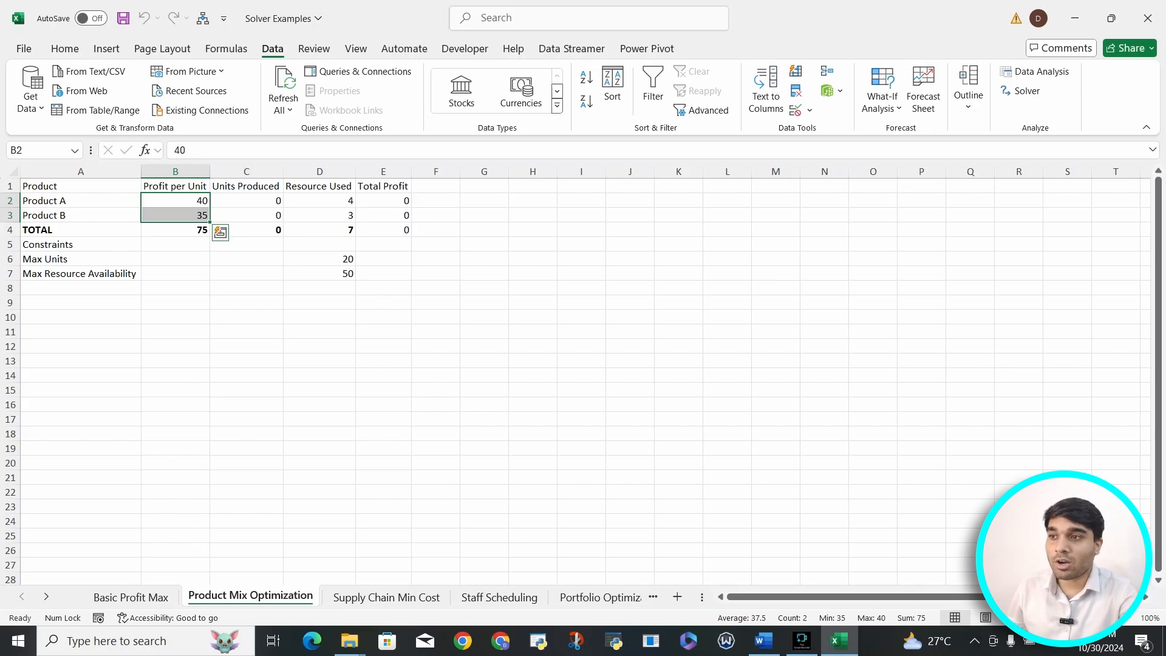
click(246, 230)
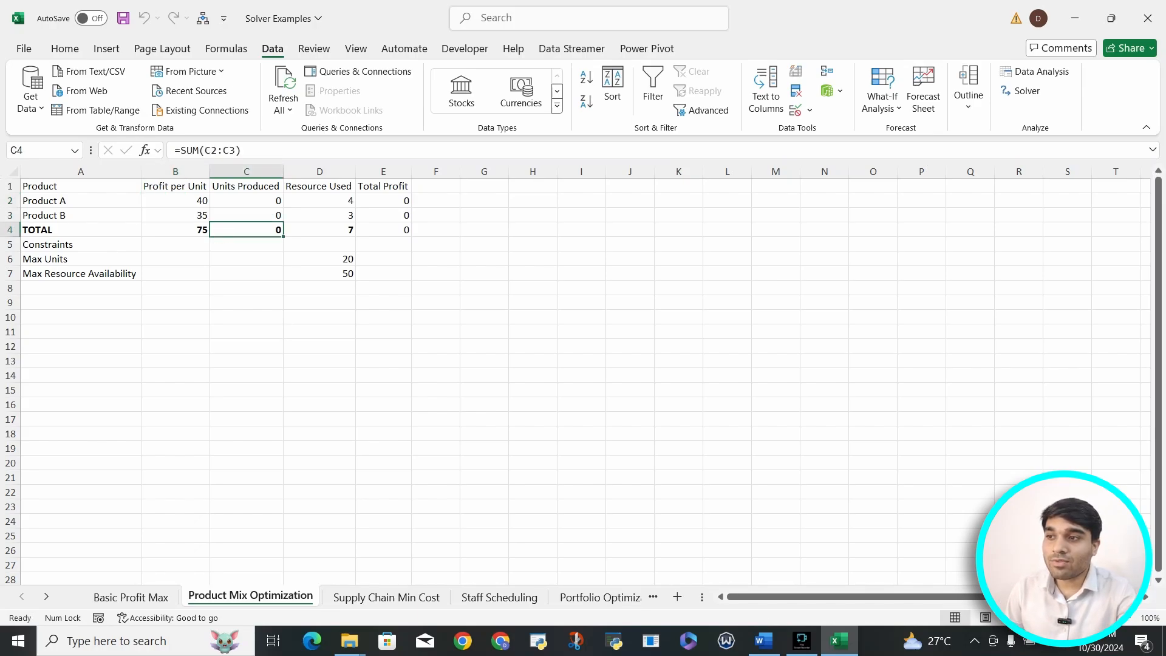
click(319, 186)
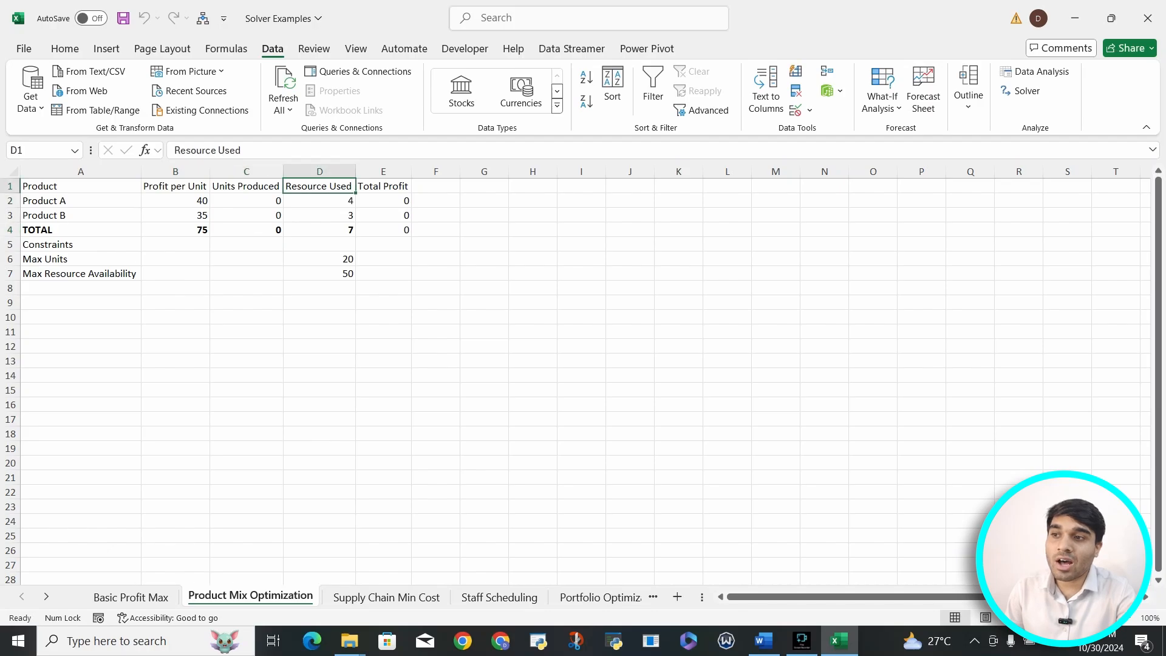
click(246, 231)
click(319, 230)
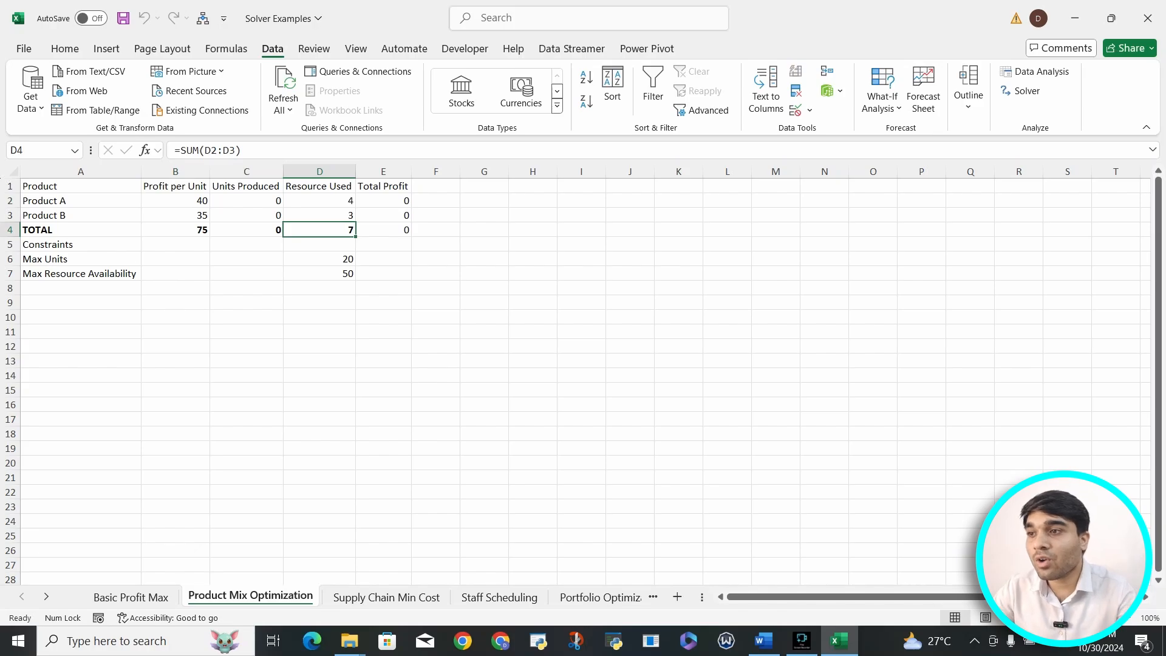
drag(320, 201, 319, 214)
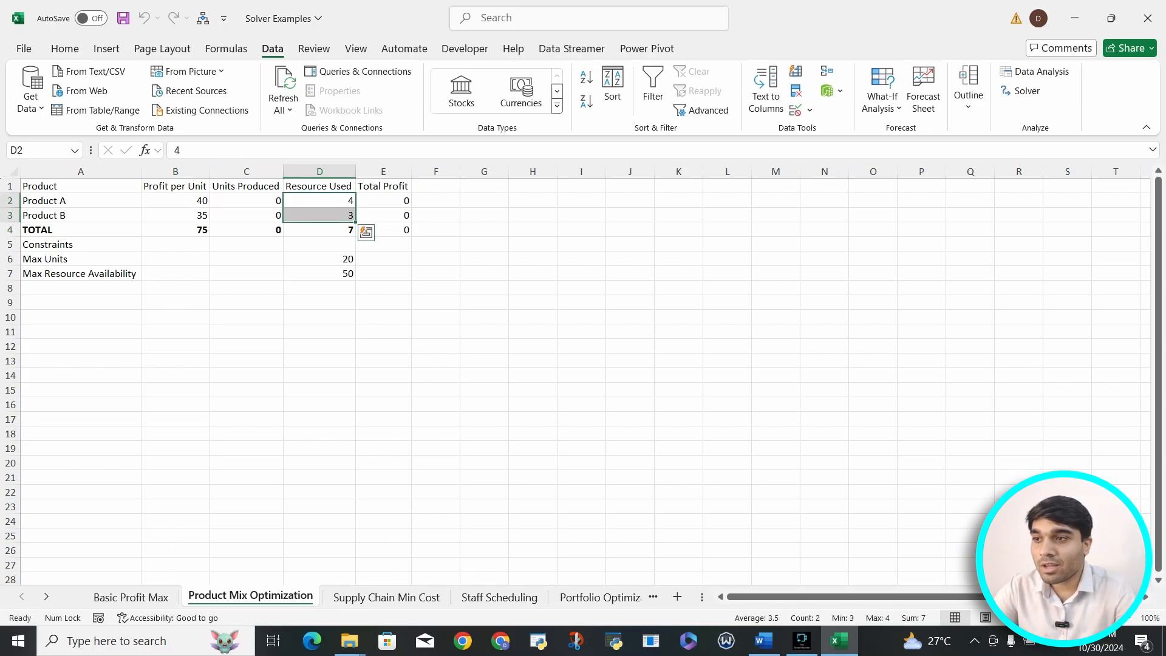
Step: Open Solver with the total profit in E4 as the objective and delete the D4 <= D7 resource constraint
click(391, 230)
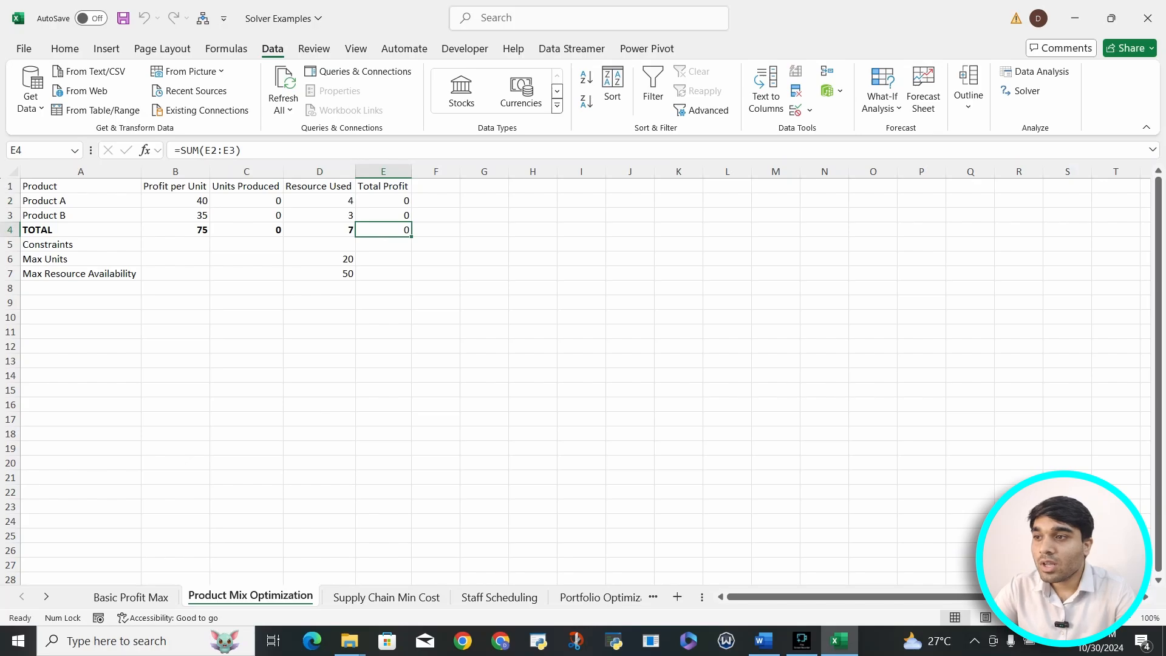
click(1026, 90)
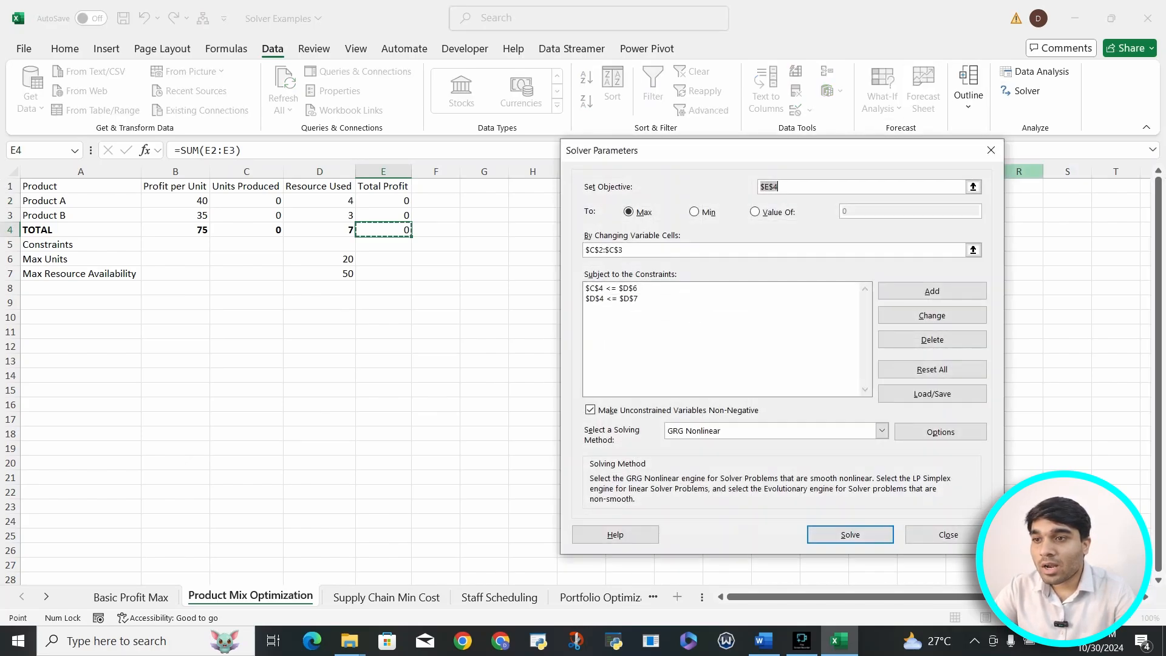
click(611, 299)
click(932, 315)
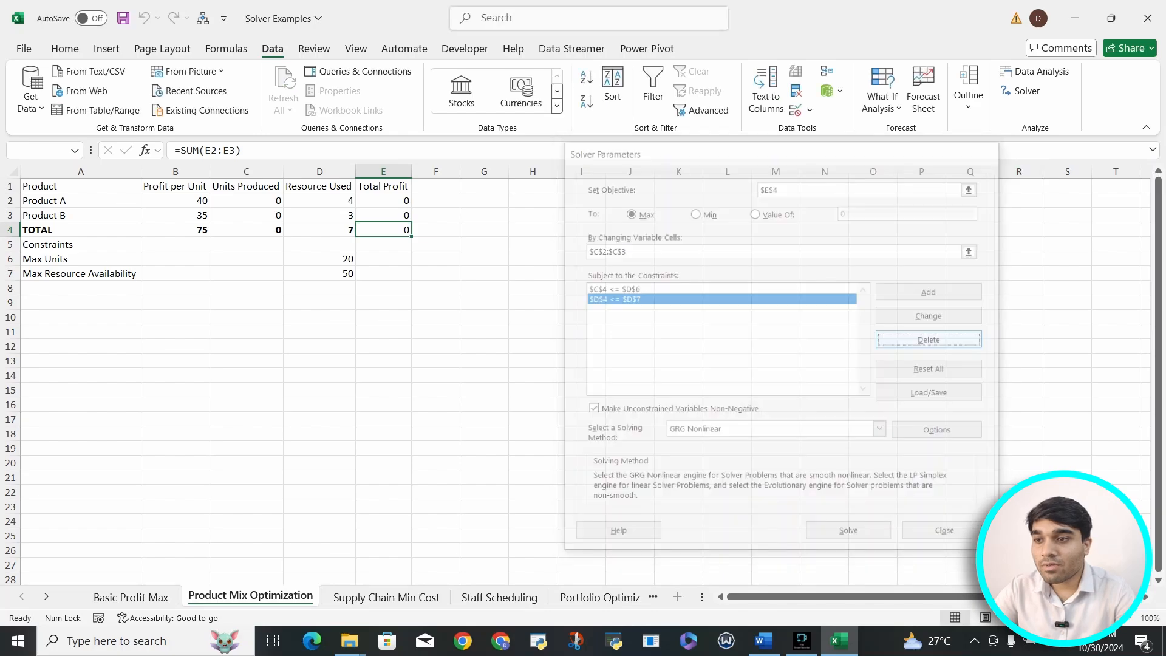
click(905, 340)
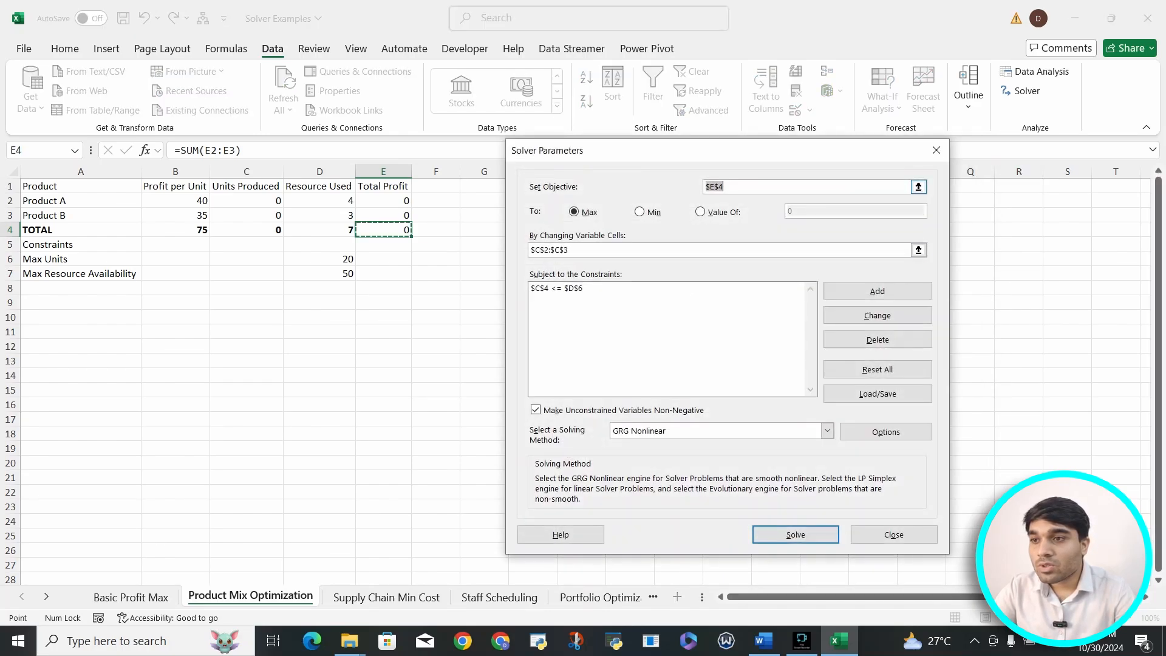
Step: Clear the changing variable cells and delete the C4 <= D6 constraint from the Solver model
click(918, 250)
drag(572, 250, 527, 250)
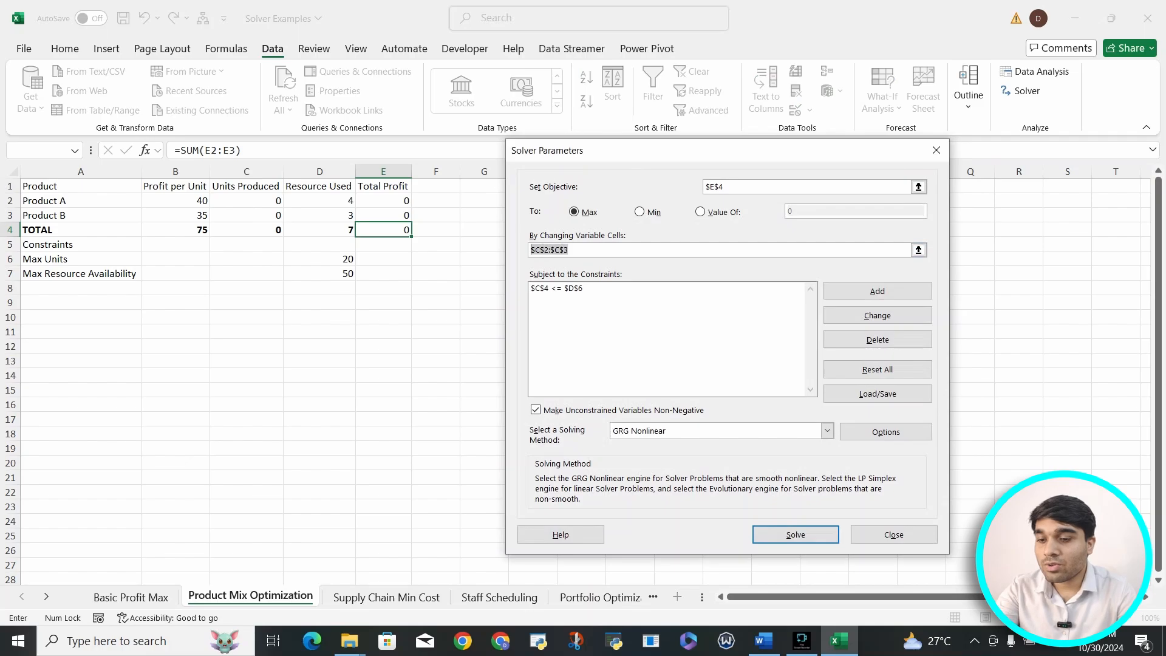
key(BackSpace)
click(570, 289)
click(877, 339)
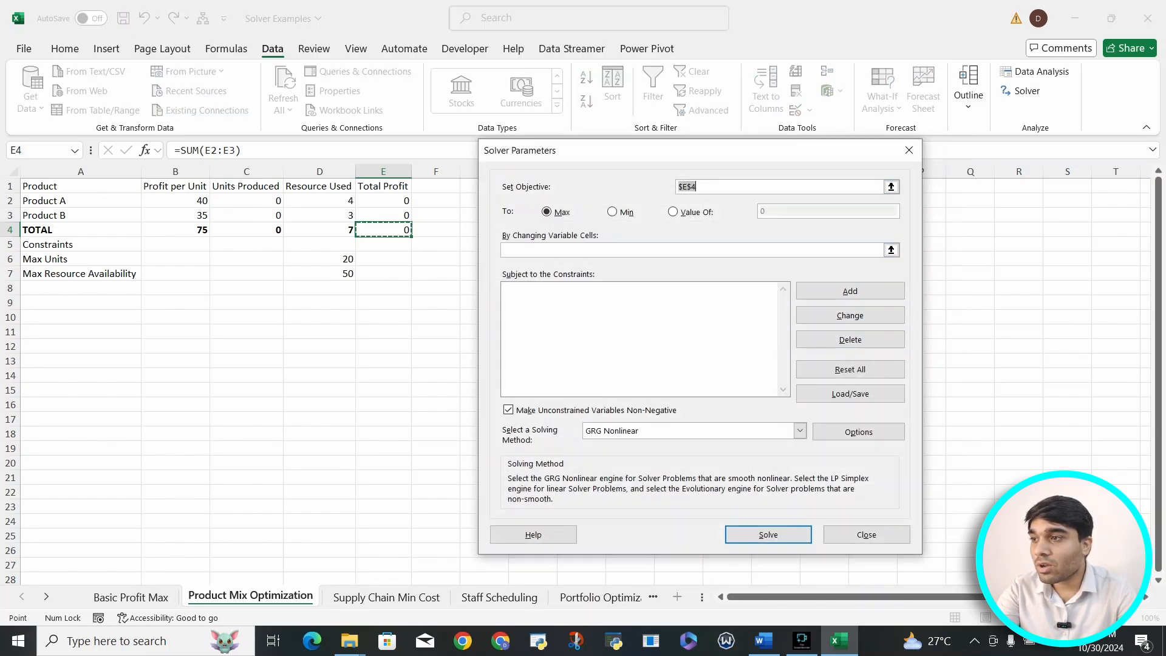
Step: Set the Solver's changing variable cells to C2:C3 and add the constraint C2 >= 0
click(554, 251)
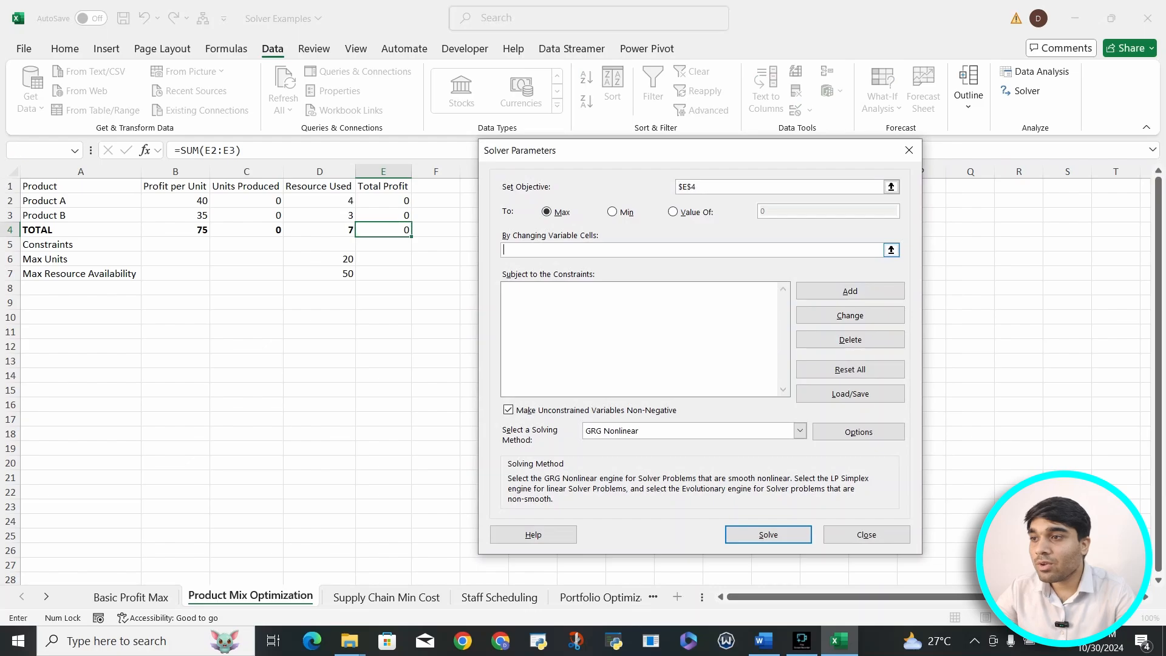
drag(246, 201, 246, 215)
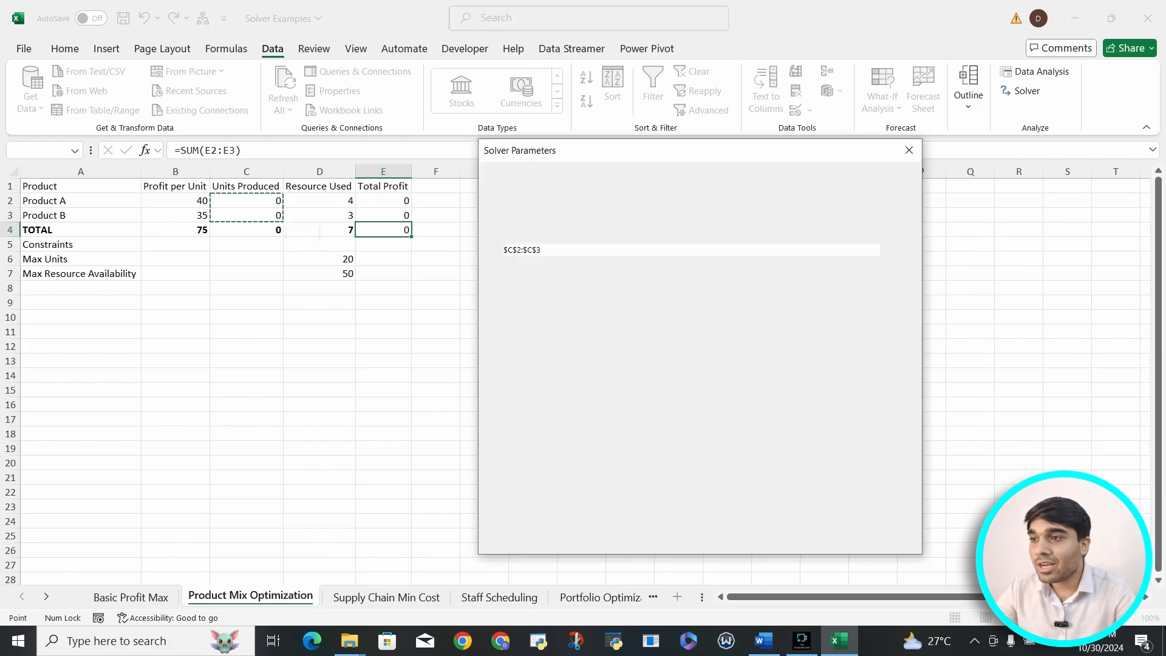
click(849, 291)
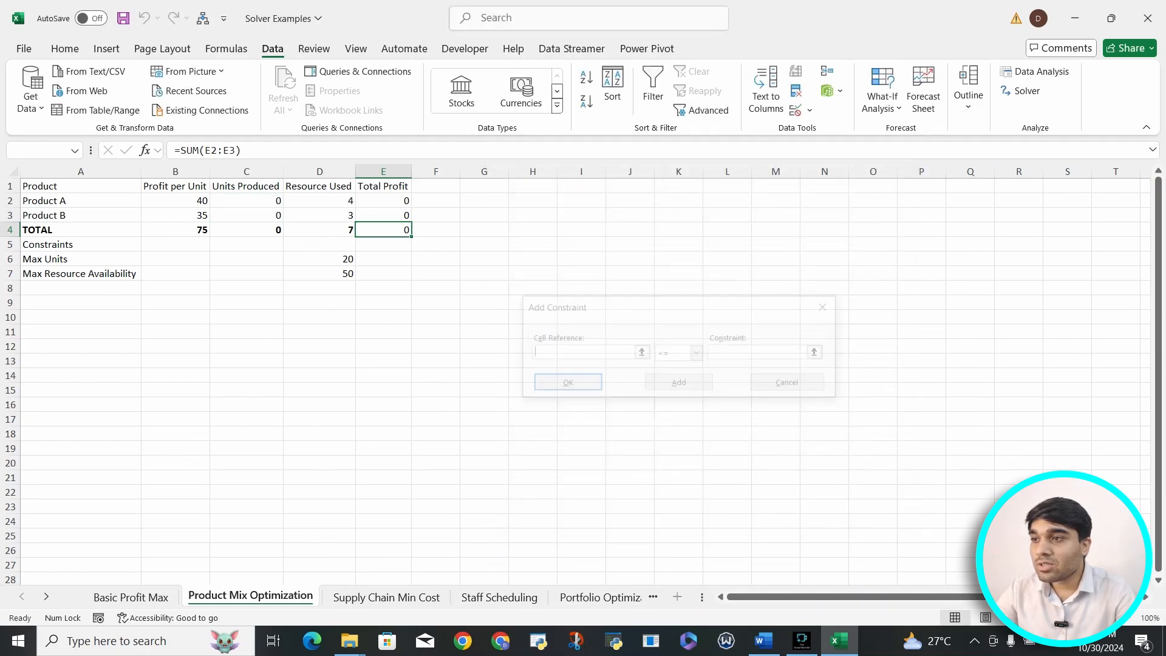
click(246, 200)
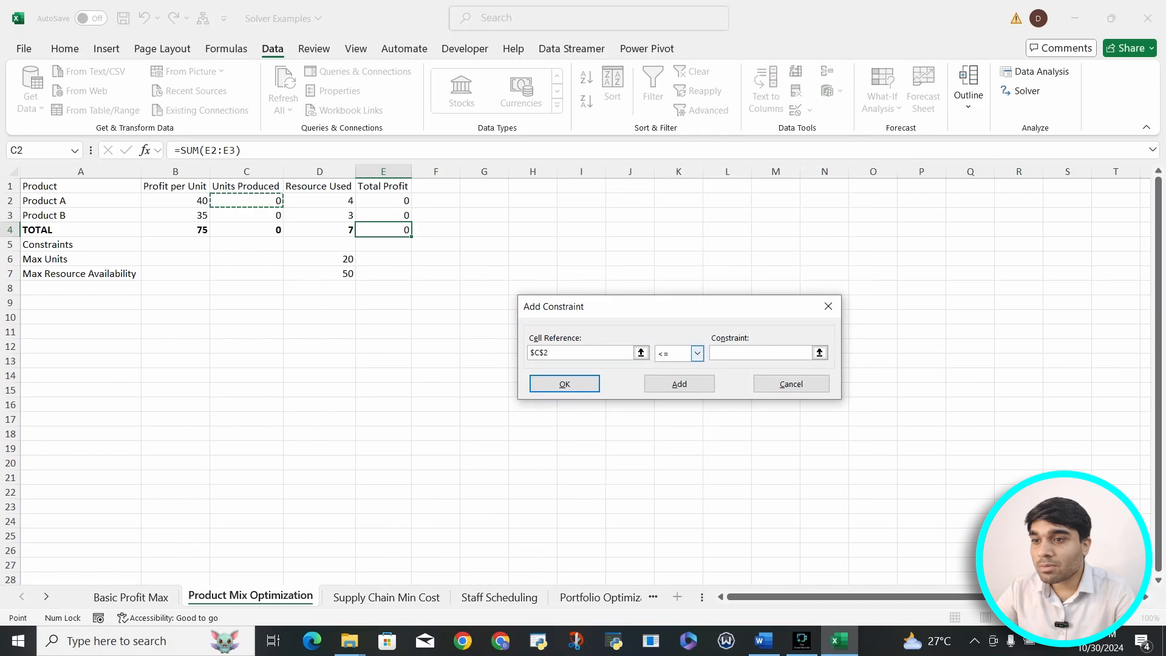
click(697, 353)
click(671, 388)
text(0)
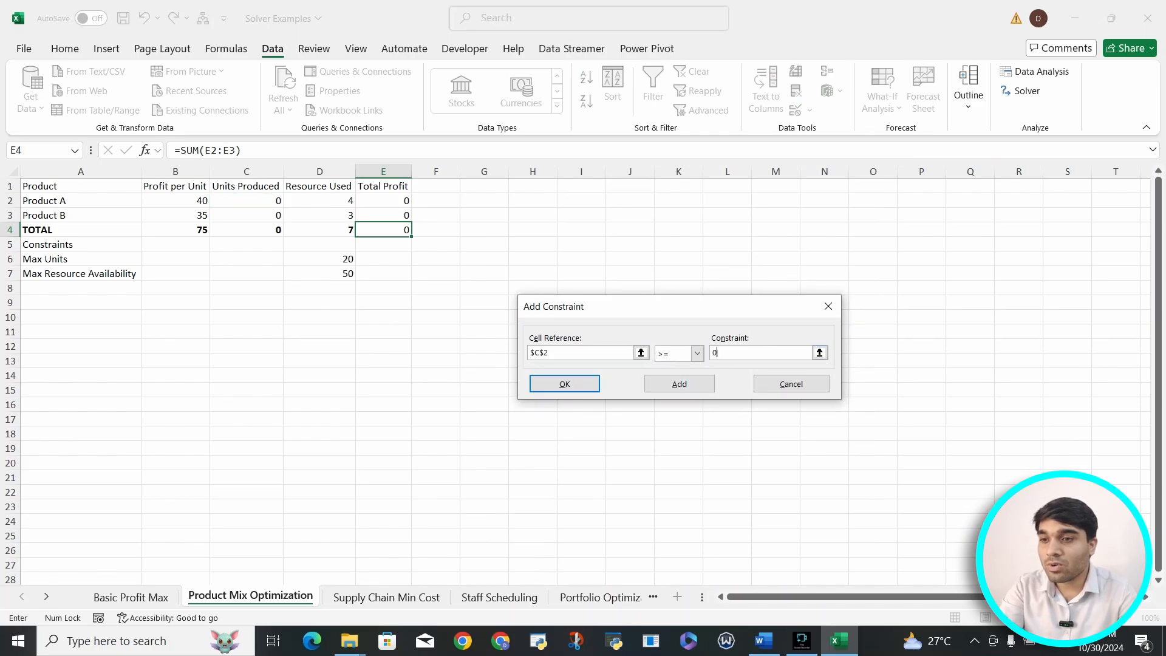
click(679, 383)
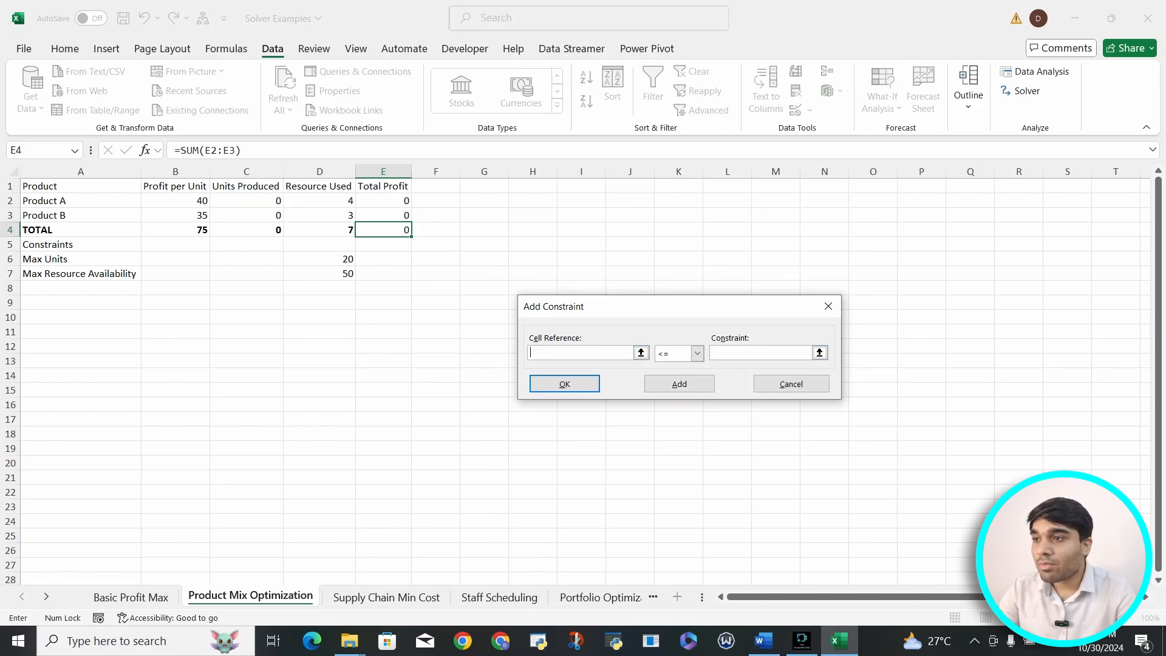
Step: Add a Solver constraint requiring Product B's units produced in C3 >= 0
click(246, 215)
click(697, 353)
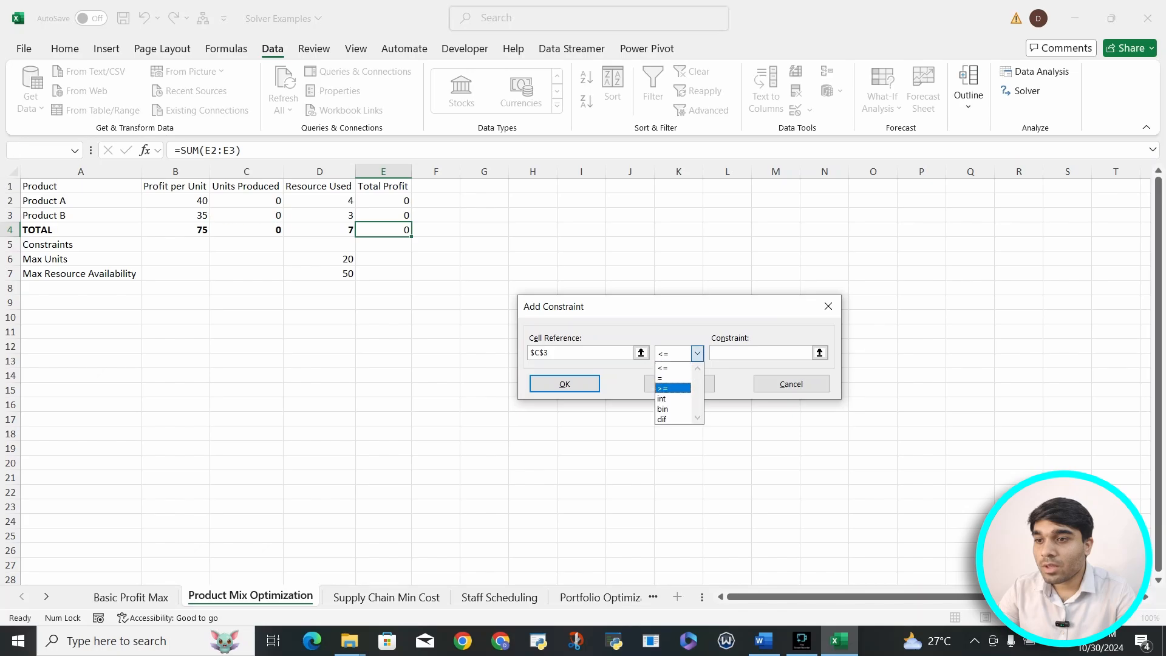
click(671, 388)
text(0)
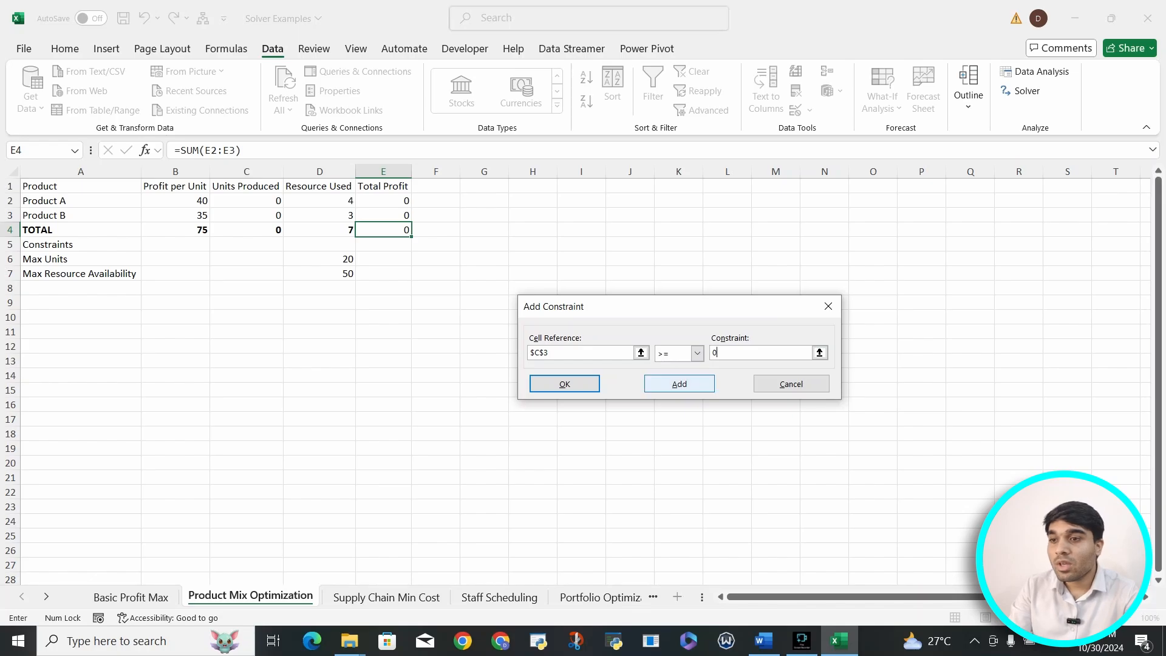
click(679, 383)
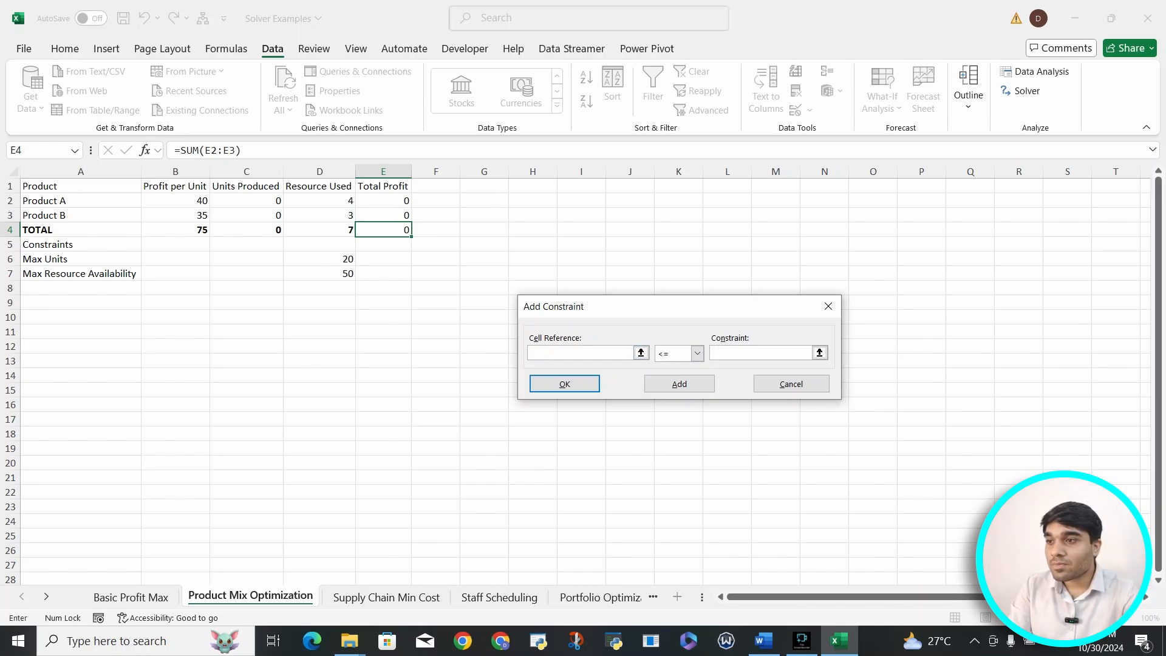
Step: Add a constraint limiting the total resource used in D4 to <= the max resource availability in D7
click(320, 230)
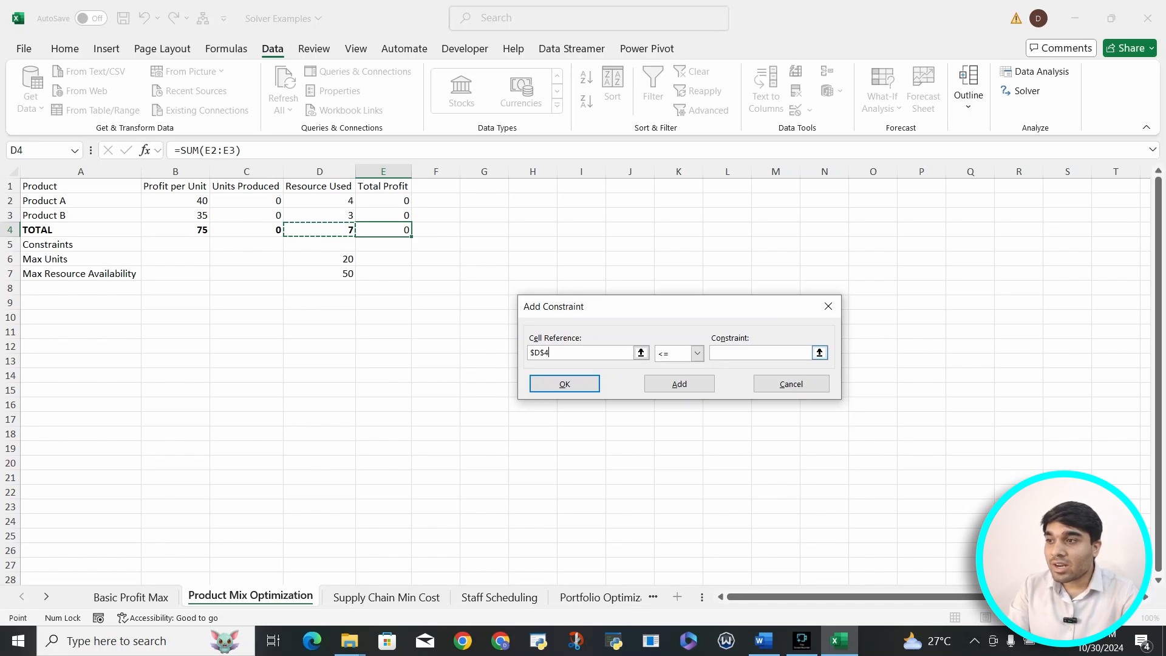
click(319, 274)
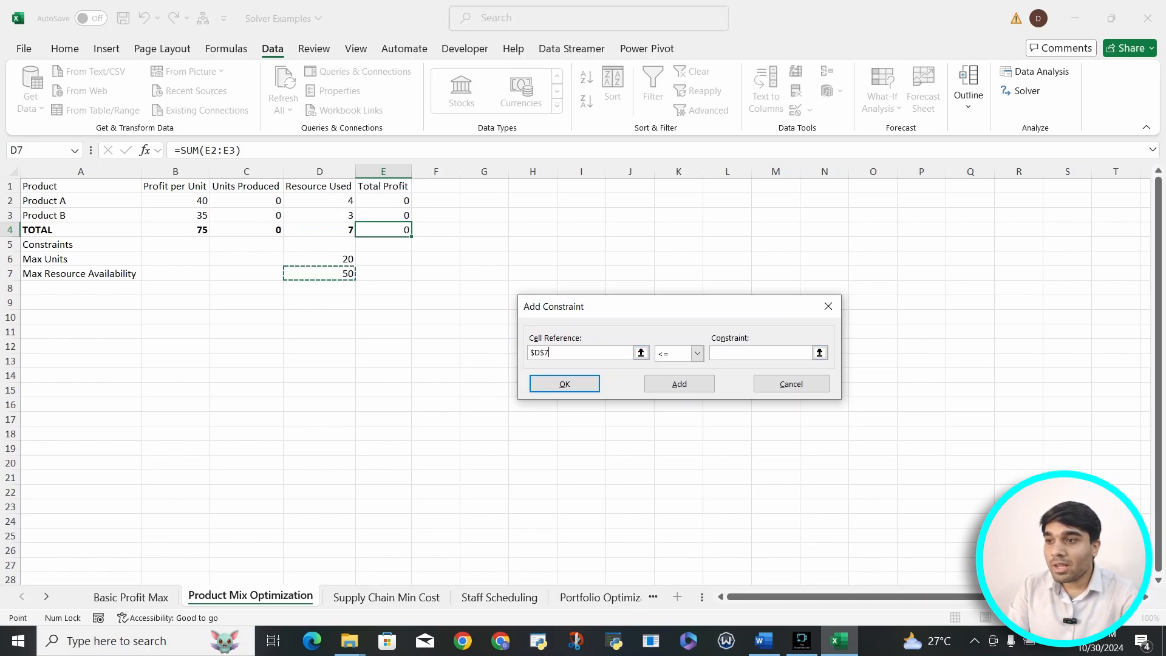
click(319, 229)
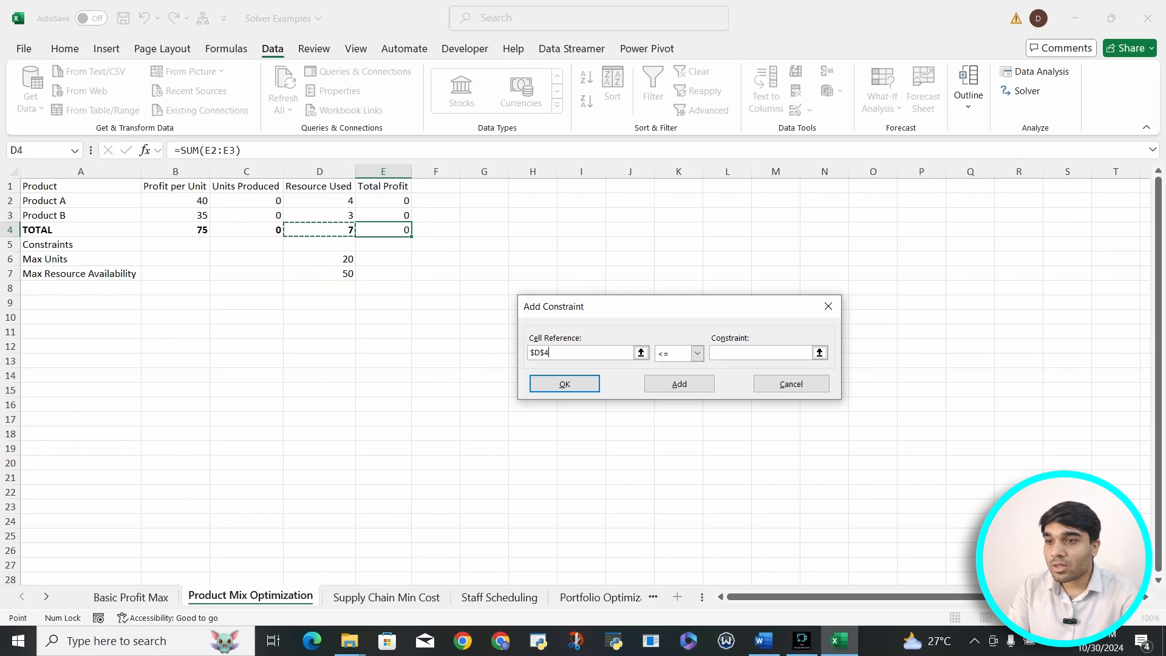
click(759, 352)
click(320, 273)
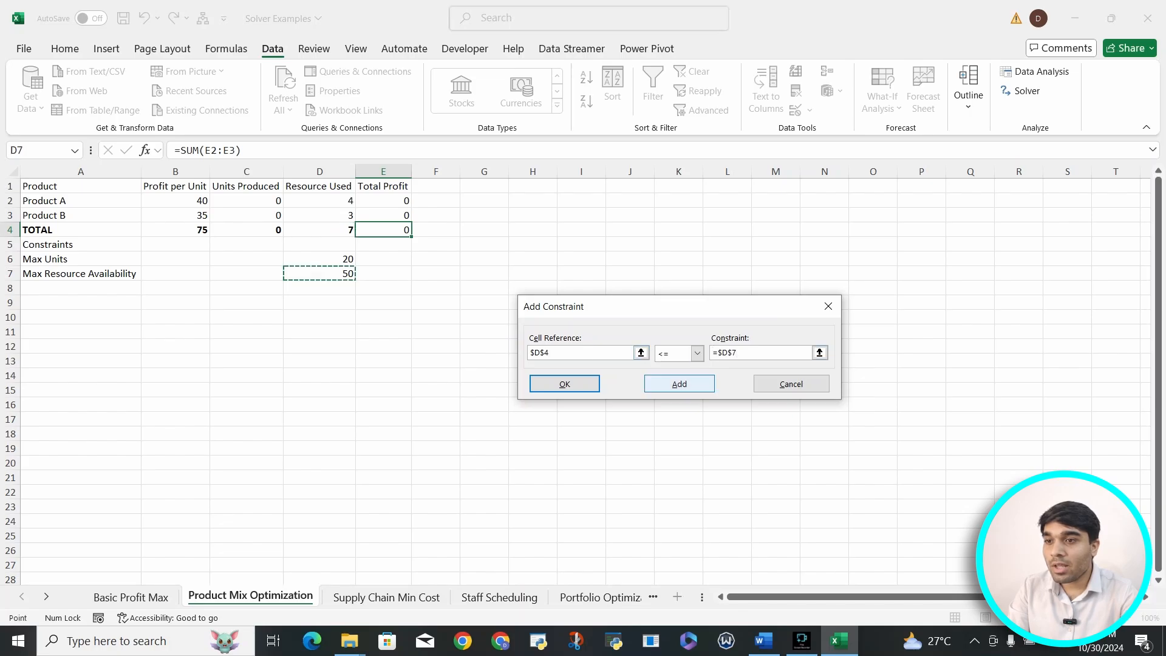
click(678, 384)
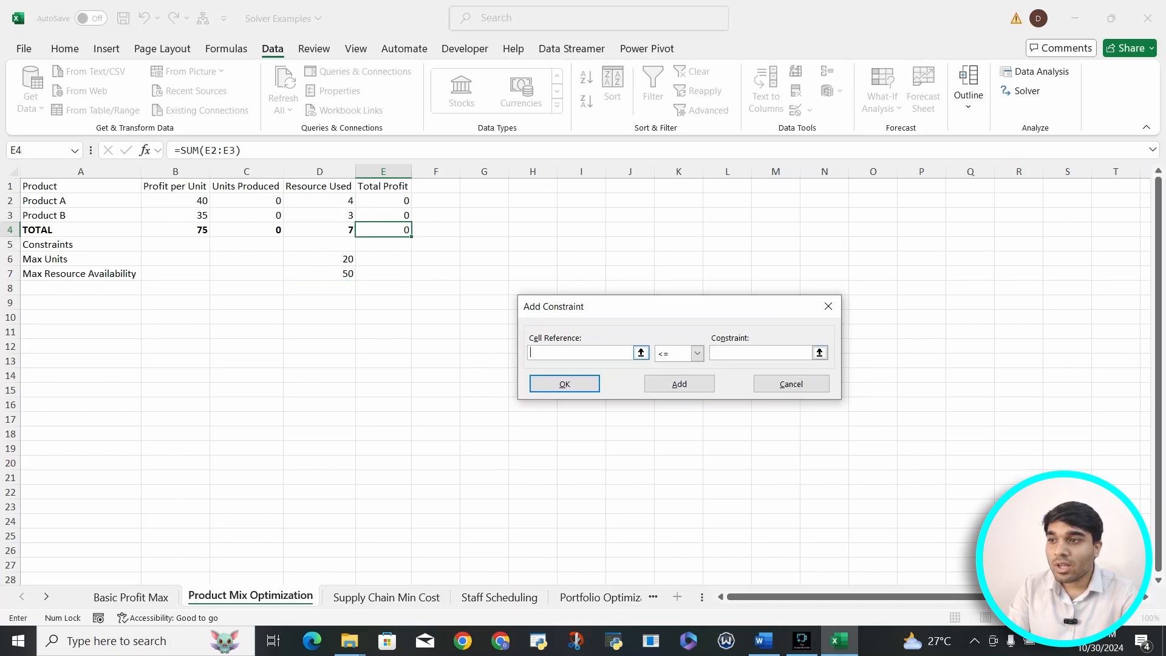
click(245, 230)
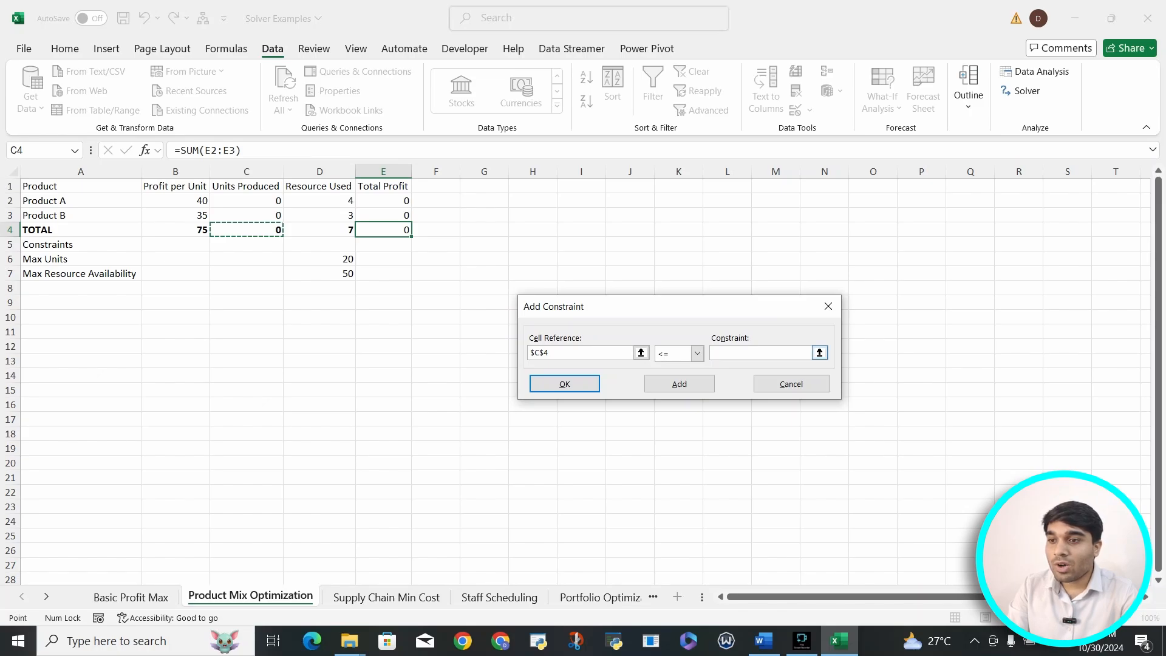
click(320, 258)
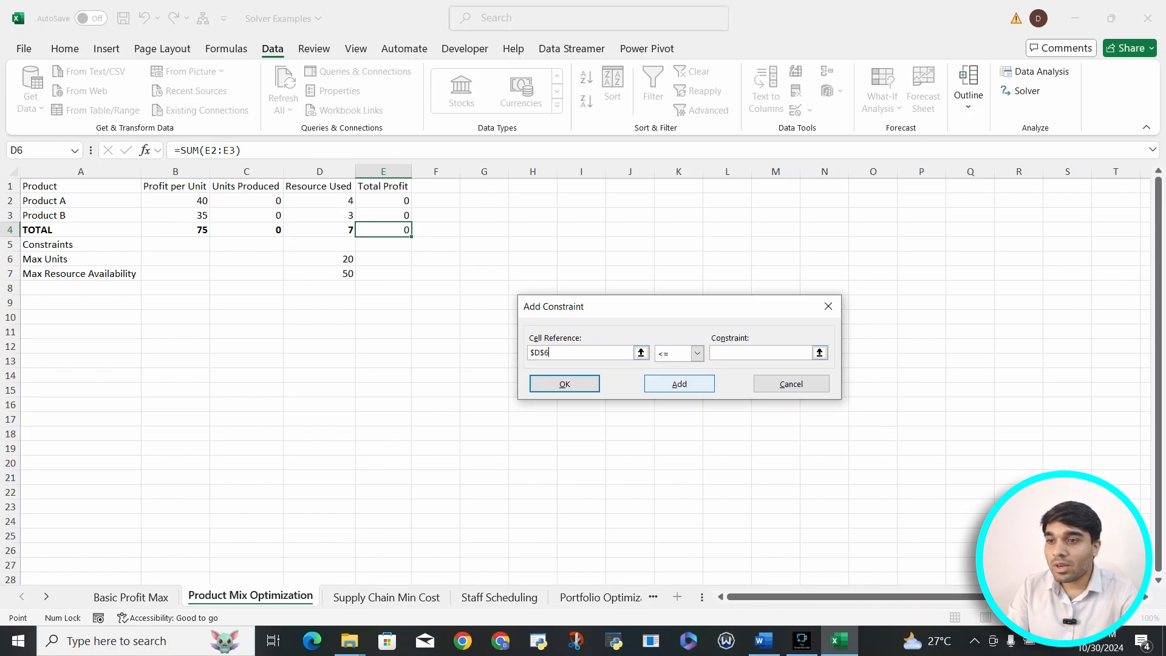
click(679, 383)
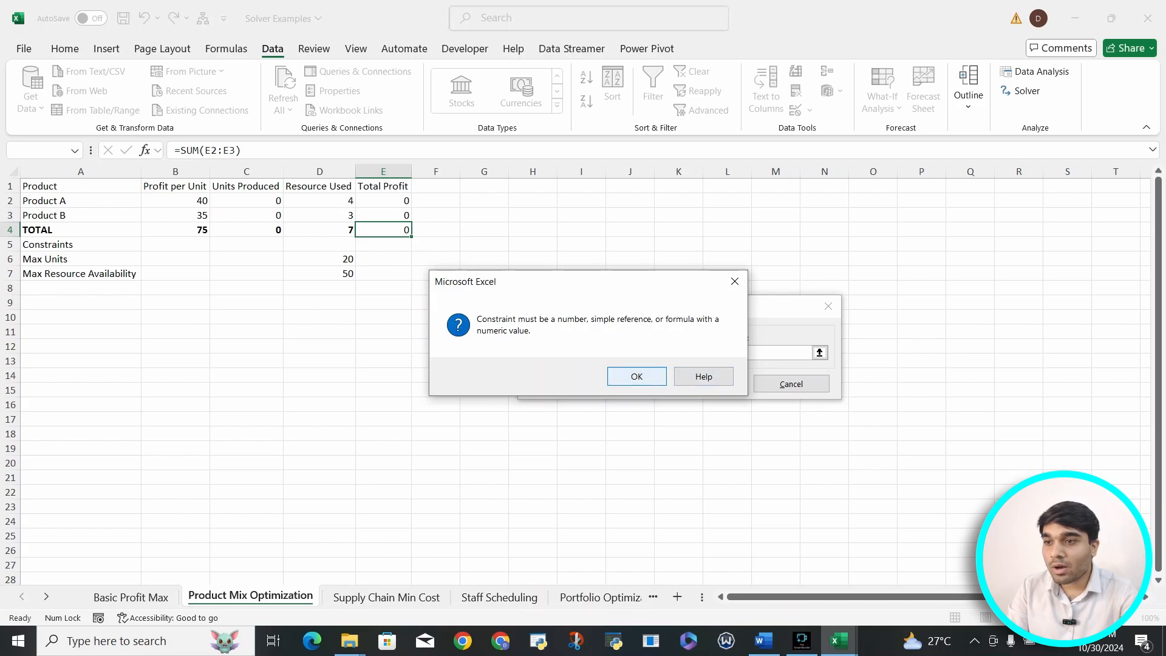
click(636, 376)
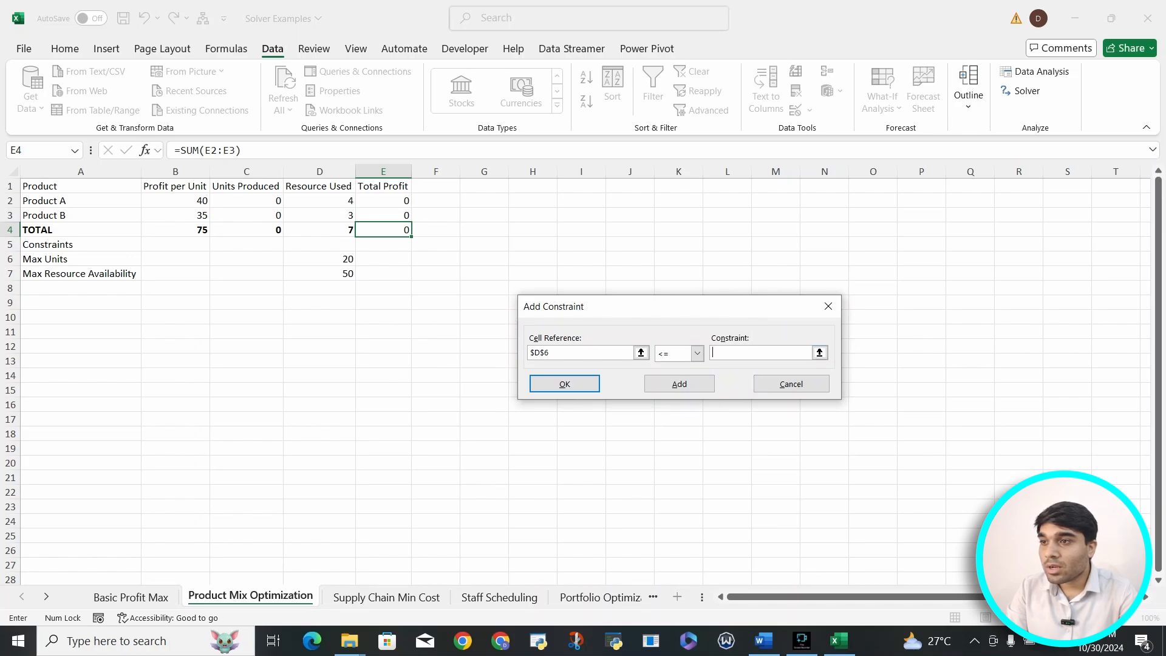
drag(560, 353, 529, 353)
key(BackSpace)
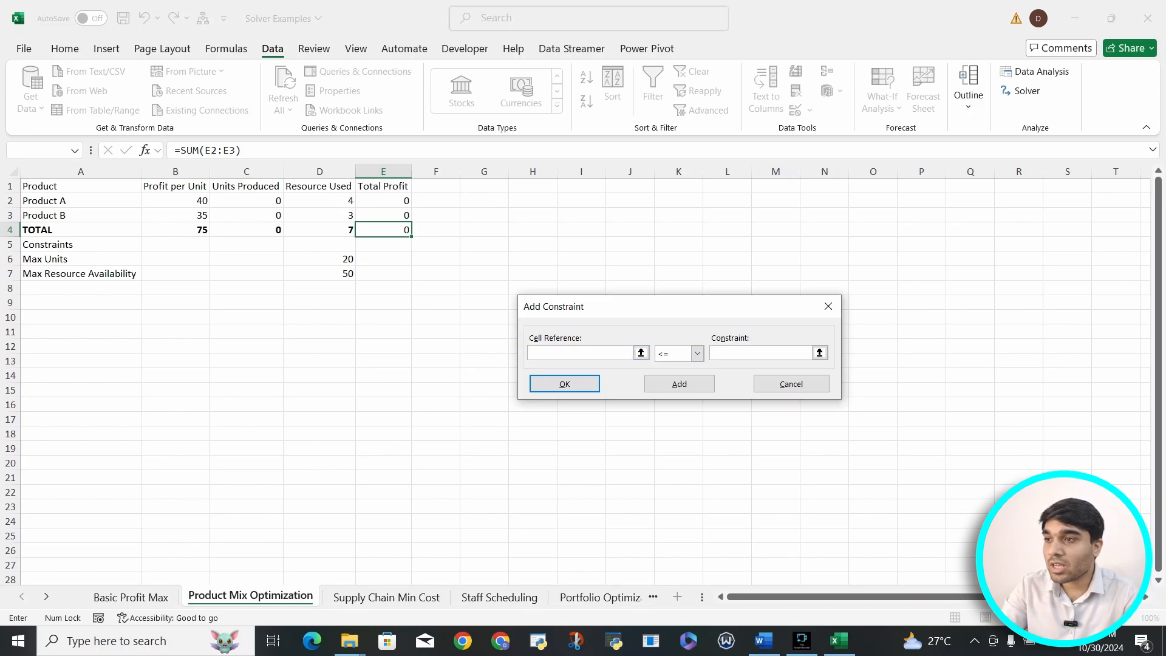
Step: Add a constraint keeping the total units produced in C4 <= the max units in D6, and return to the Solver parameters
click(246, 230)
click(760, 352)
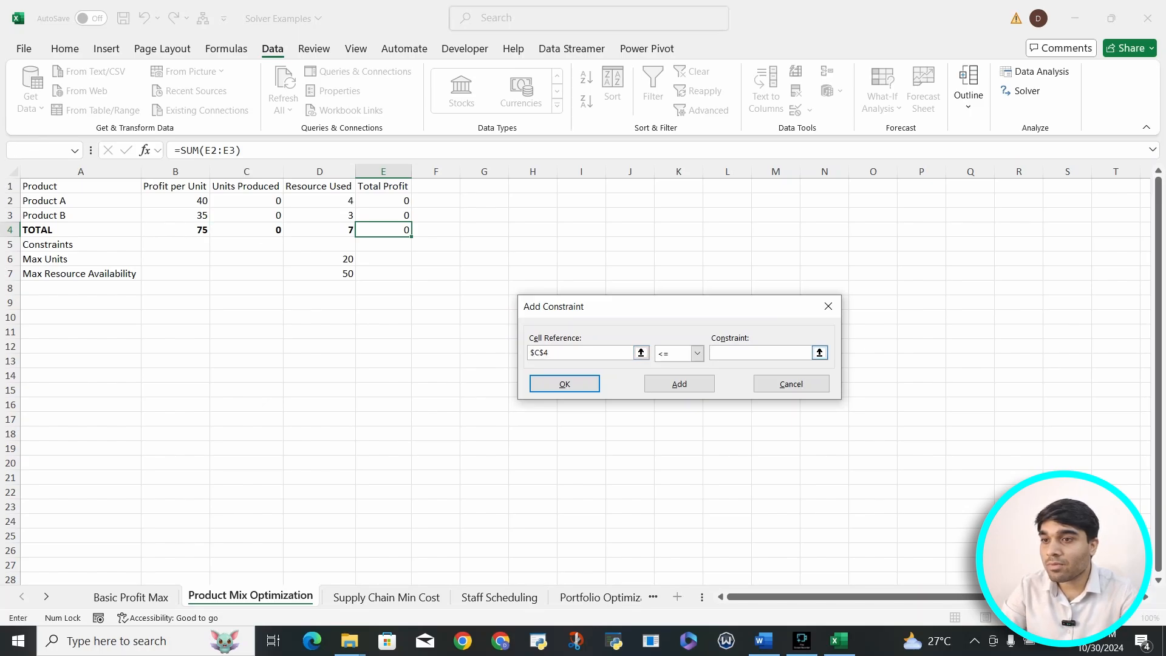
click(319, 259)
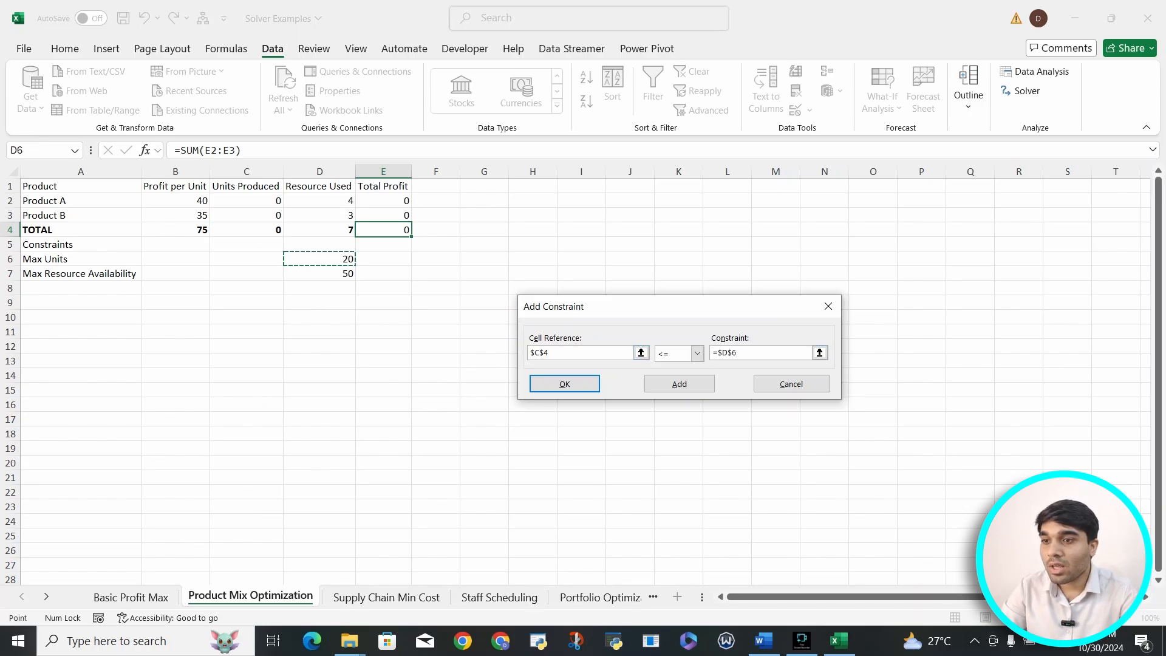
click(678, 384)
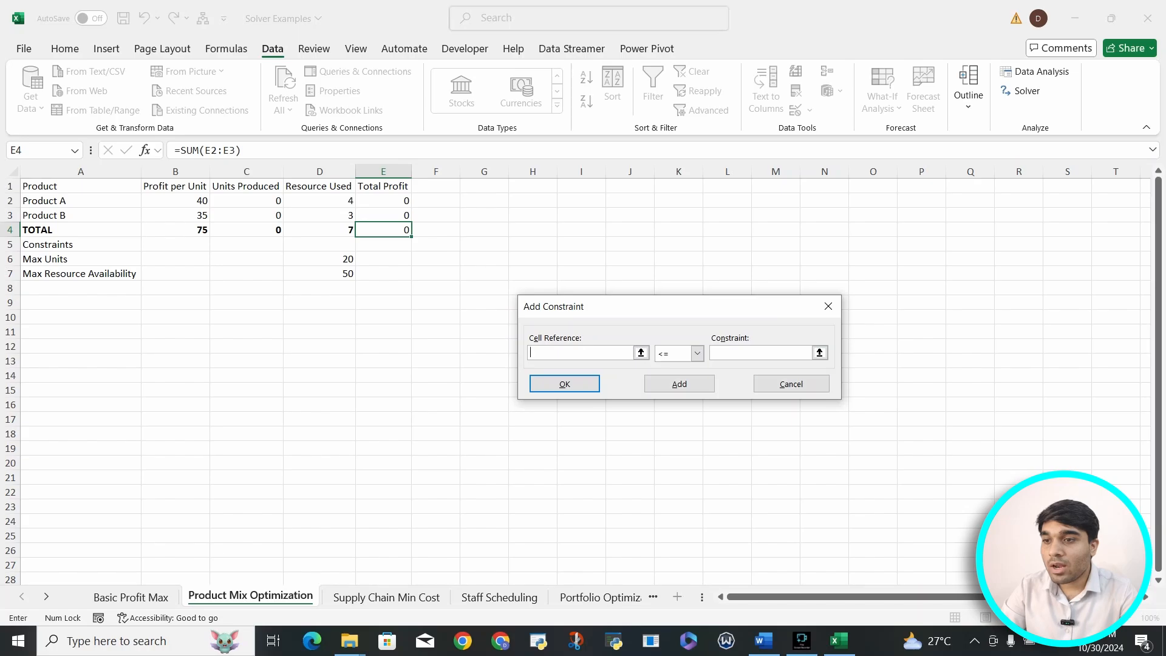
click(565, 384)
click(611, 375)
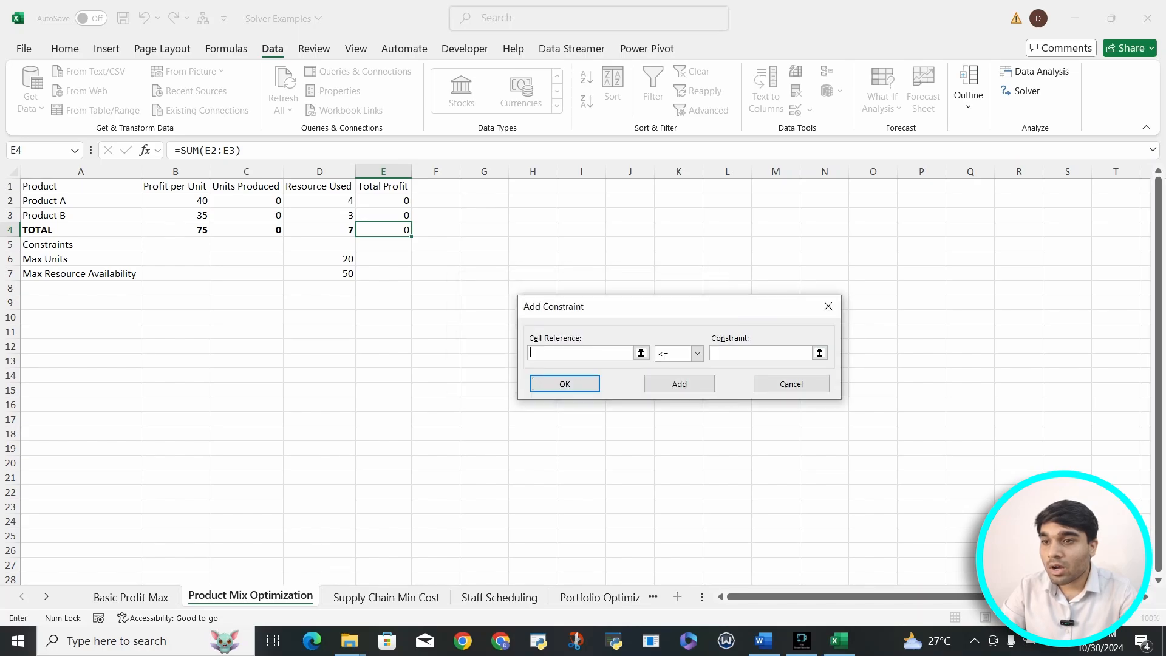
click(791, 383)
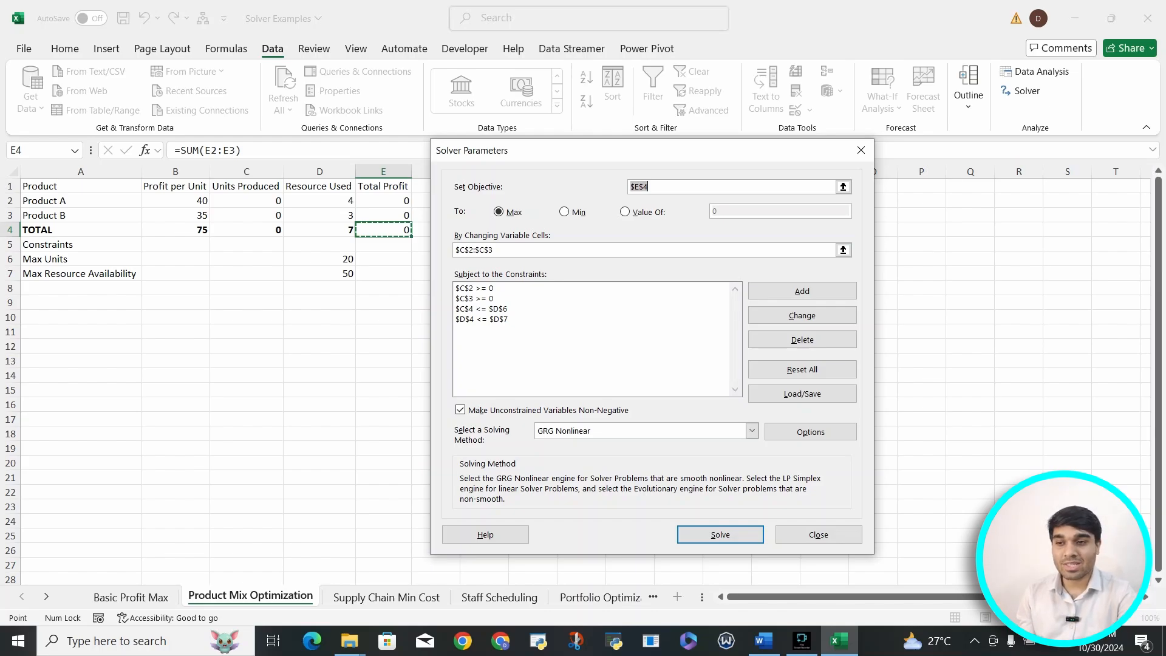
Step: Solve the product mix model for maximum total profit and keep the Solver solution
key(Return)
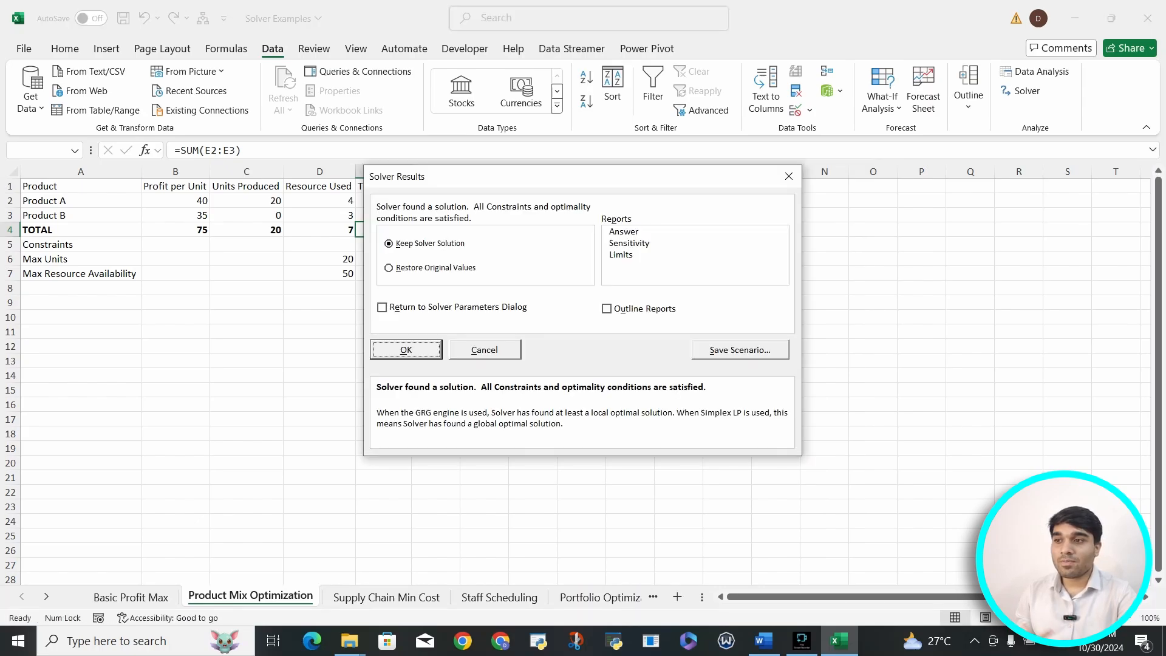
drag(403, 171, 674, 193)
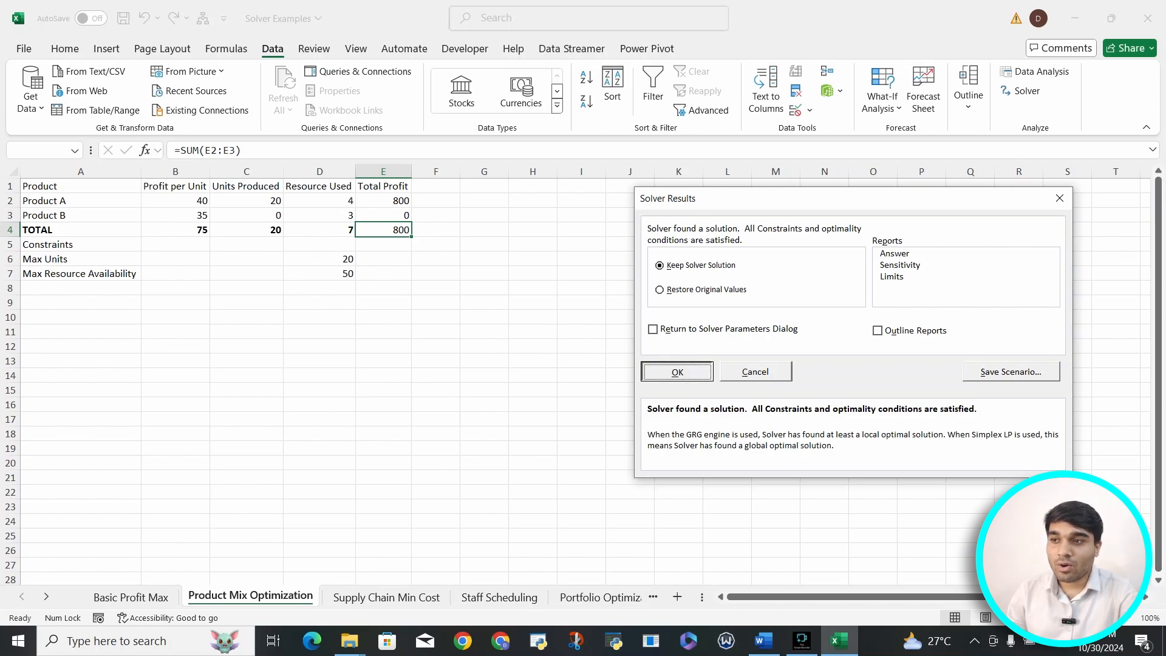
key(Return)
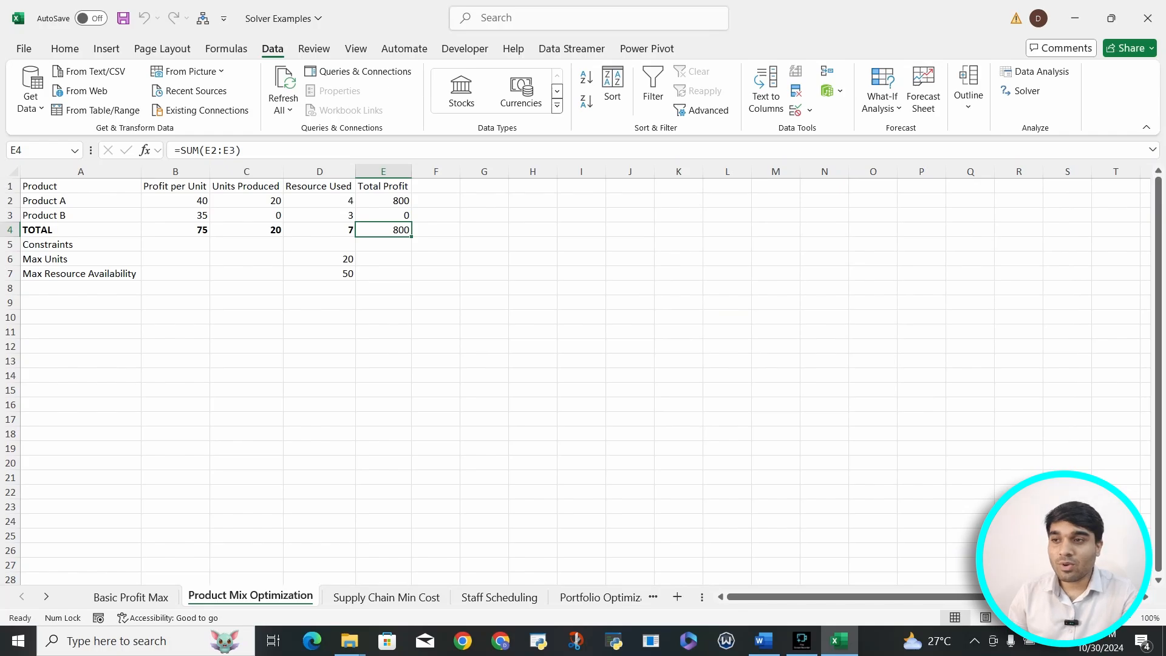
Step: Make the headers in A1:E1 of the Supply Chain Min Cost sheet bold and autofit all column widths
click(386, 596)
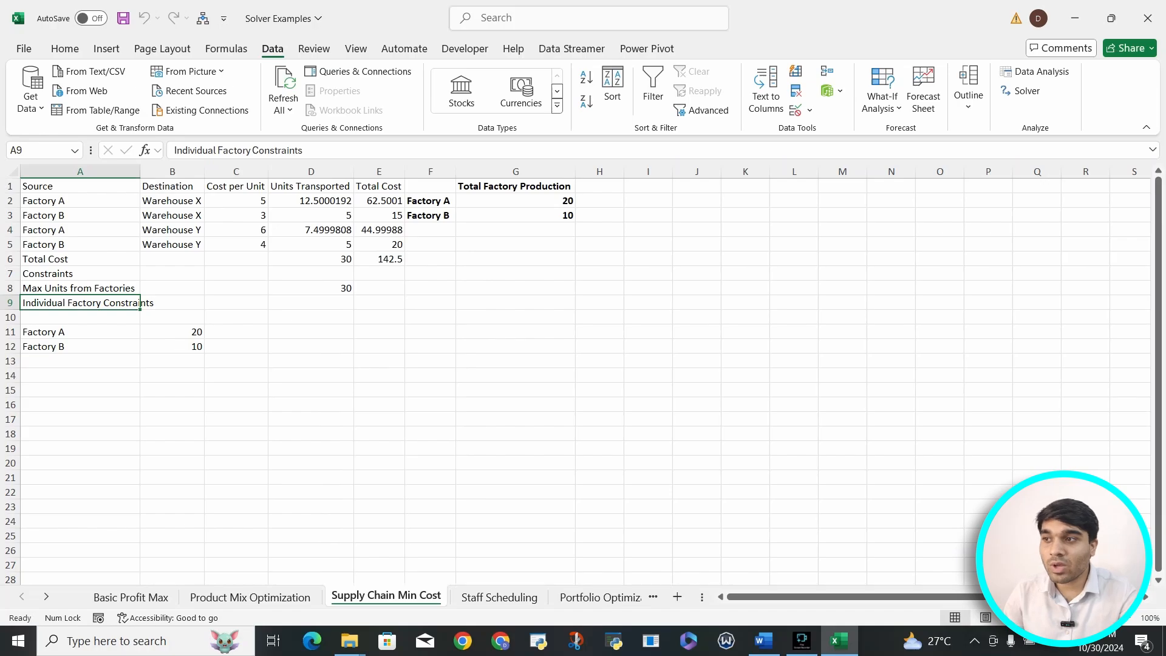
drag(80, 186, 379, 183)
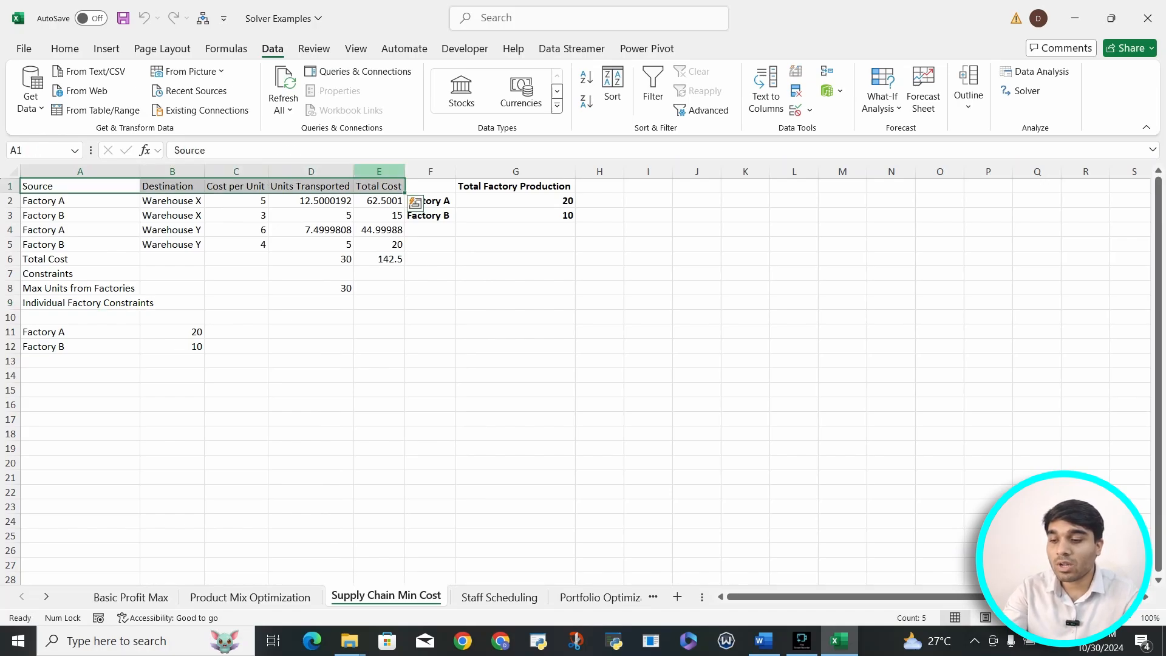
key(ctrl+b)
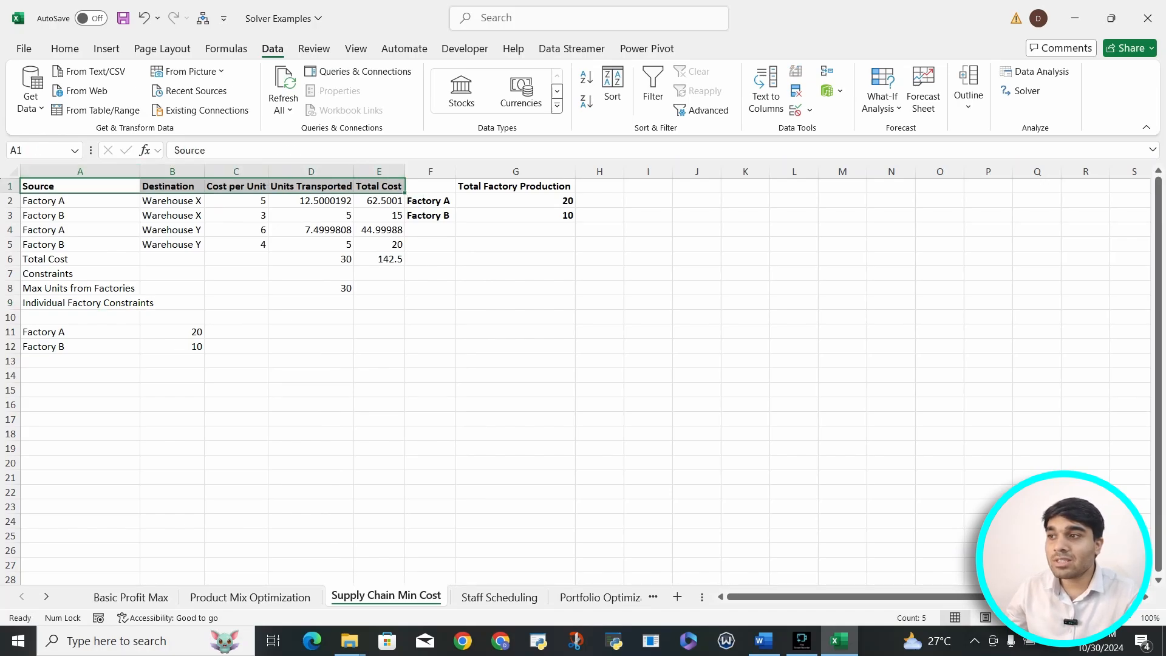
click(12, 171)
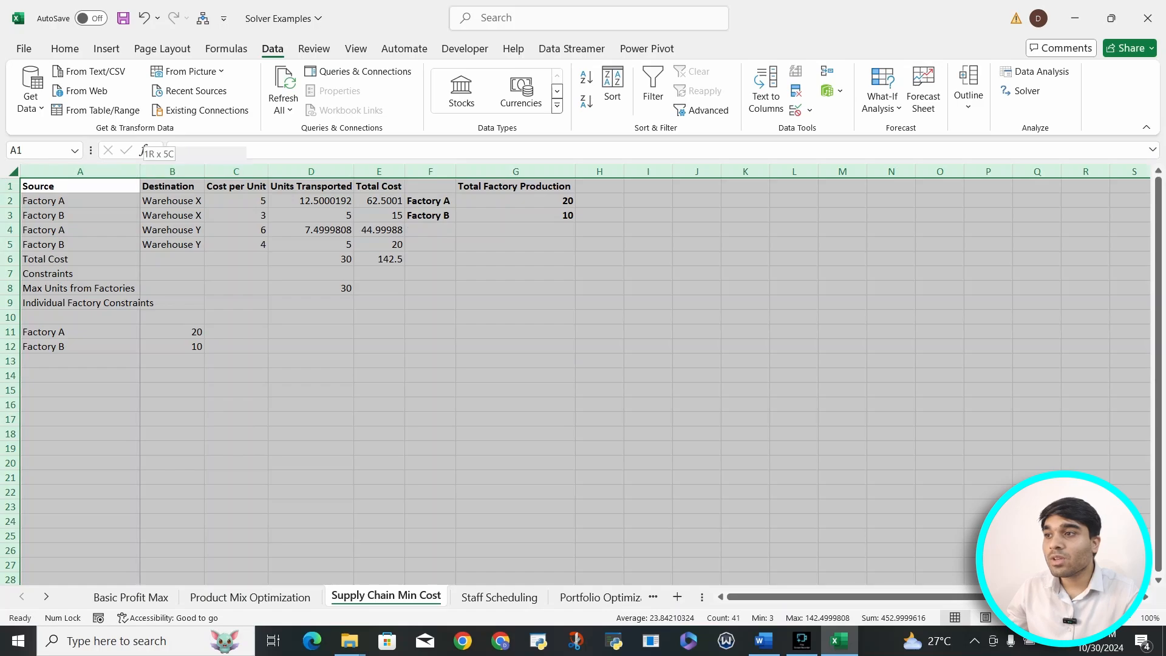
double_click(140, 171)
Step: Examine the source and destination pairs in A2:B5 linking Factory A and Factory B to Warehouse X and Warehouse Y
click(90, 200)
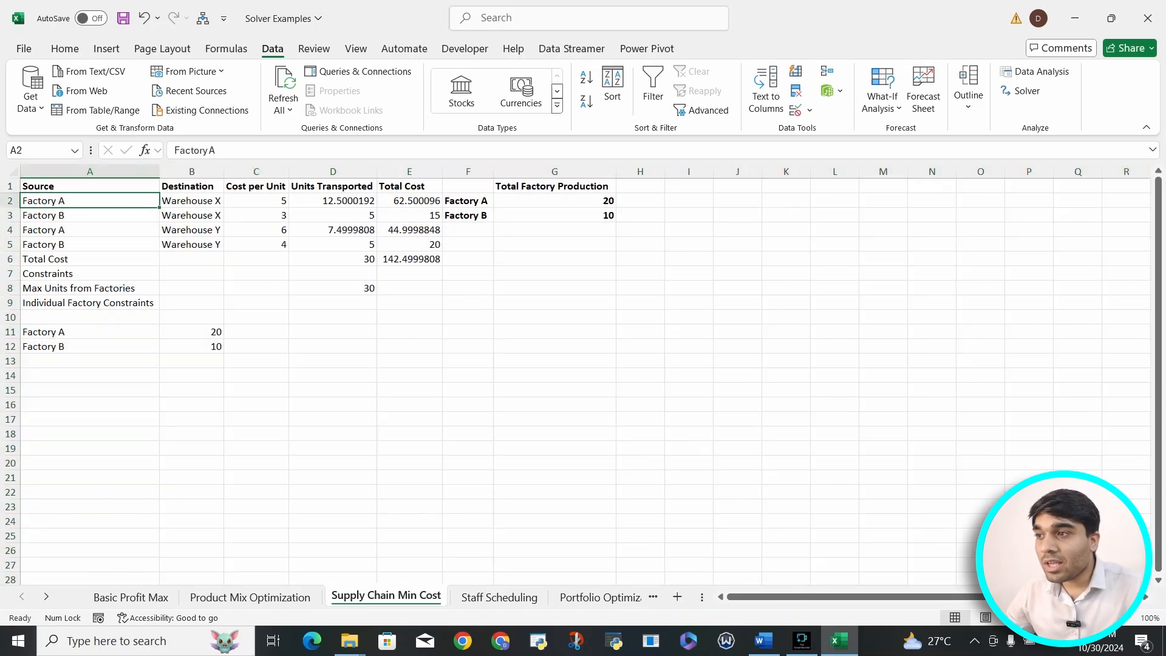
click(192, 201)
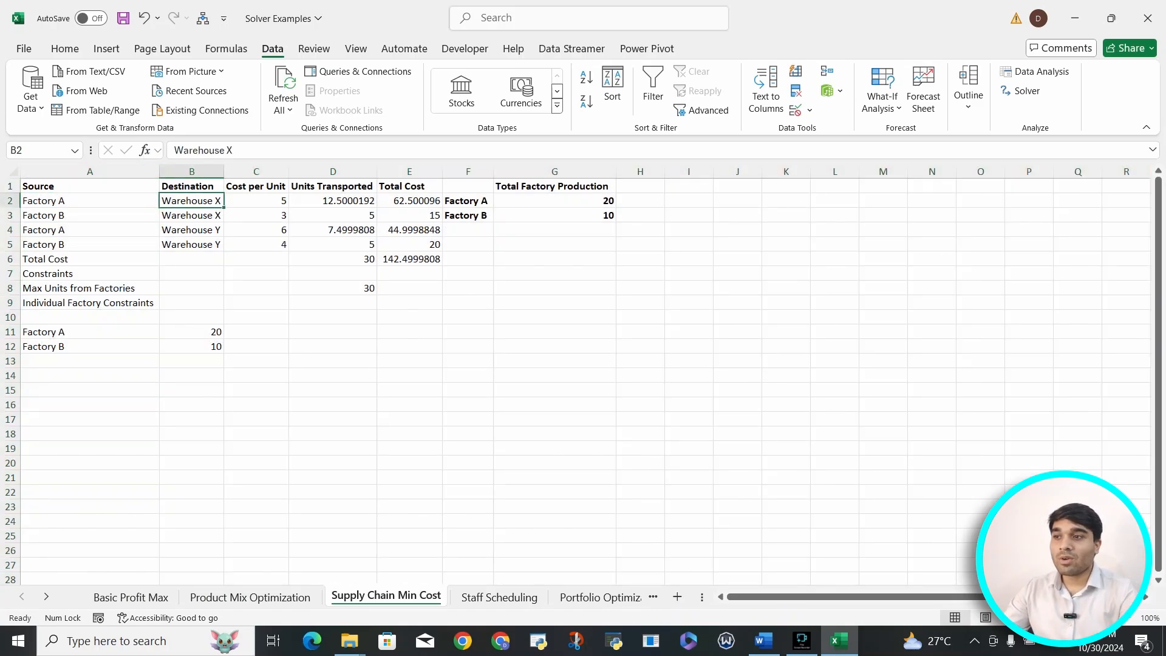
click(191, 230)
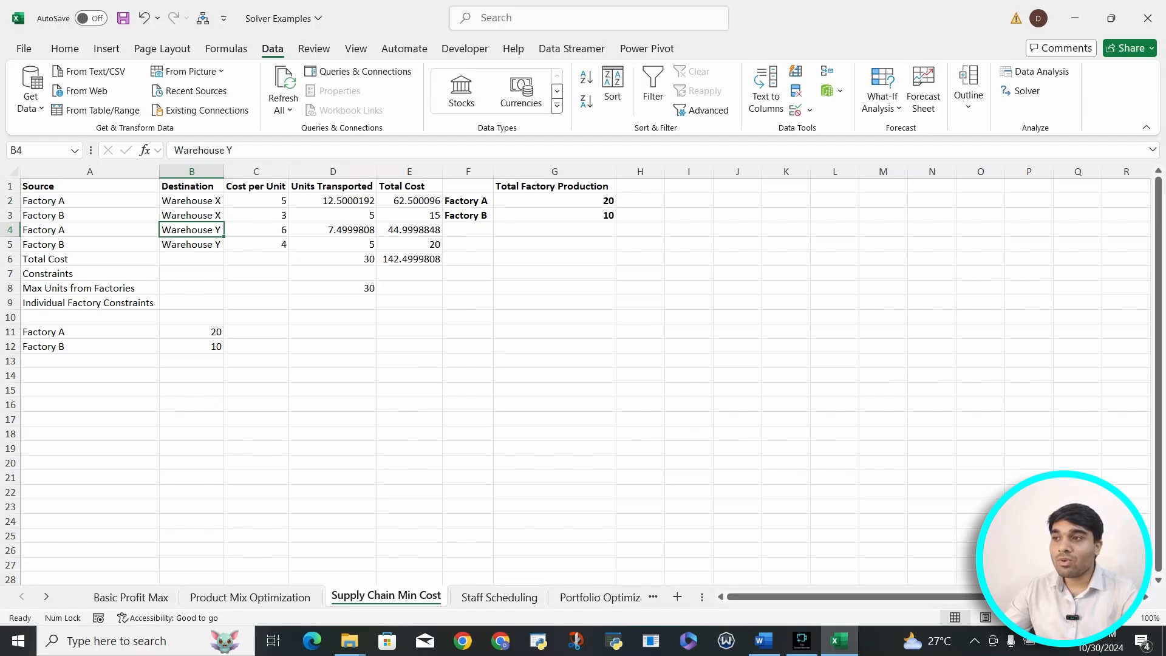
click(90, 215)
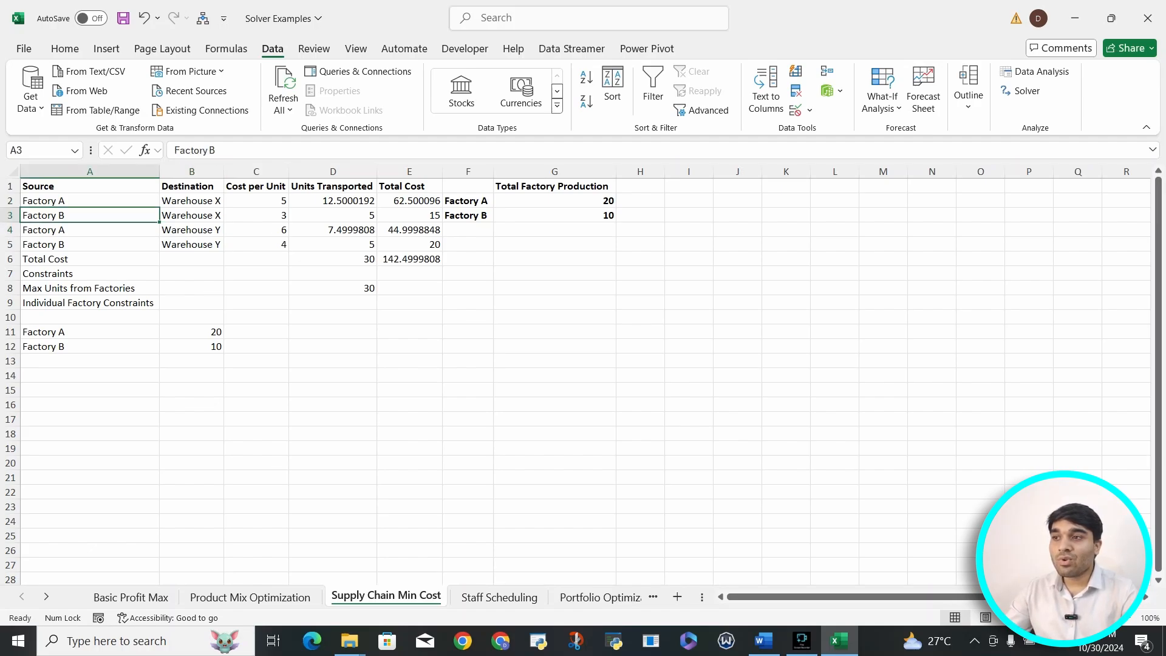
click(192, 215)
click(191, 244)
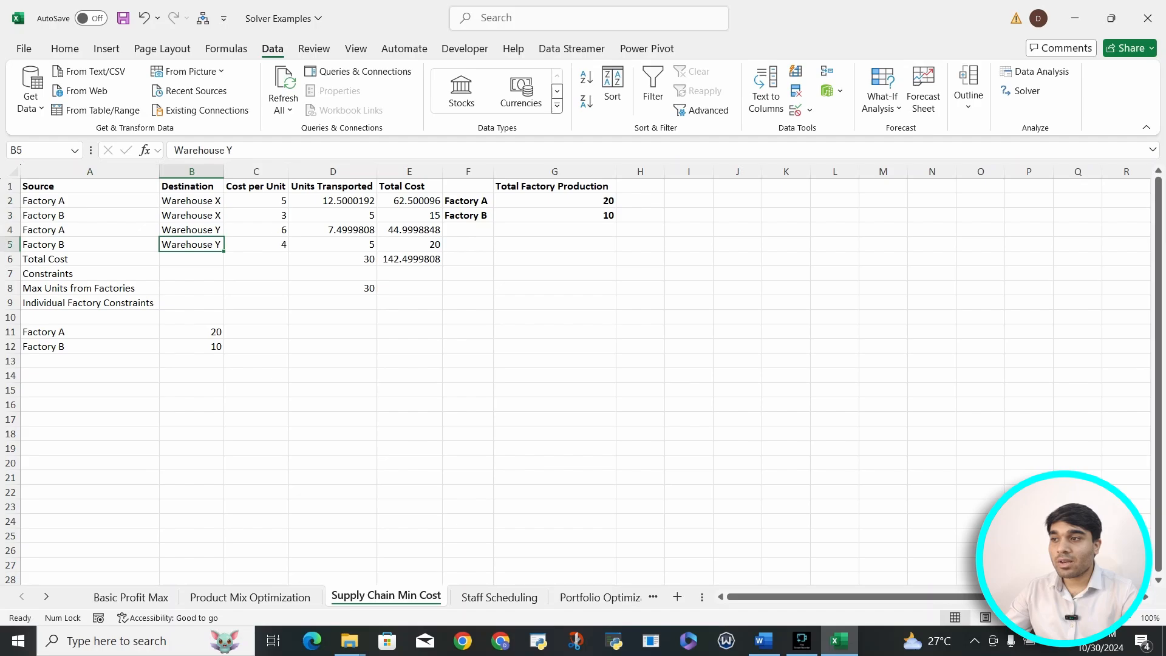
drag(90, 215, 192, 215)
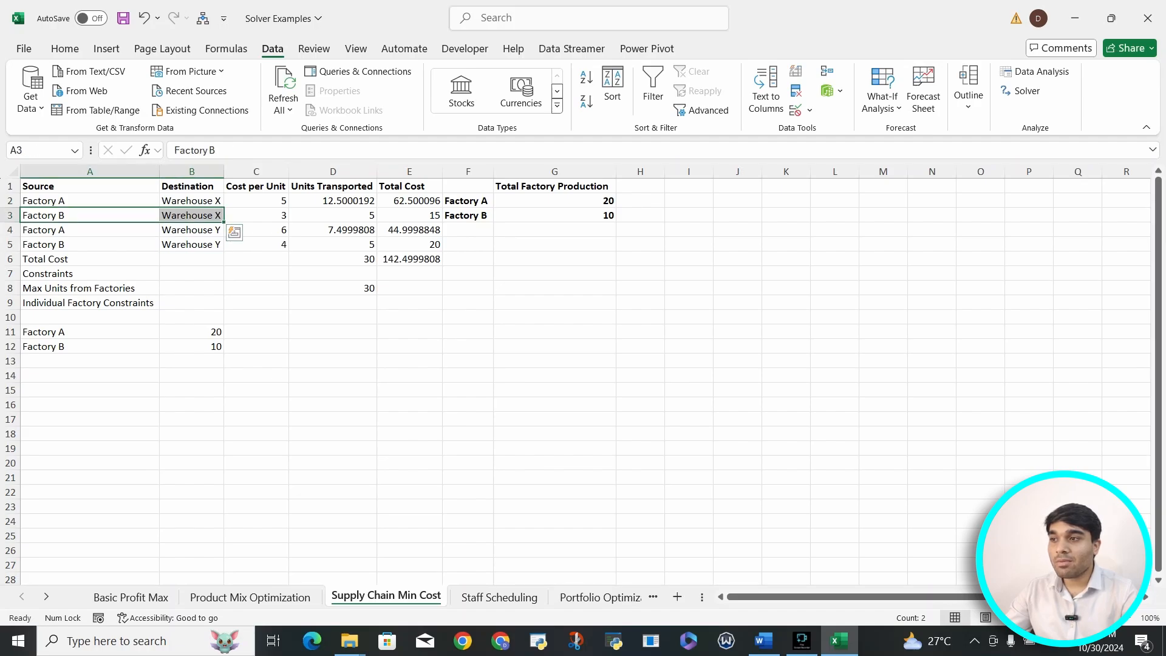
drag(90, 244, 191, 244)
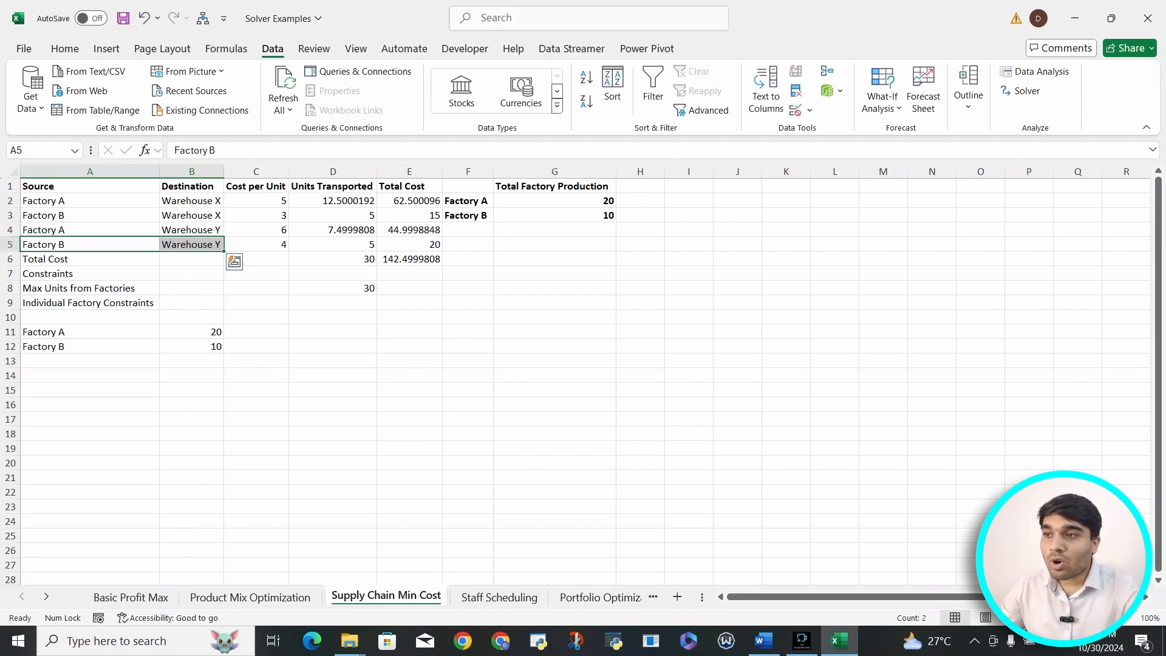
Step: Review the cost per unit in C2:C5, the units transported in D2:D5 and the overall cost in E6
drag(256, 201, 256, 244)
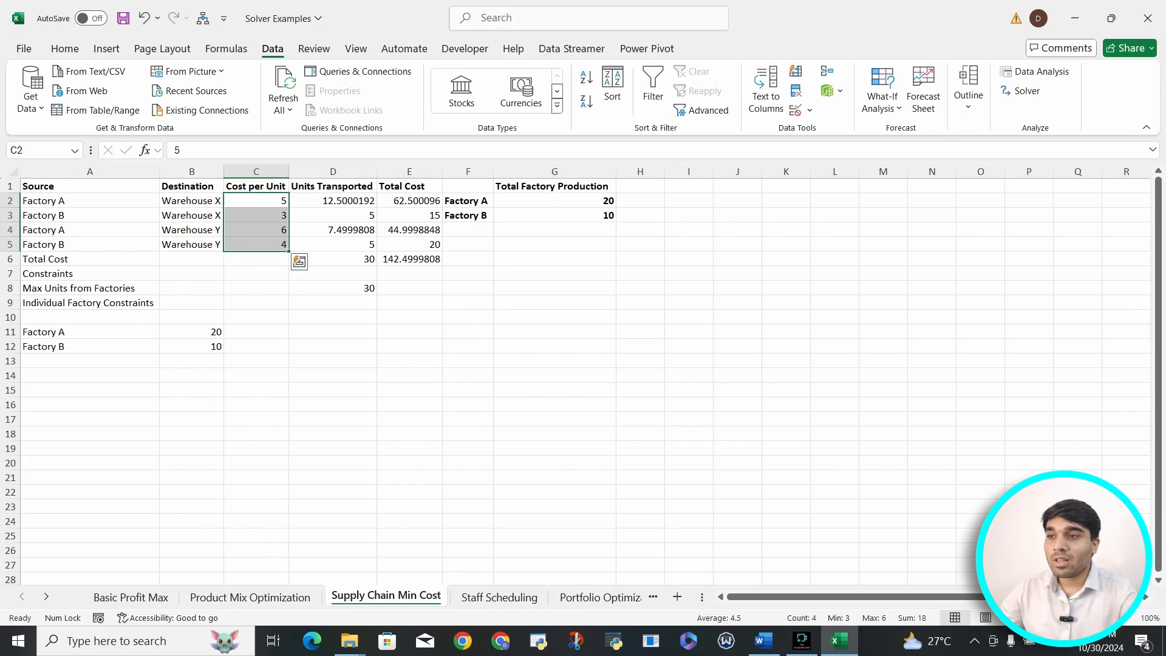
click(332, 200)
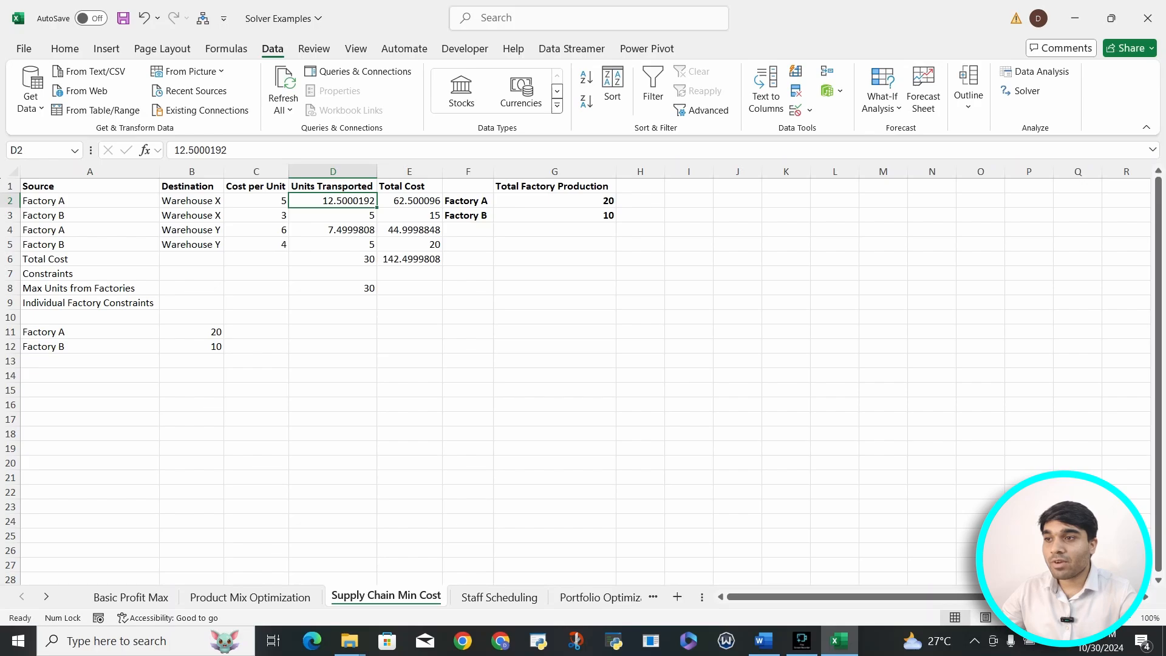
key(Down)
key(Down)
key(Down)
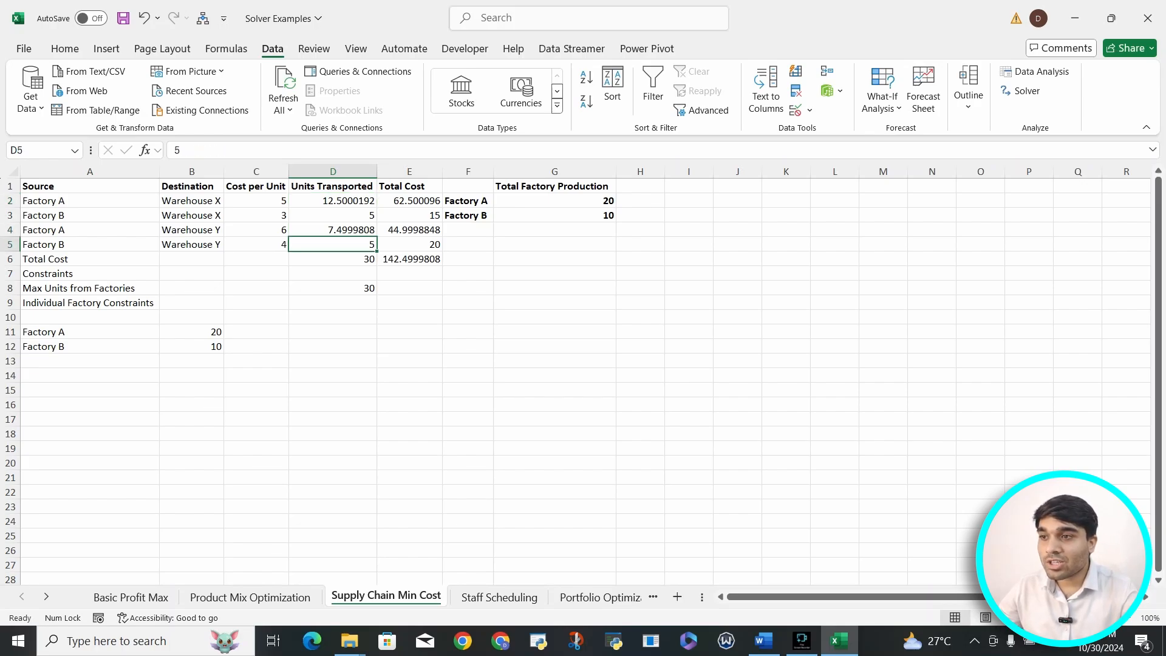
click(410, 259)
Step: Reset the units transported in D2:D5 to 0 for all four factory-to-warehouse routes
click(333, 201)
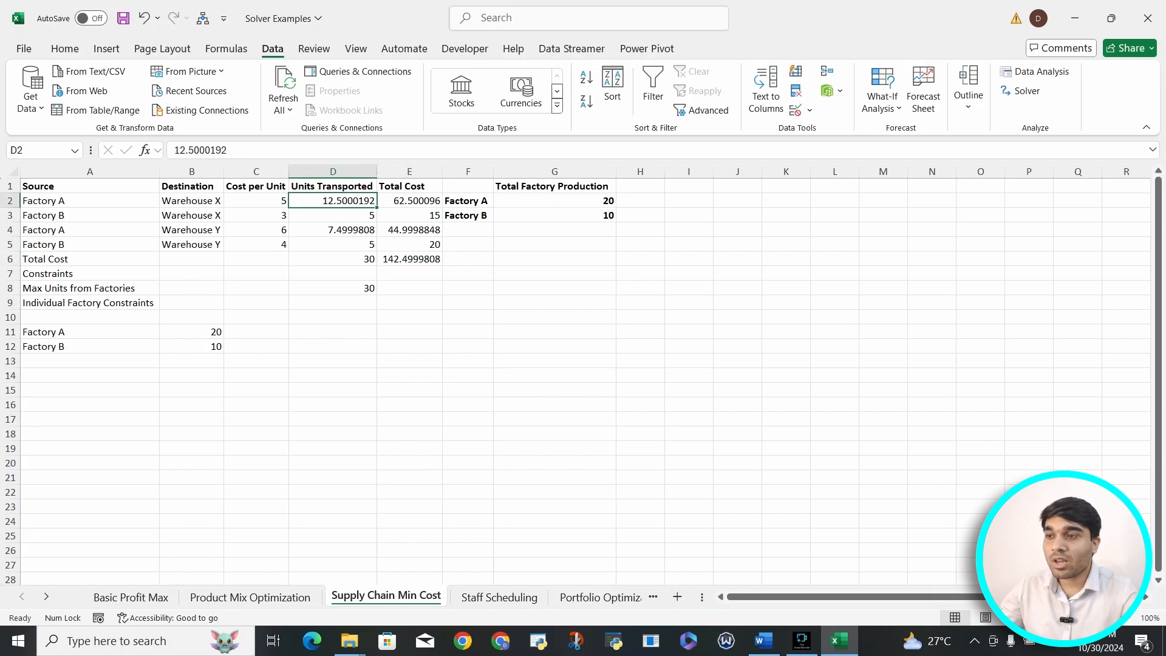
text(0)
key(Return)
text(0)
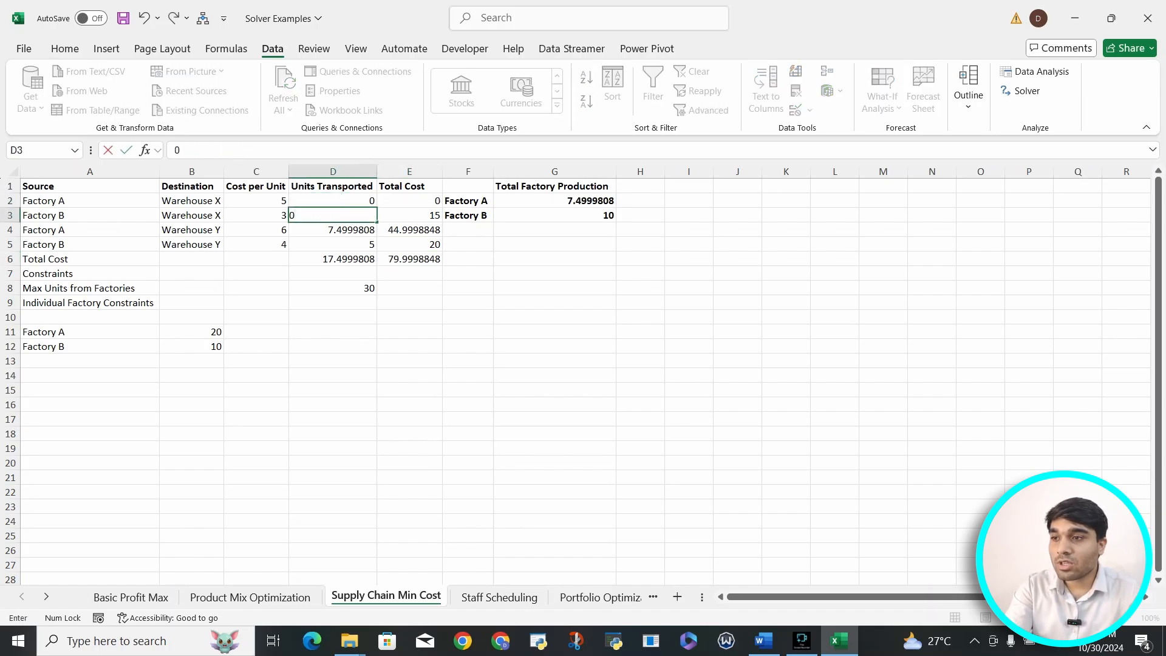
key(Return)
text(0)
key(Return)
text(0)
key(Return)
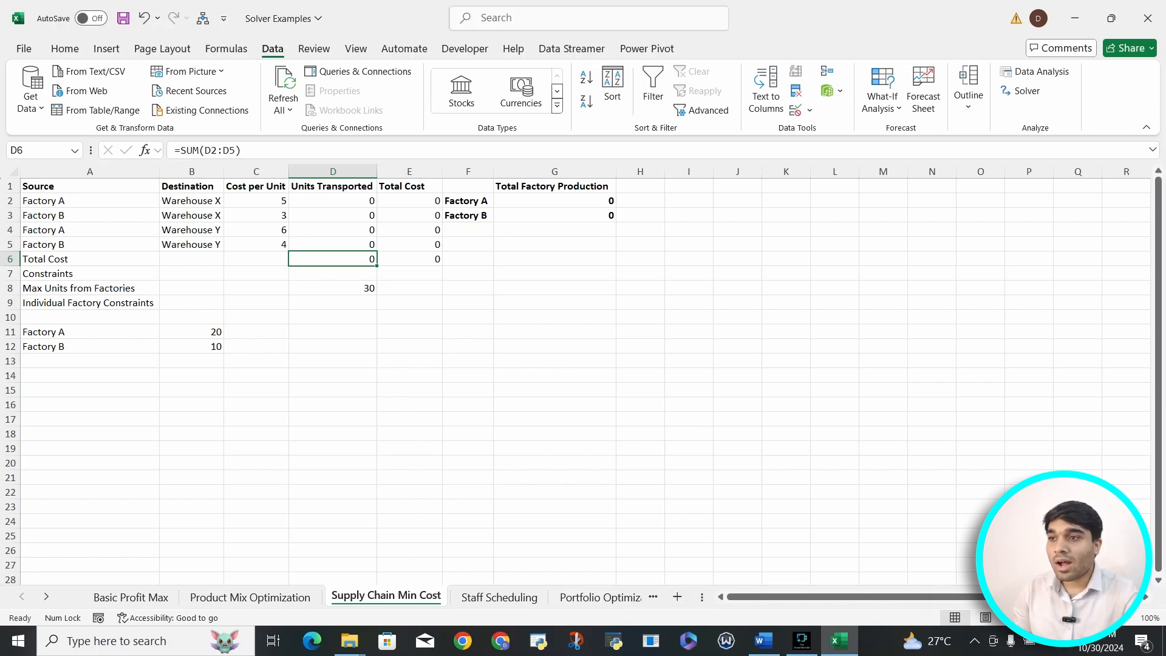
Step: Check the route cost formulas in E2:E5 and the overall cost formula in E6 against the units in D2:D5
drag(409, 201, 409, 244)
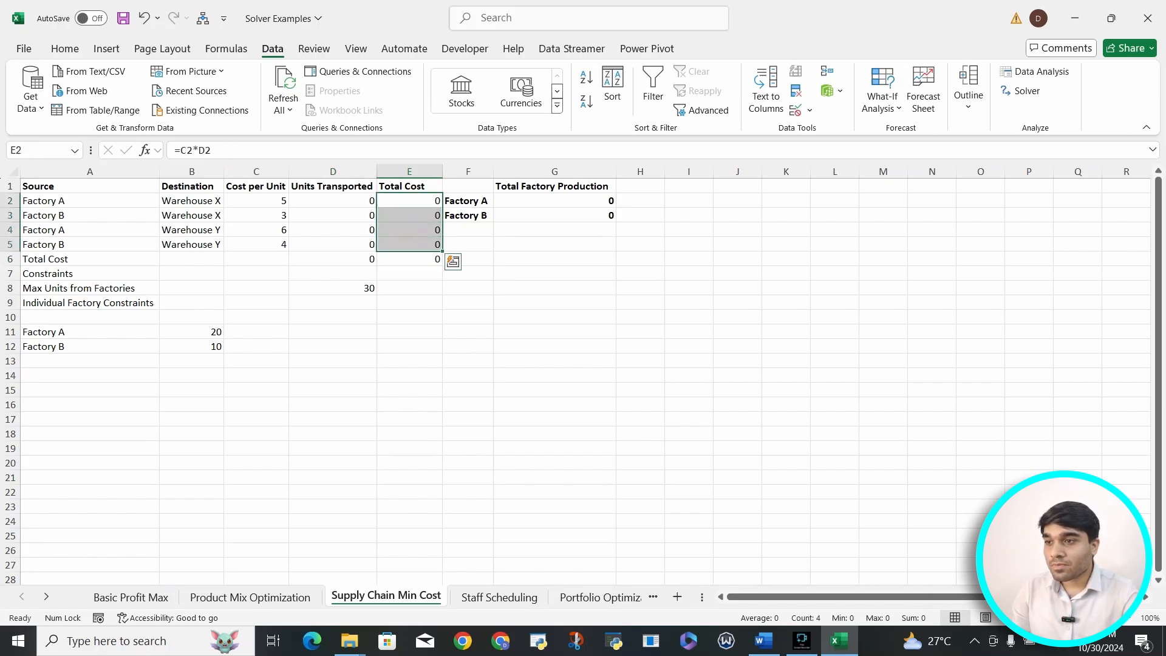
click(409, 259)
drag(333, 244, 332, 201)
click(409, 259)
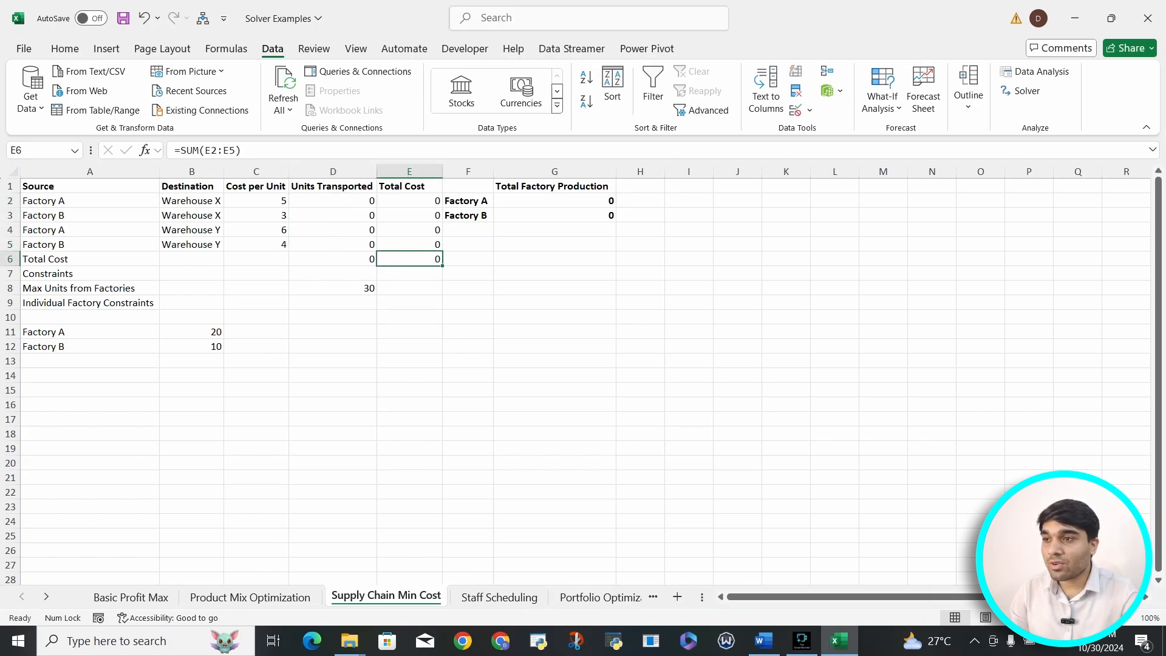
Step: Shorten the row label in A6 to "Total"
click(333, 259)
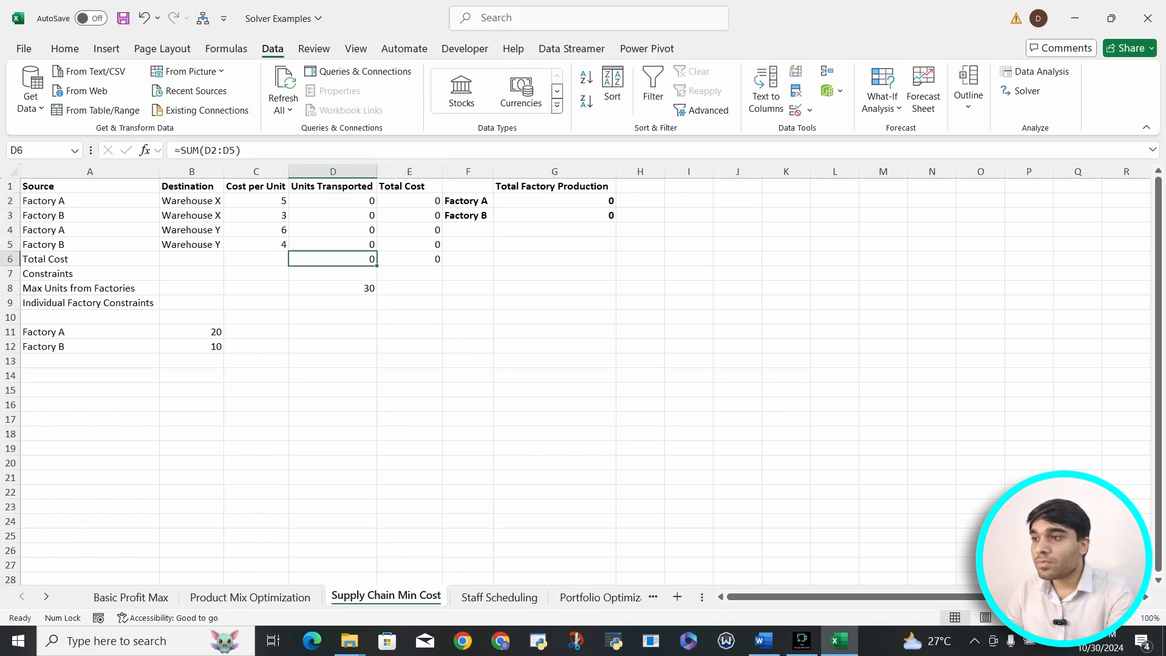
key(Left)
key(Left)
key(Left)
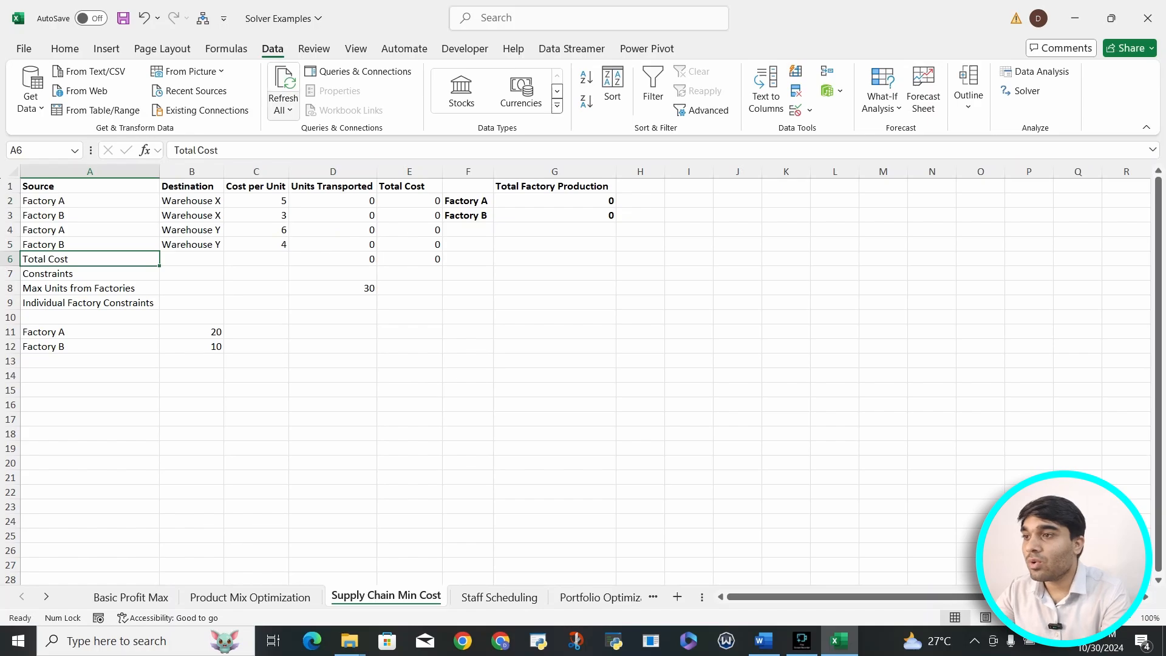
key(F2)
key(BackSpace)
key(BackSpace)
key(BackSpace)
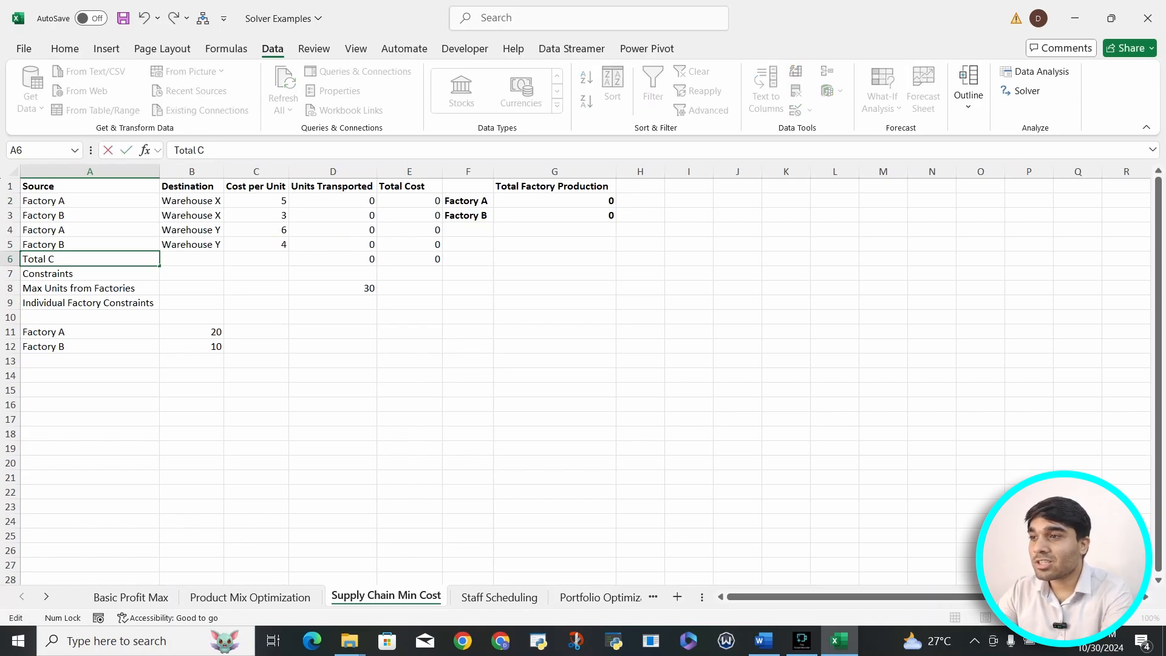
key(BackSpace)
key(BackSpace)
key(Return)
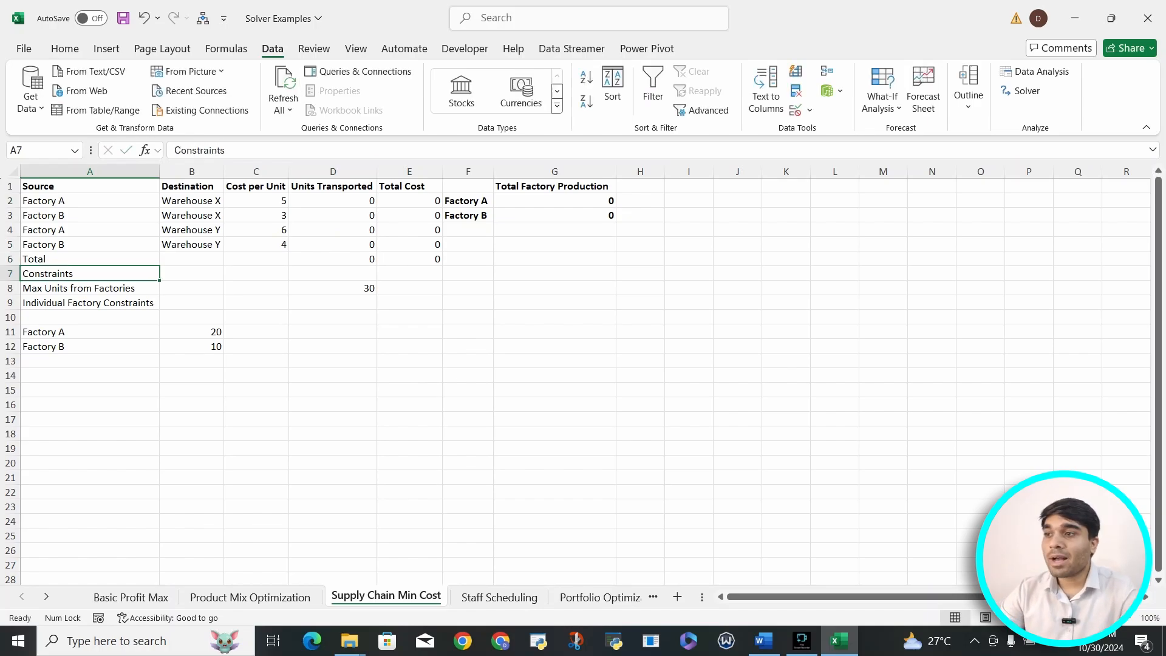
Step: Examine the maximum units constraint in D8 and the factory limits in B11:B12, relating them to Factory A's two routes
key(Down)
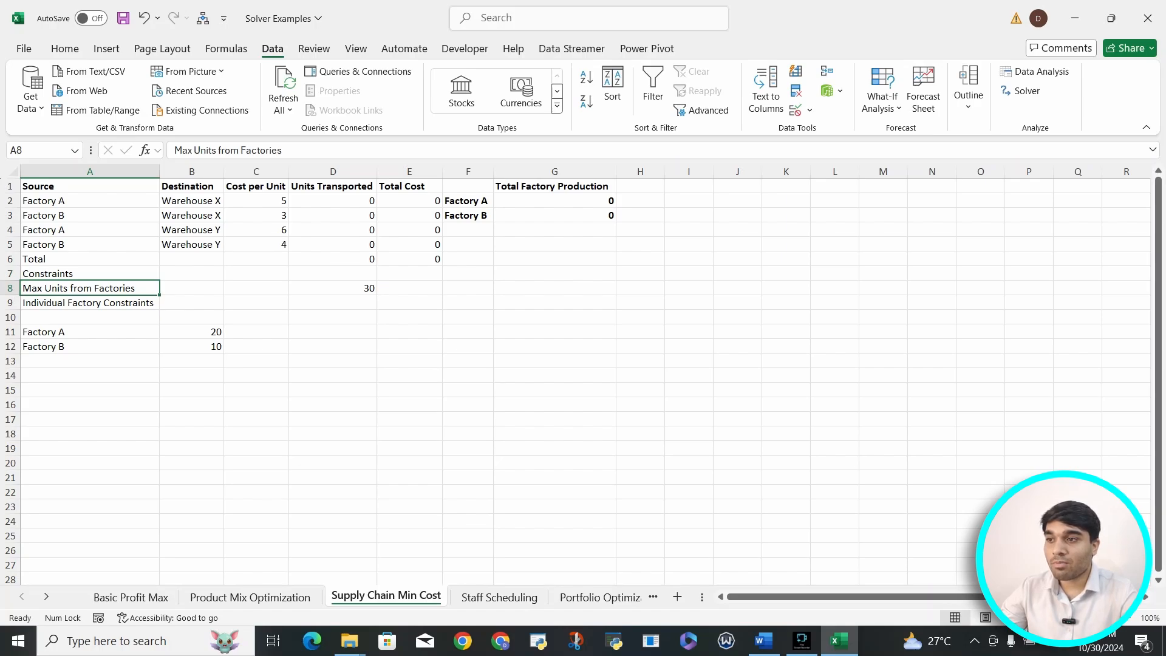
key(ctrl+Right)
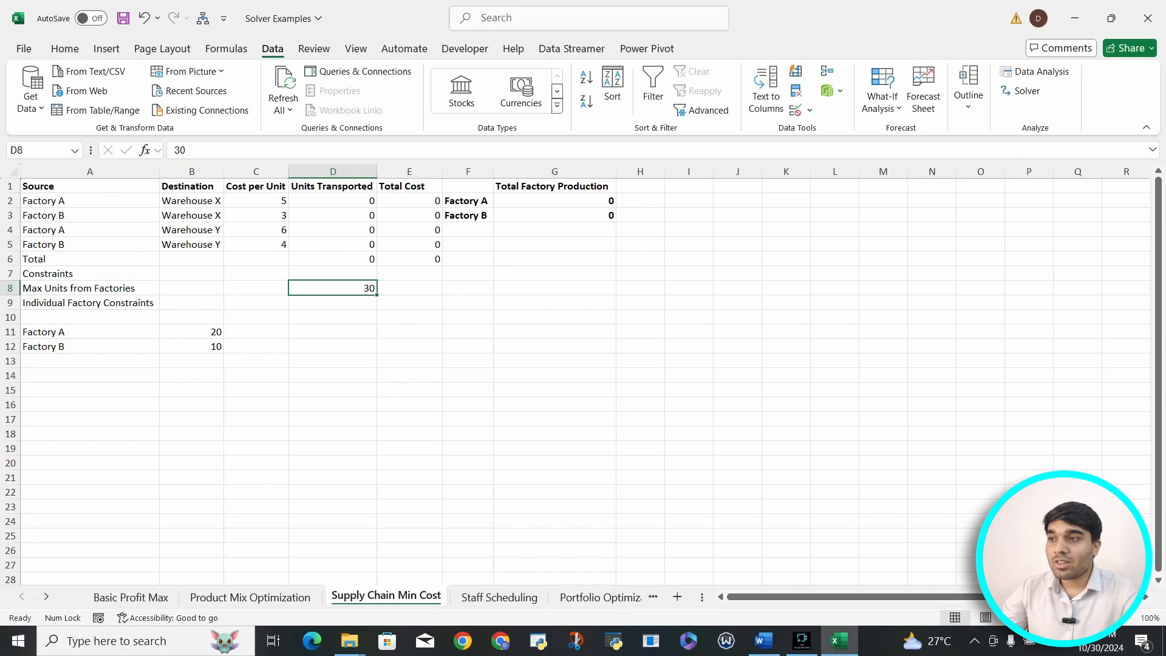
click(191, 332)
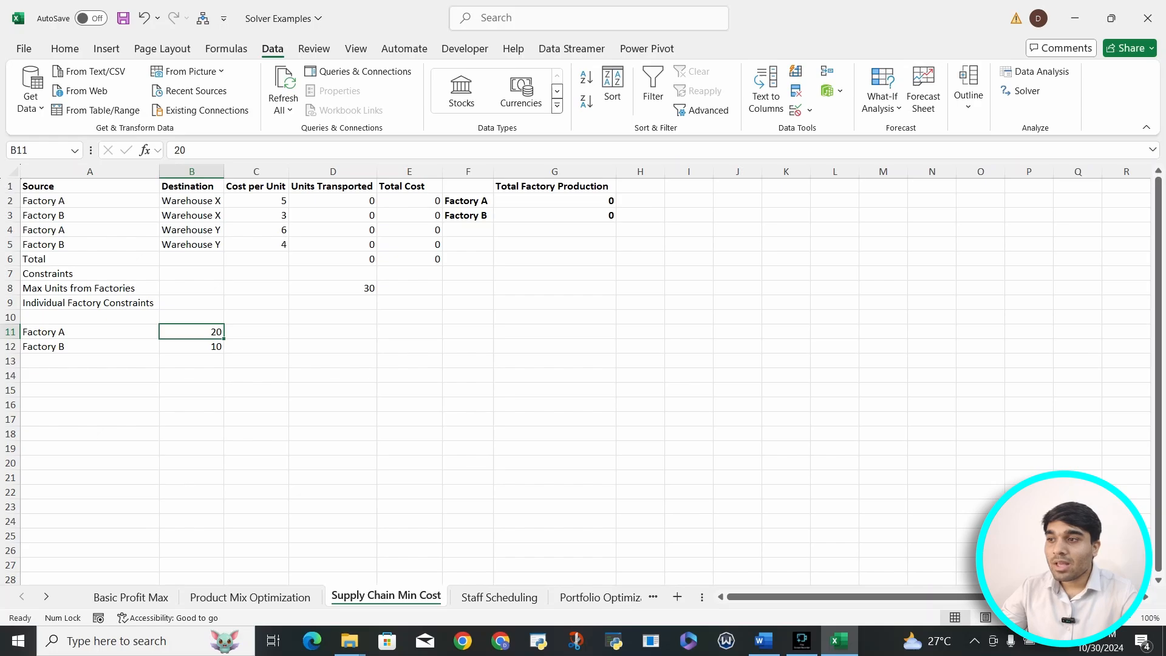
click(191, 346)
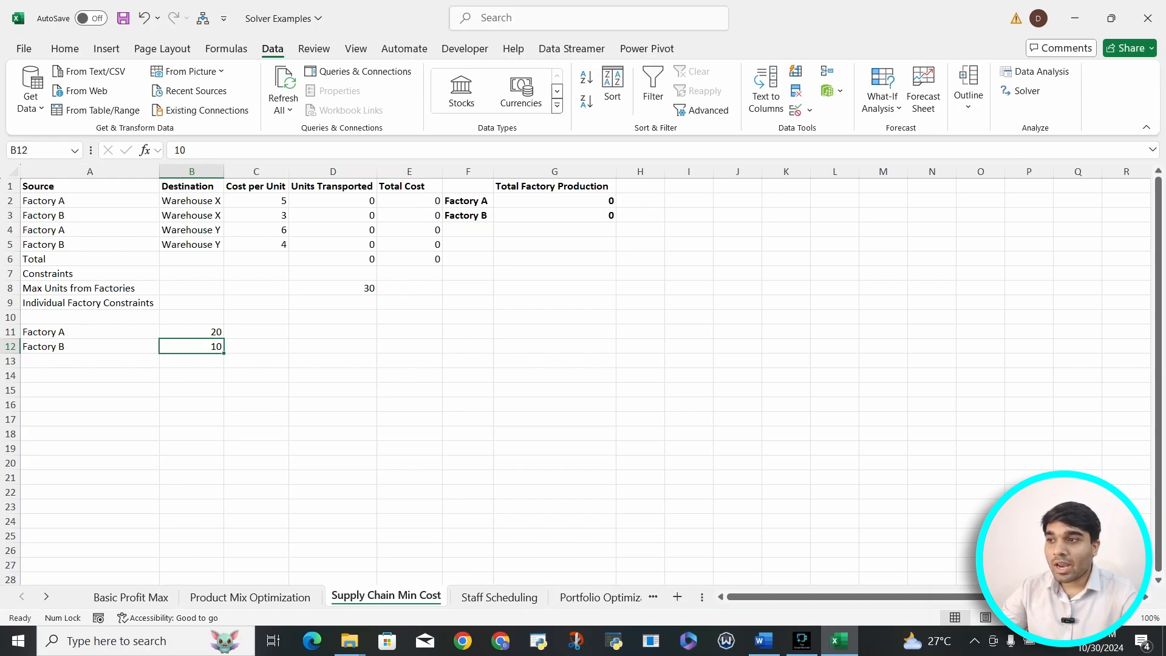
click(89, 201)
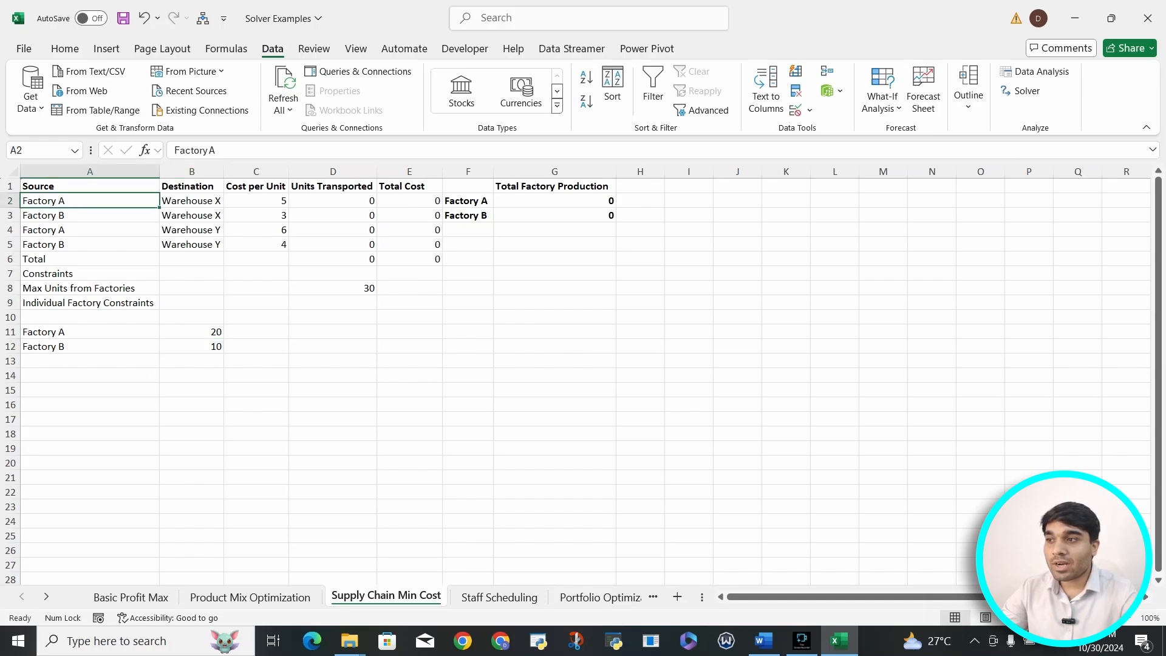
click(90, 230)
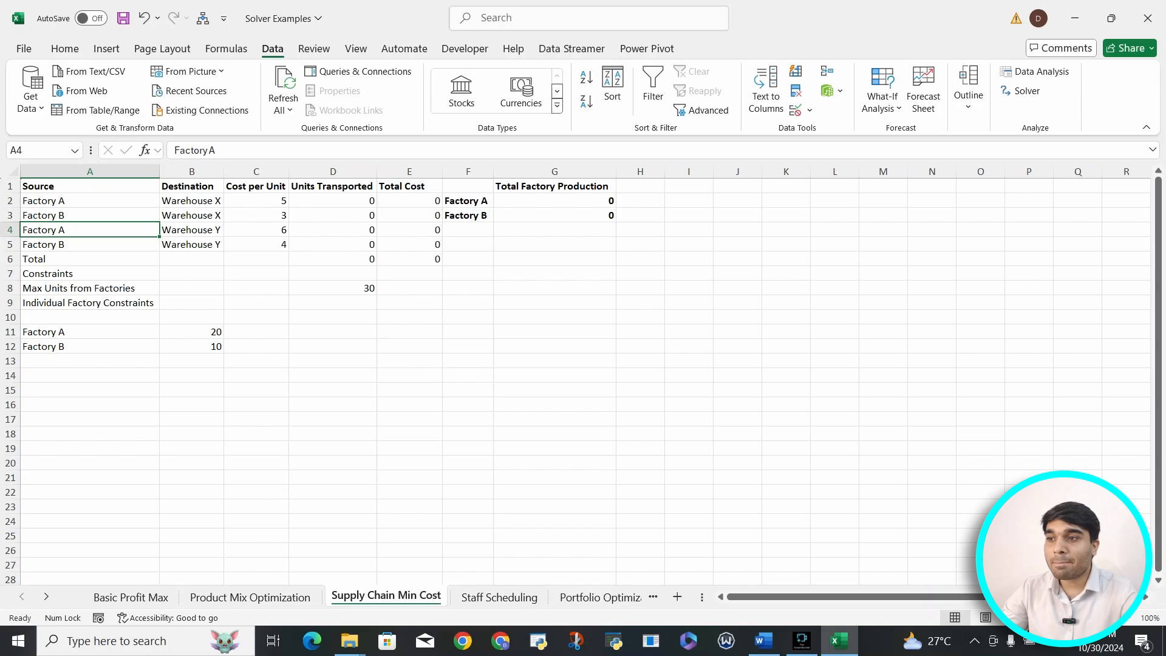
click(191, 346)
click(192, 332)
drag(89, 201, 191, 201)
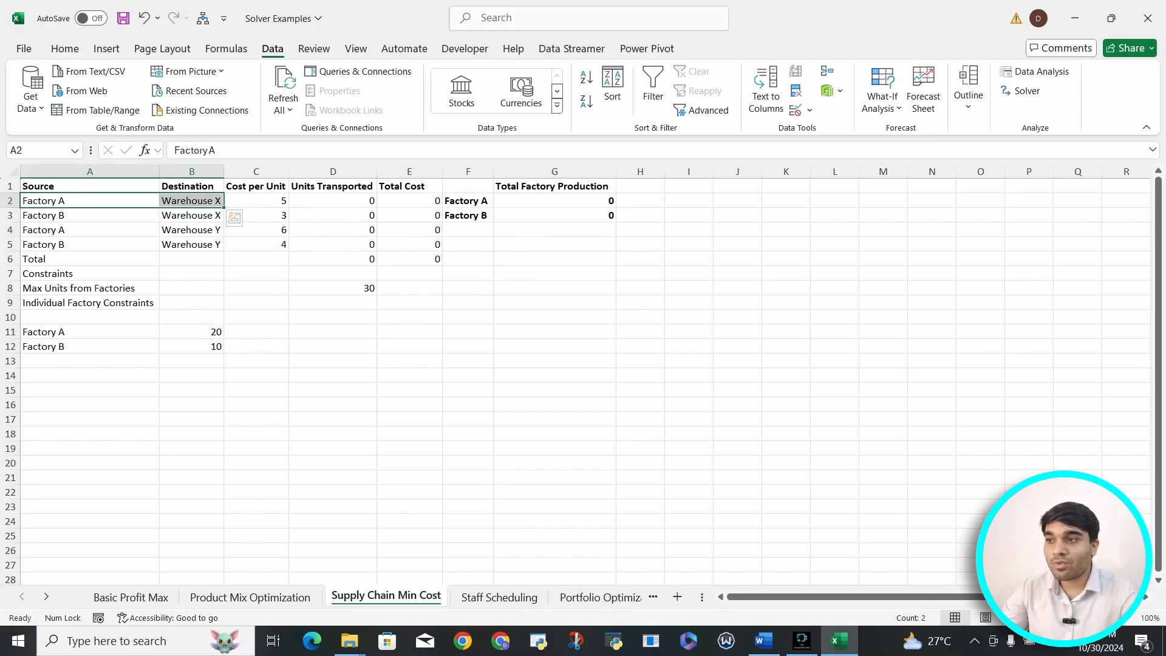
drag(89, 231, 191, 230)
Step: Inspect the cells referenced by Factory A's total production formula in G2, leaving the formula as it is
click(555, 201)
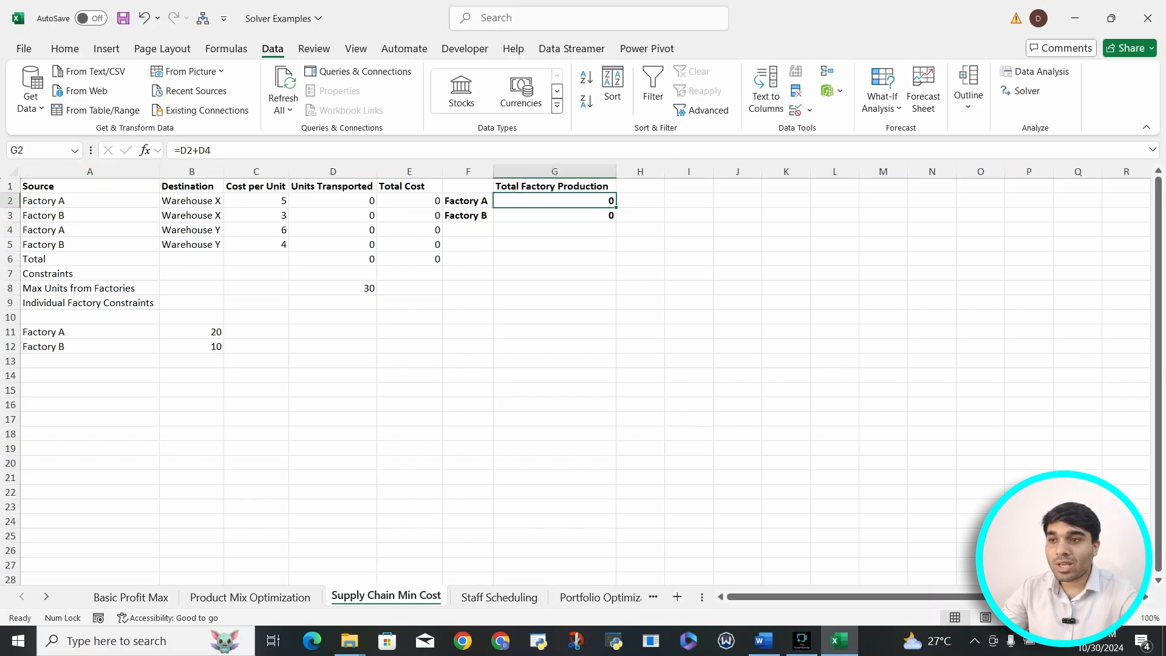
key(F2)
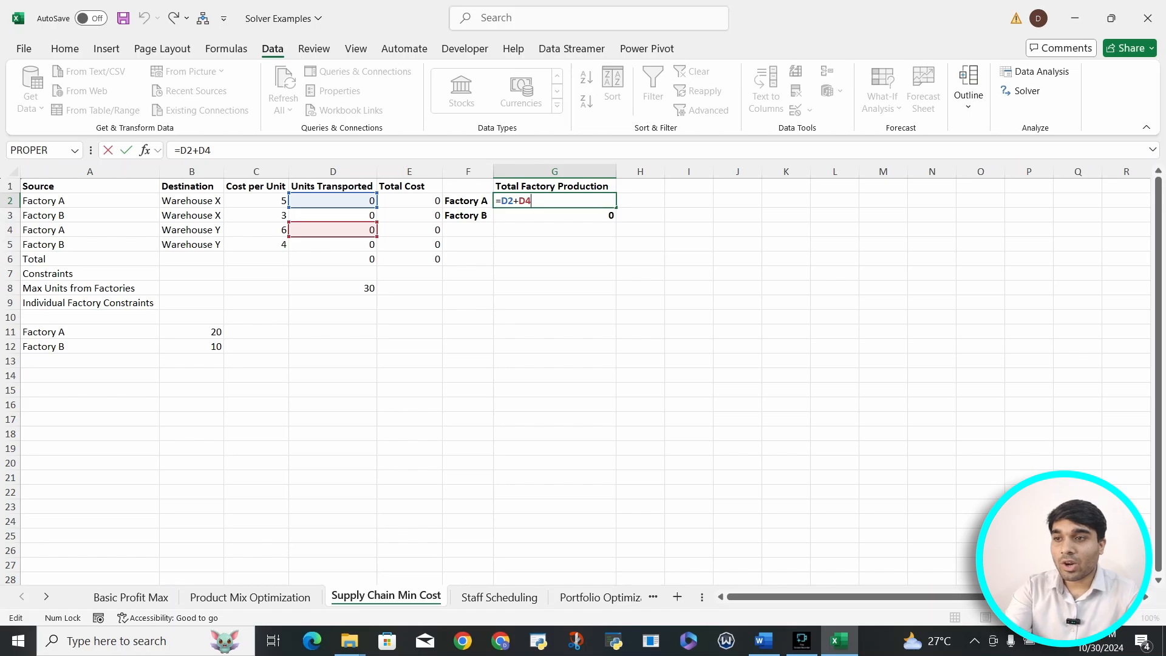
key(Return)
Step: Insert a blank column before column F to separate the cost table from the factory production table
right_click(468, 171)
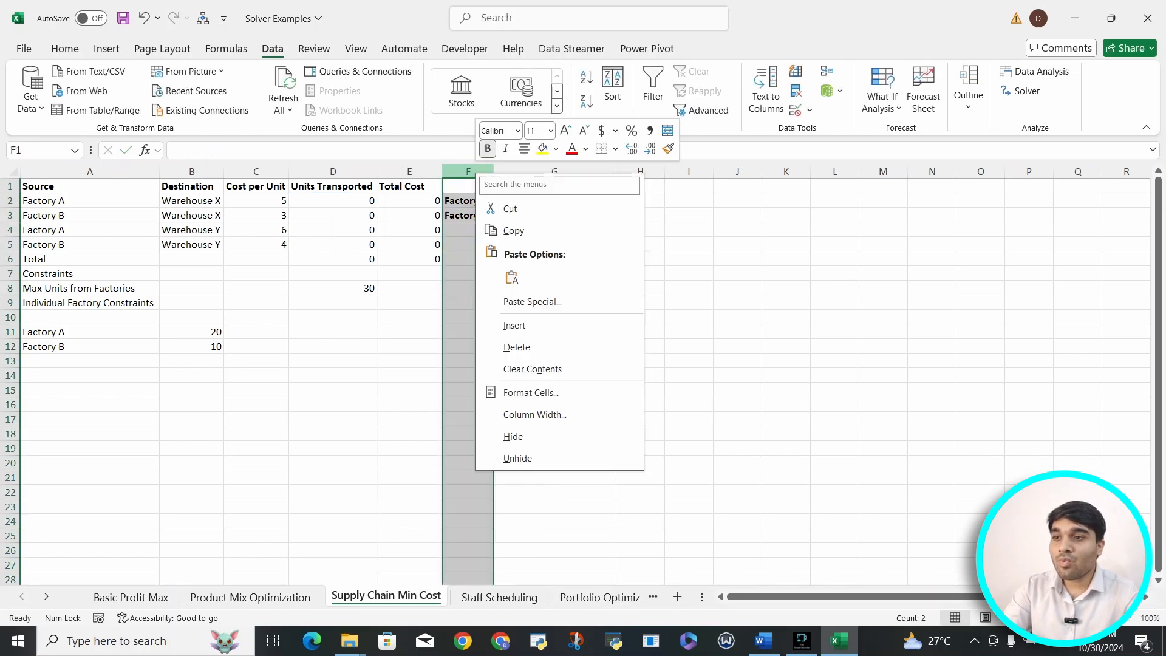
click(514, 326)
click(474, 187)
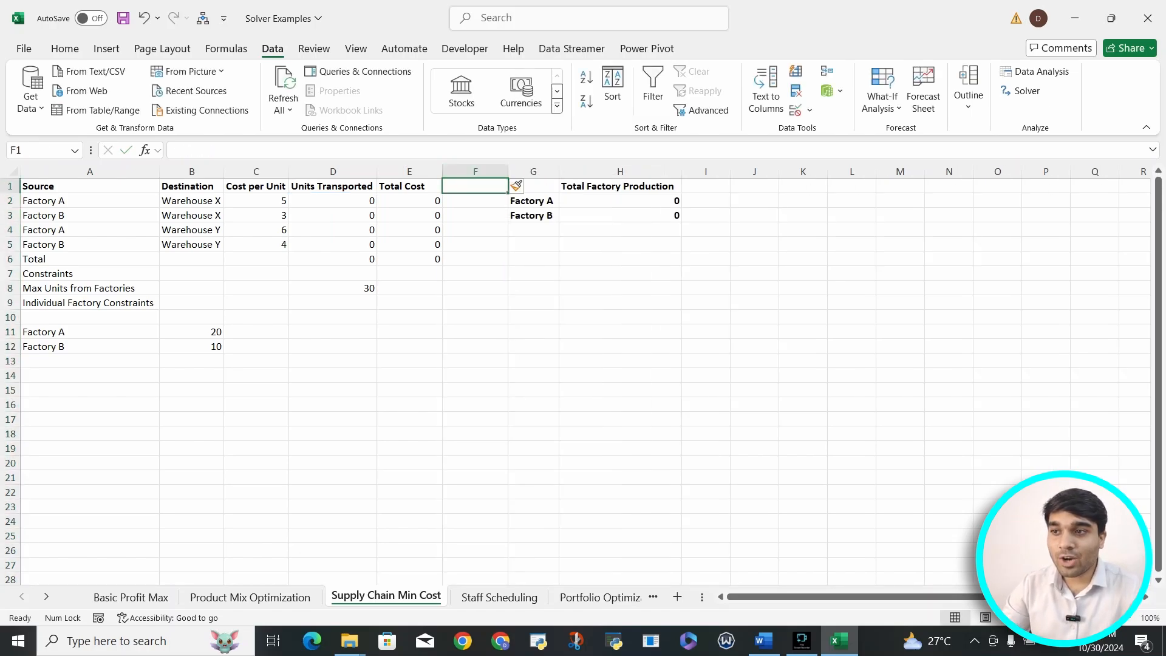
Step: Compare the factory production formulas in H2:H3 with the individual factory limits in B11:B12
click(619, 201)
drag(619, 201, 619, 216)
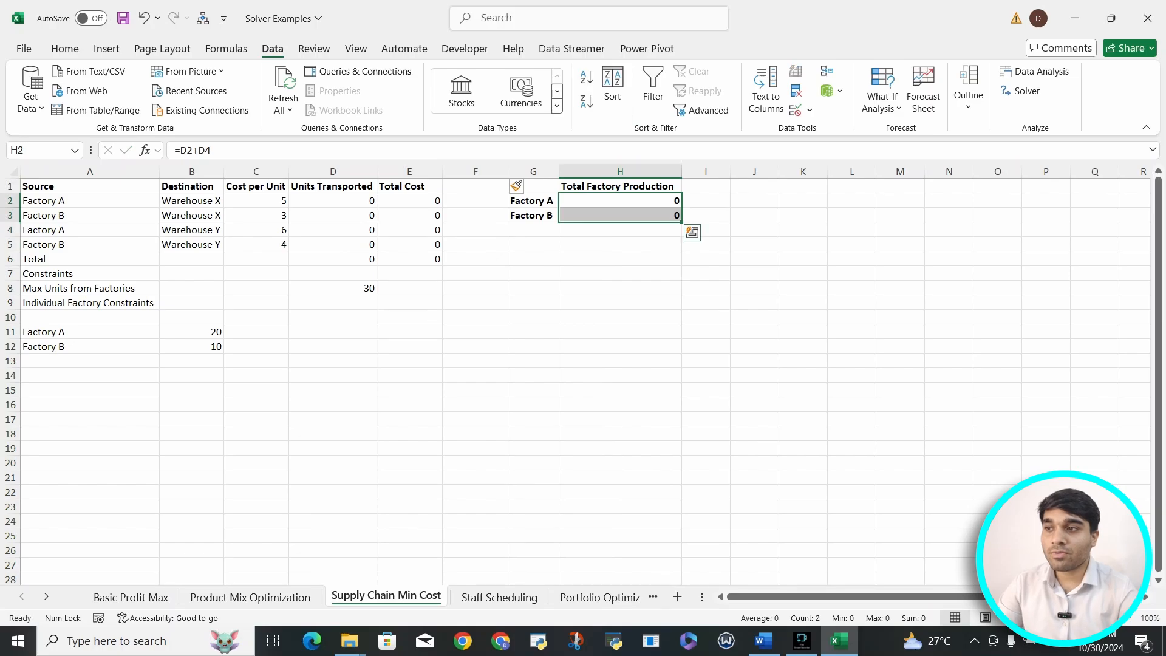
click(619, 201)
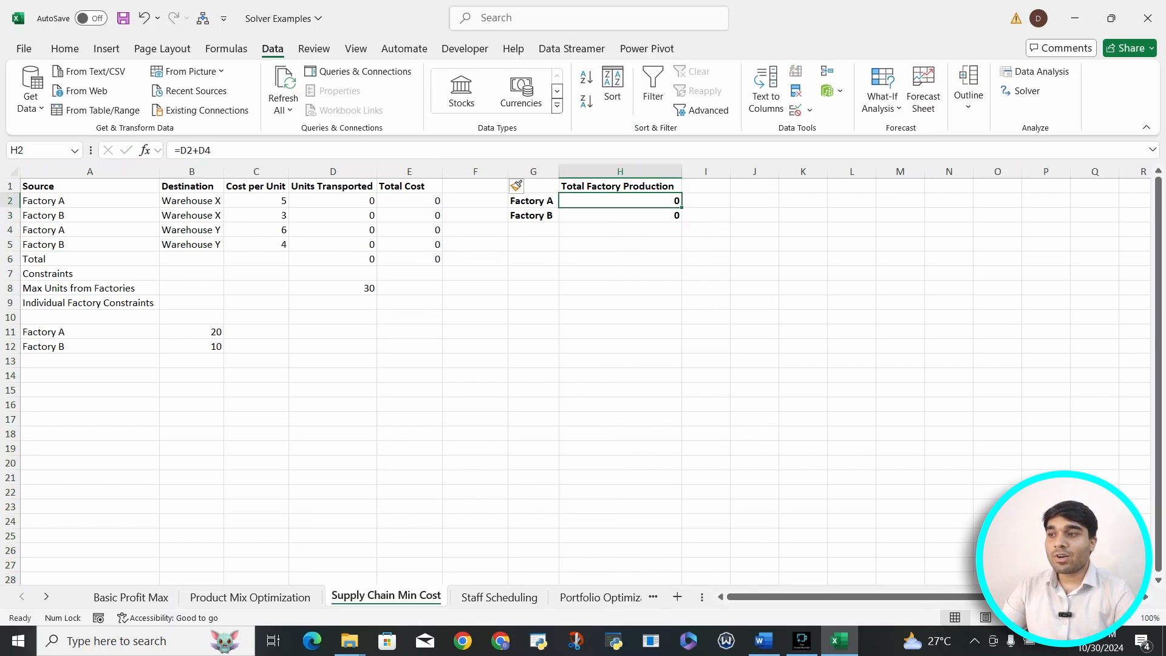
click(191, 332)
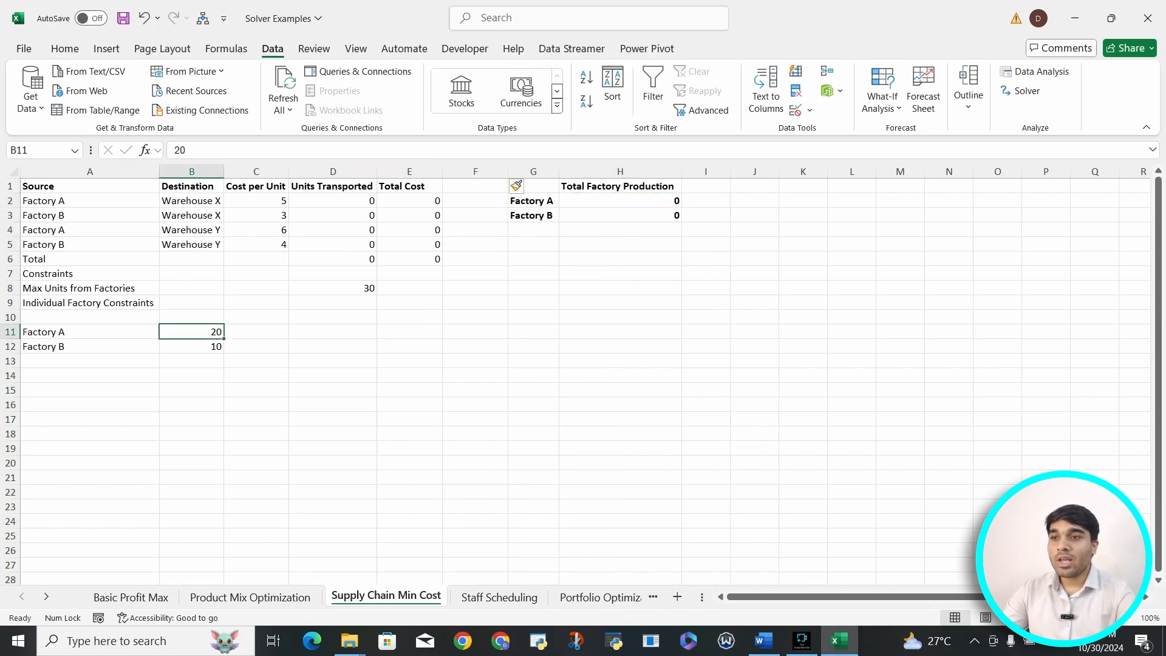
click(619, 216)
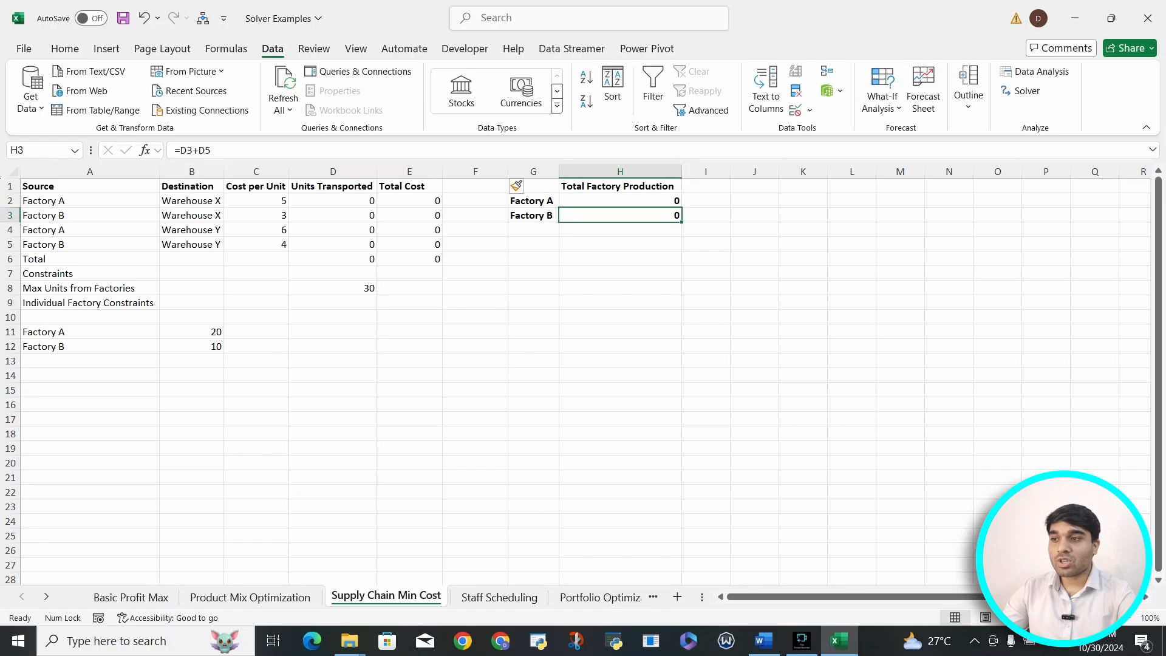
click(191, 346)
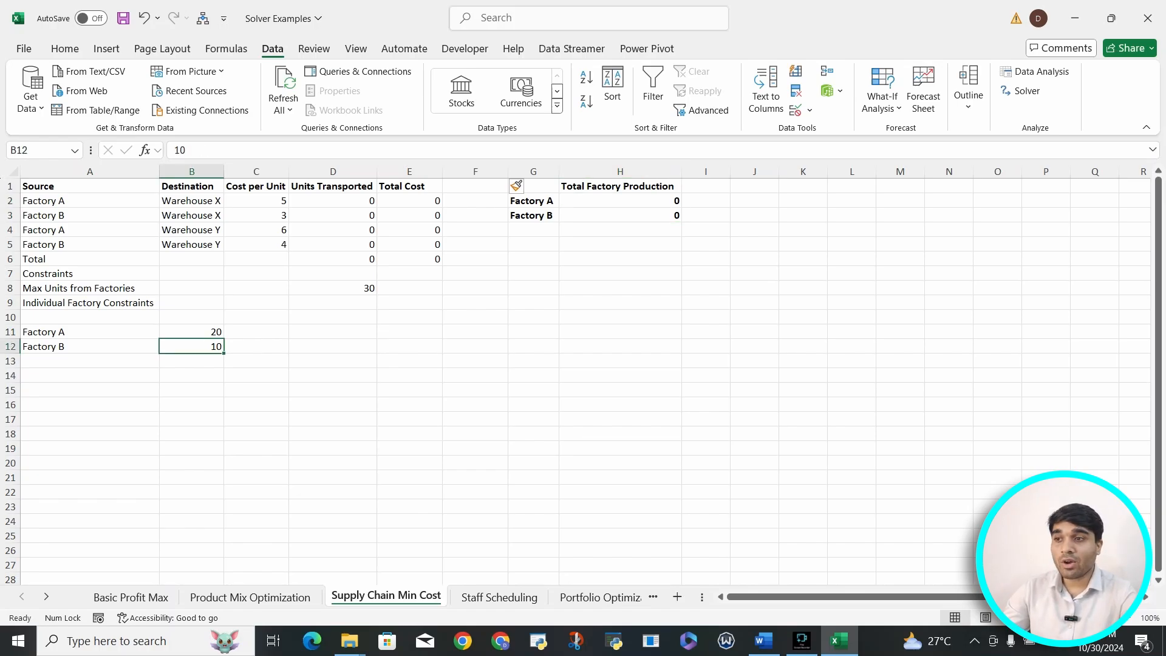
Step: Review the units transported in D2:D5, their total in D6, and the factory totals in H2:H3 against the limits in D8 and B11:B12
click(620, 201)
drag(90, 201, 90, 245)
click(620, 201)
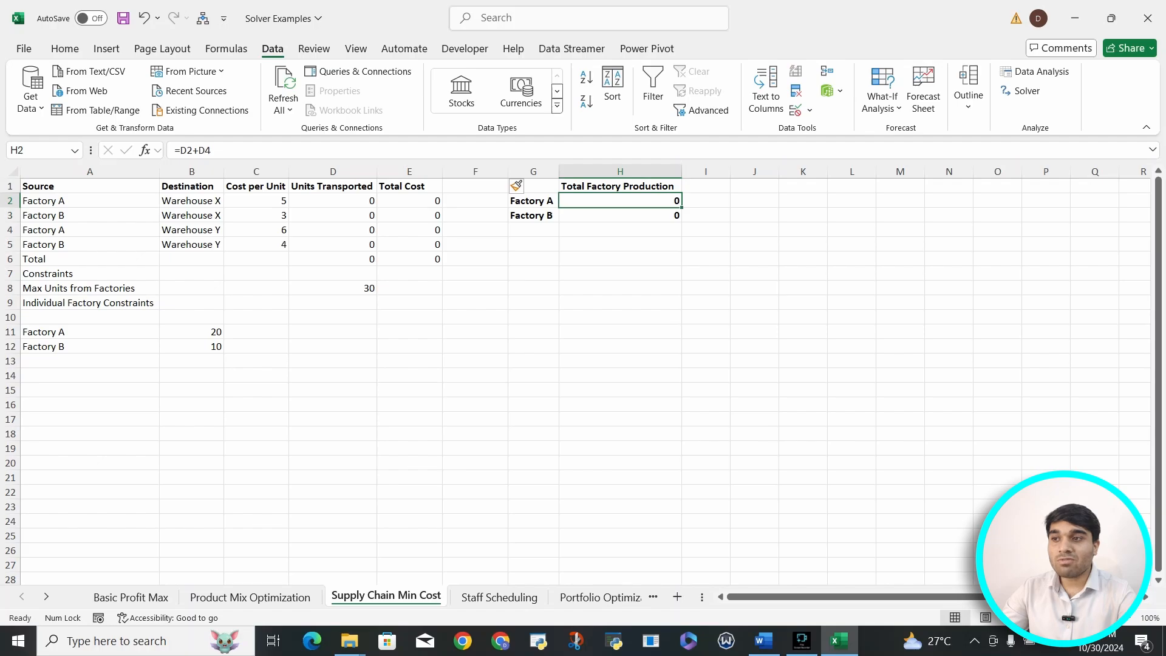
drag(332, 201, 333, 245)
click(332, 201)
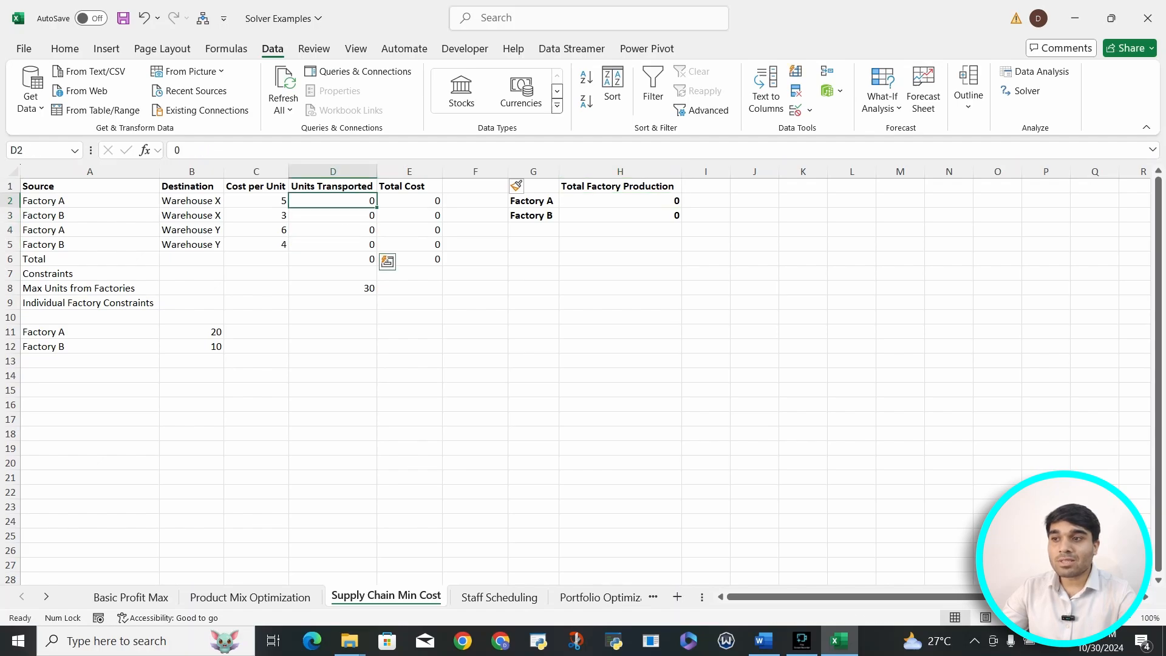
drag(333, 201, 333, 246)
click(333, 260)
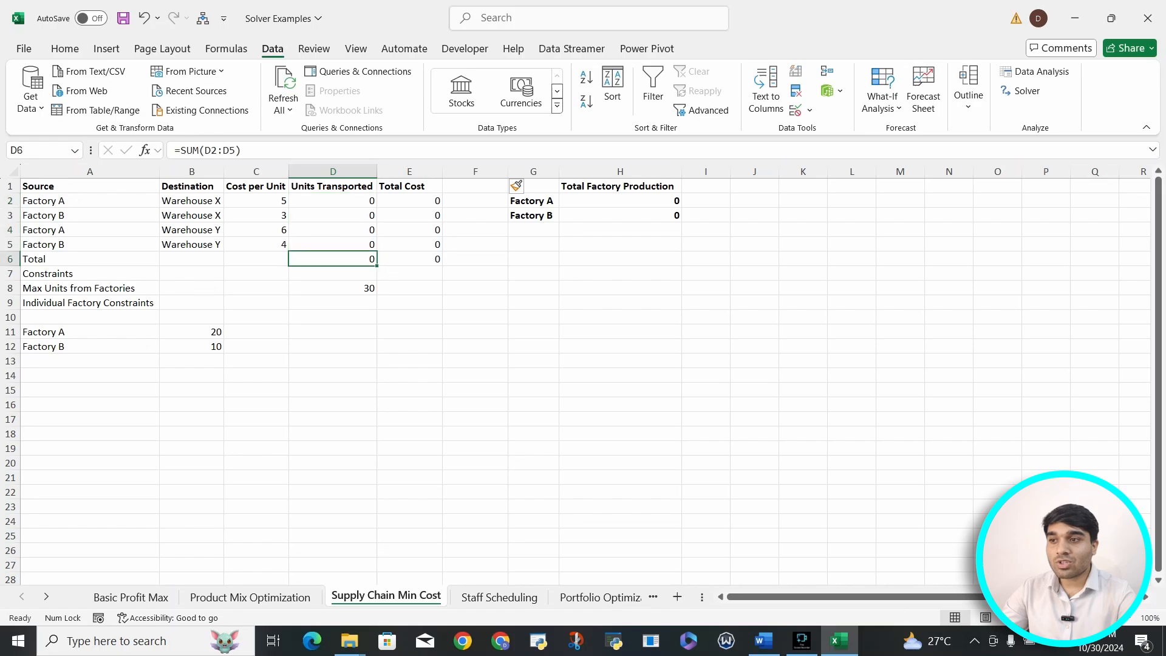
click(333, 289)
drag(620, 201, 620, 215)
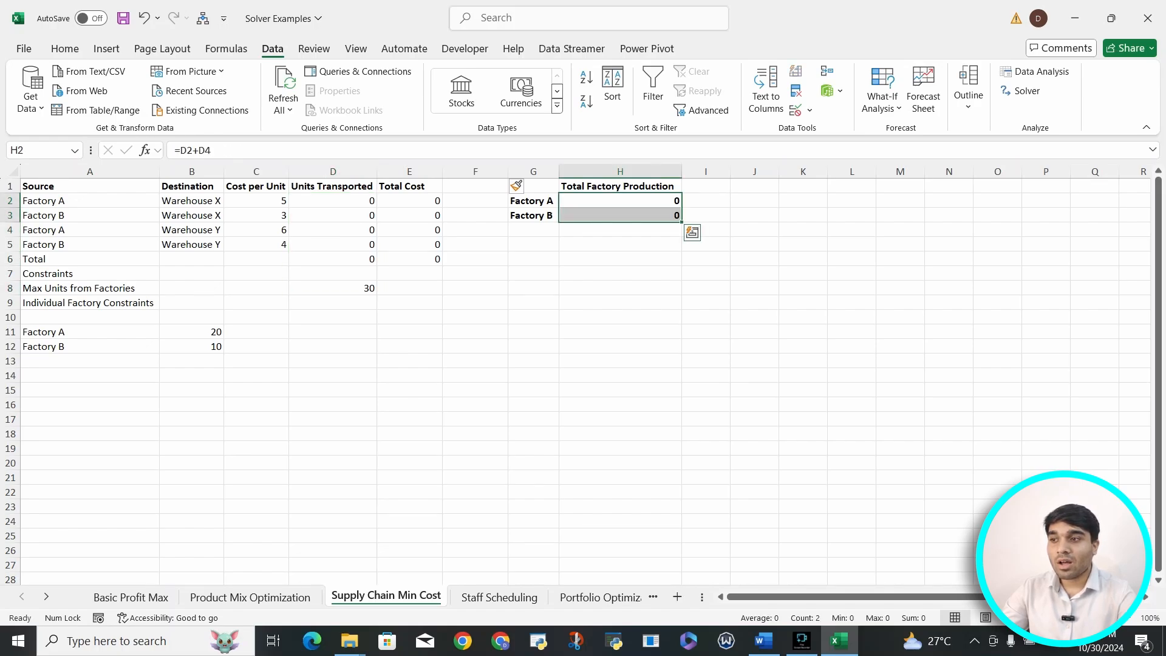
drag(192, 332, 191, 346)
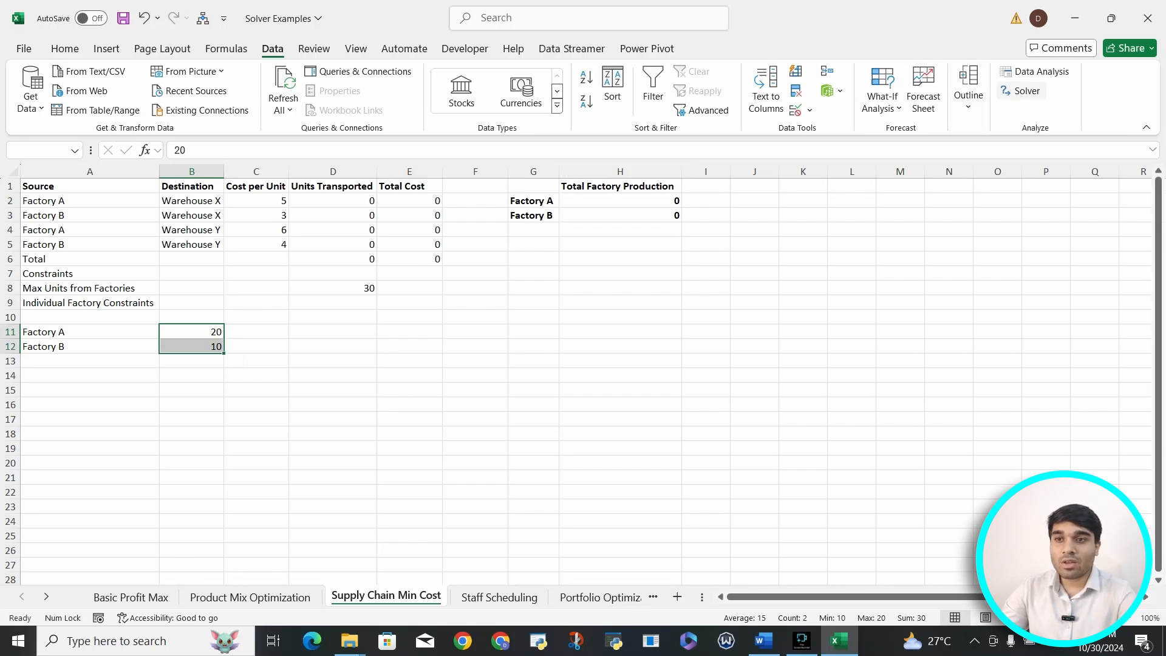
Step: Open Solver and delete the three existing constraints on D6, H2 and H3
click(1023, 90)
click(467, 288)
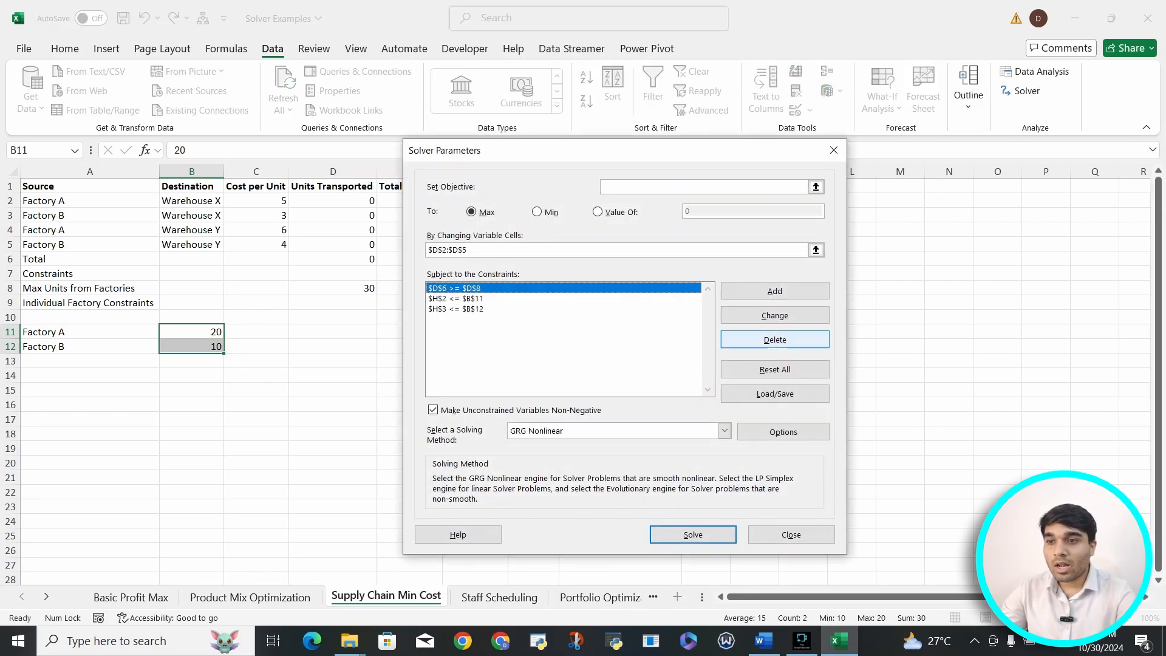
click(774, 340)
click(468, 288)
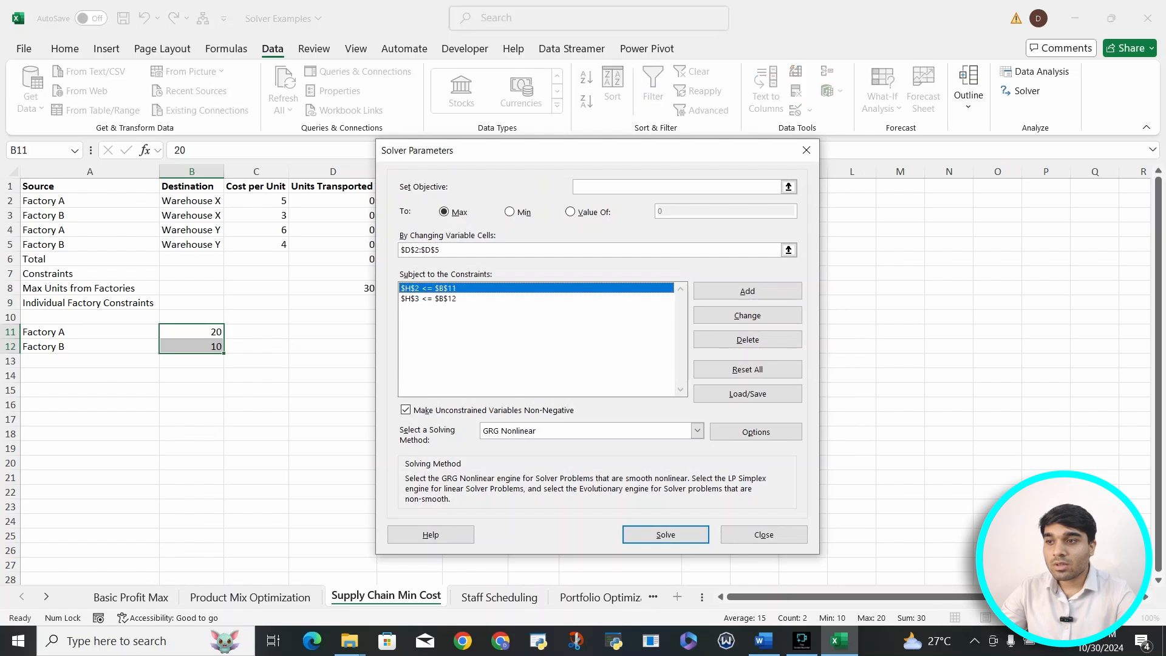
click(747, 340)
click(467, 288)
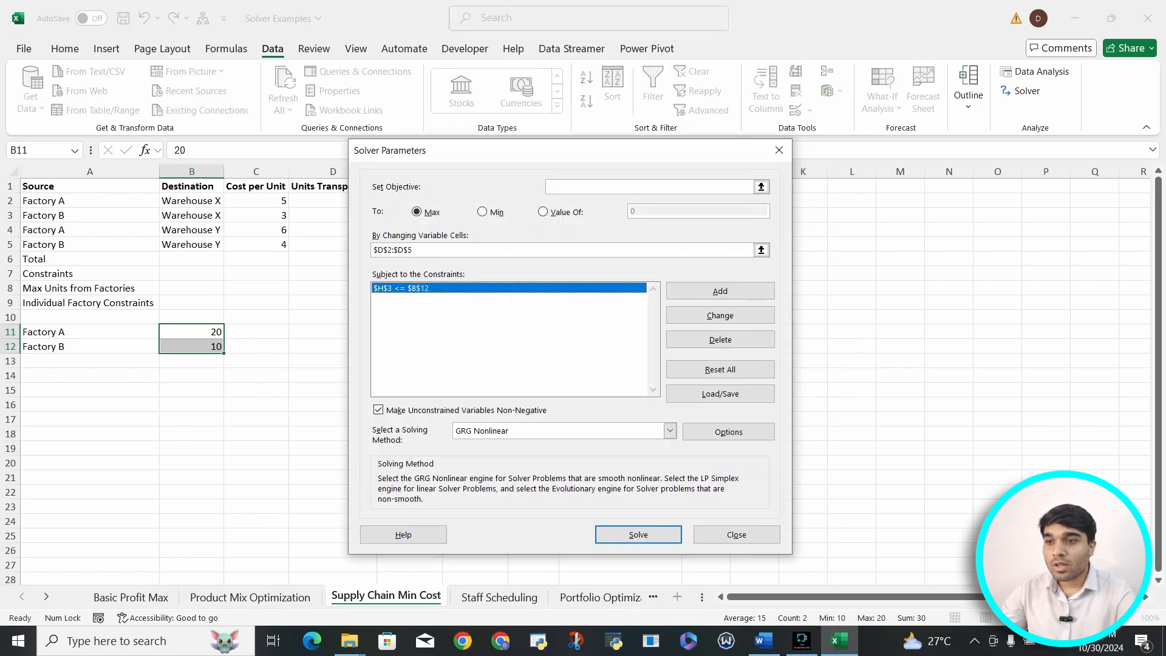
click(747, 340)
Step: Clear the existing range from Solver's changing variable cells
click(389, 250)
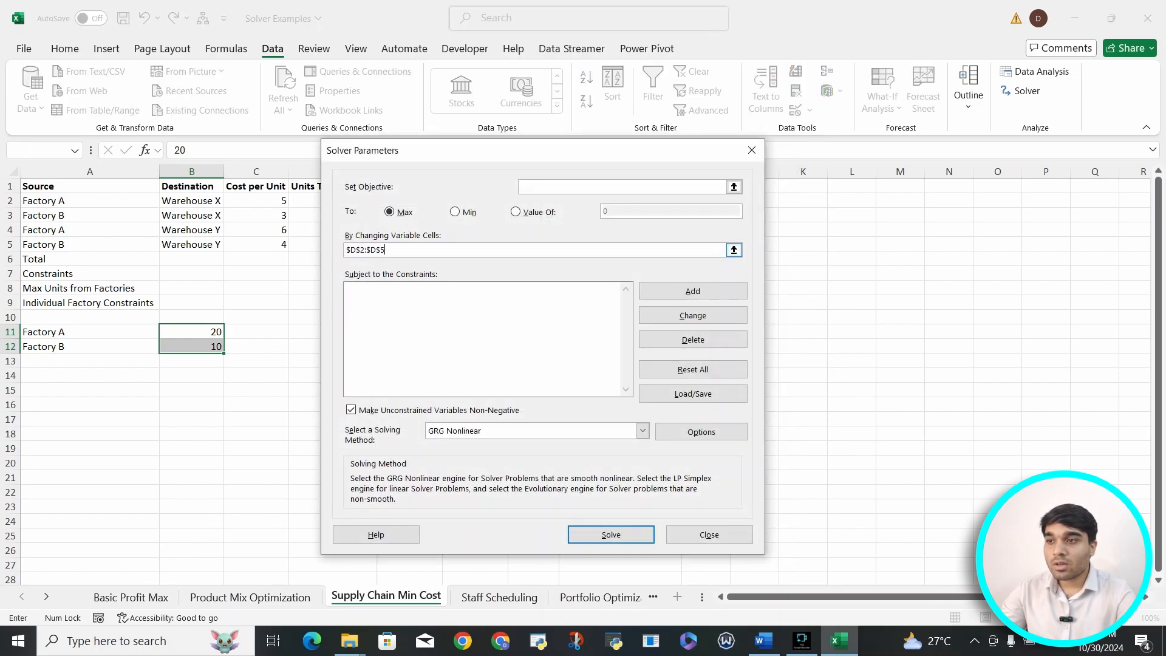
double_click(389, 251)
click(388, 250)
key(BackSpace)
key(BackSpace)
key(BackSpace)
key(BackSpace)
key(BackSpace)
key(BackSpace)
key(BackSpace)
key(BackSpace)
key(BackSpace)
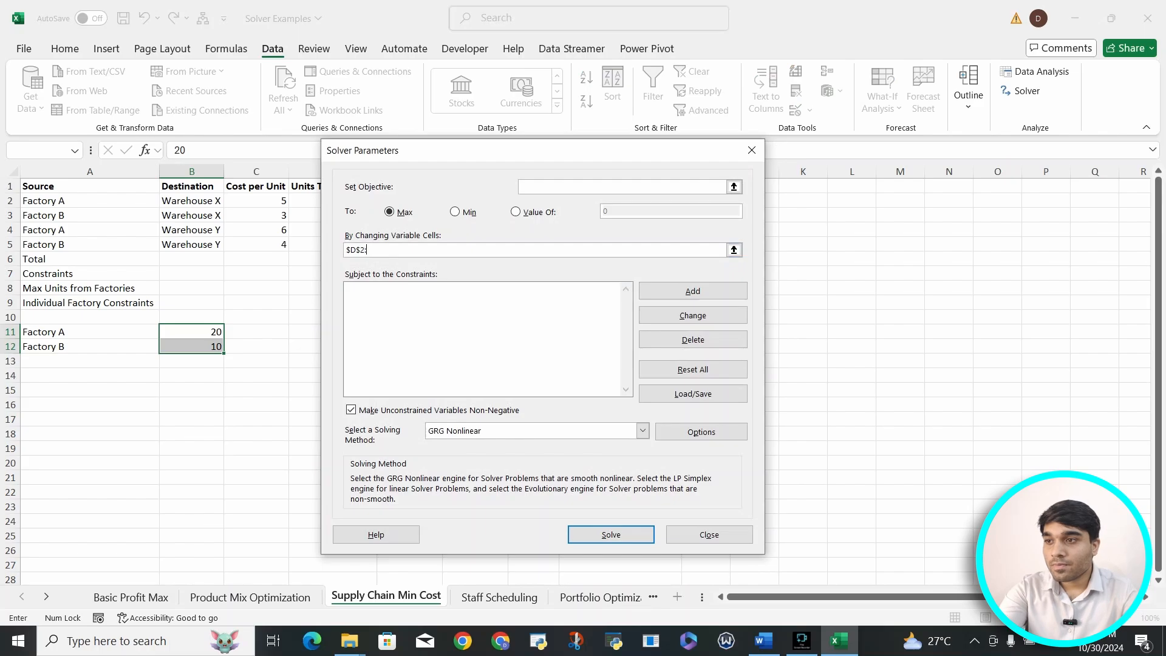
Step: Set Solver to minimize the total cost in E6 by changing the units transported in D2:D5
drag(513, 160, 828, 159)
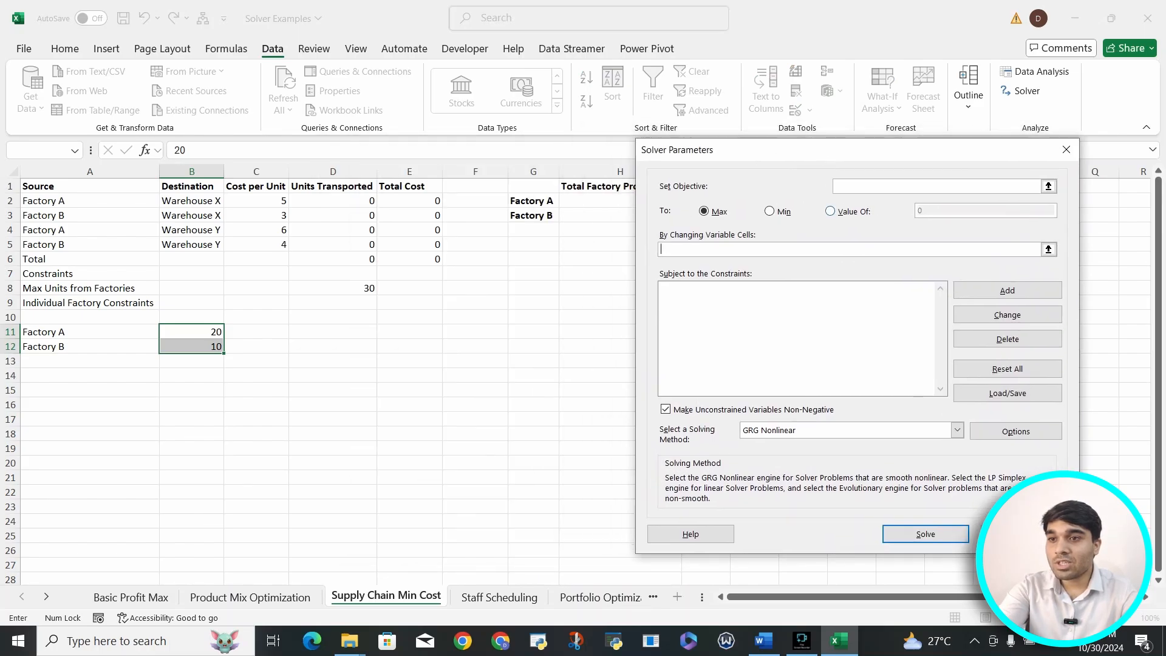
click(771, 211)
click(899, 186)
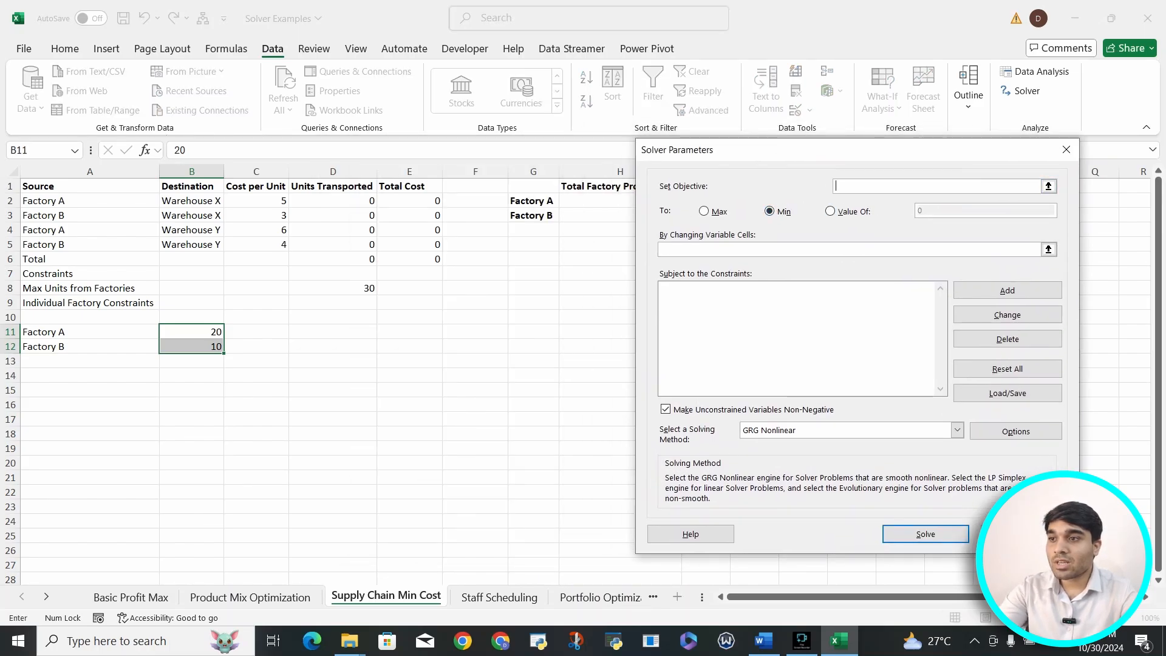
click(409, 259)
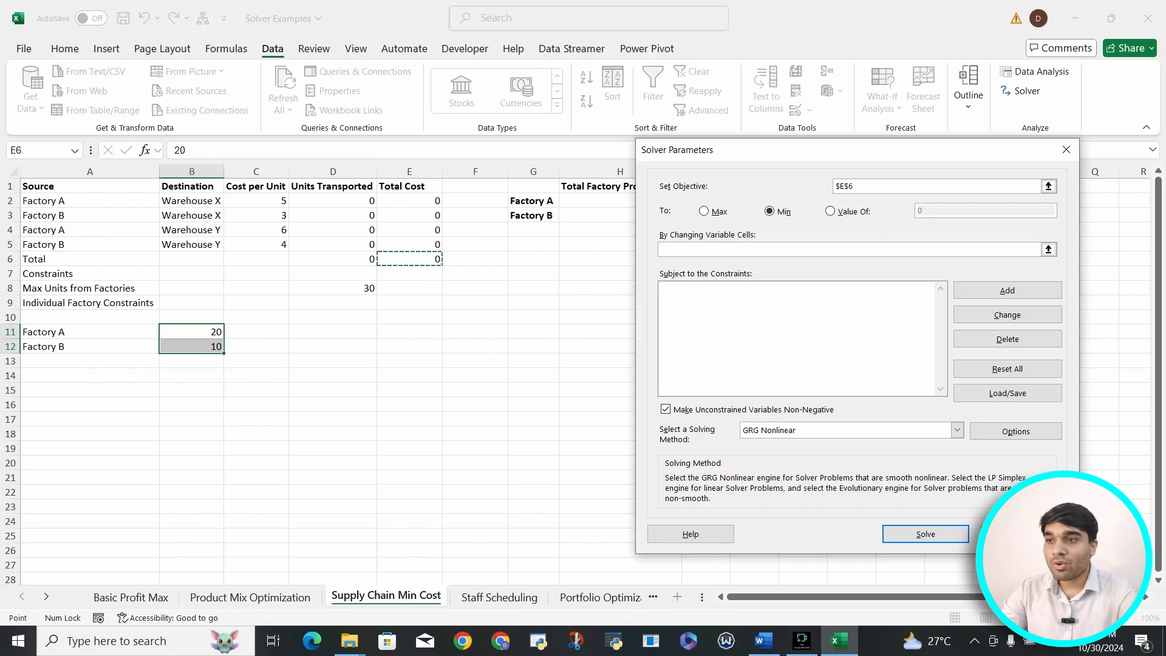
click(850, 249)
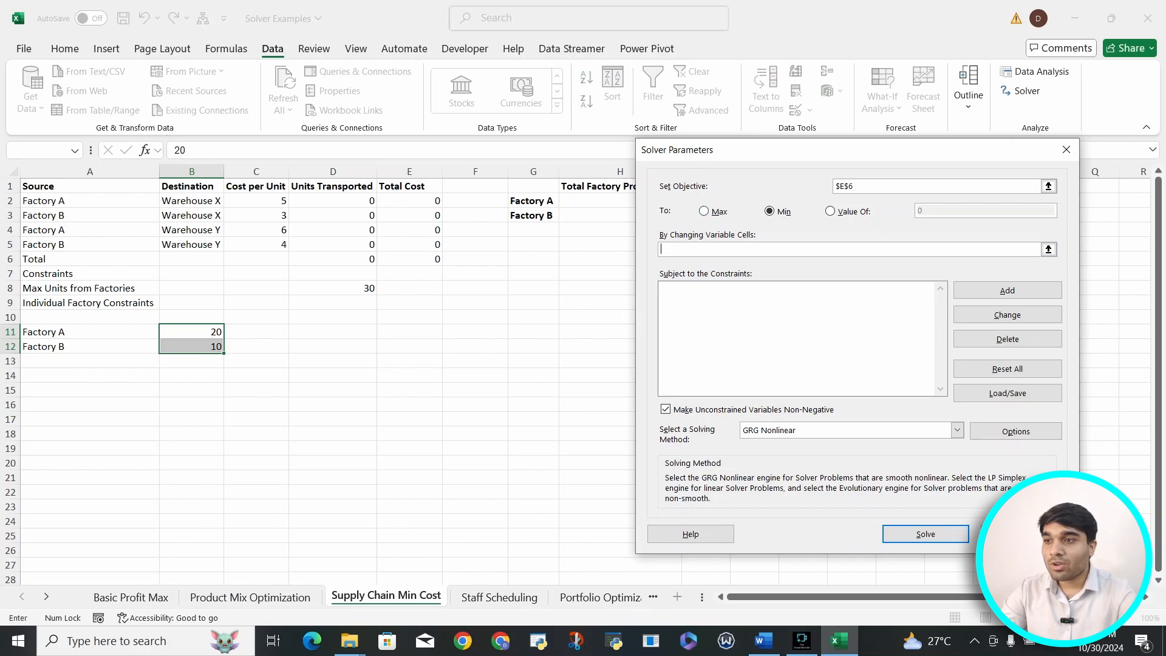
drag(353, 201, 364, 243)
click(352, 201)
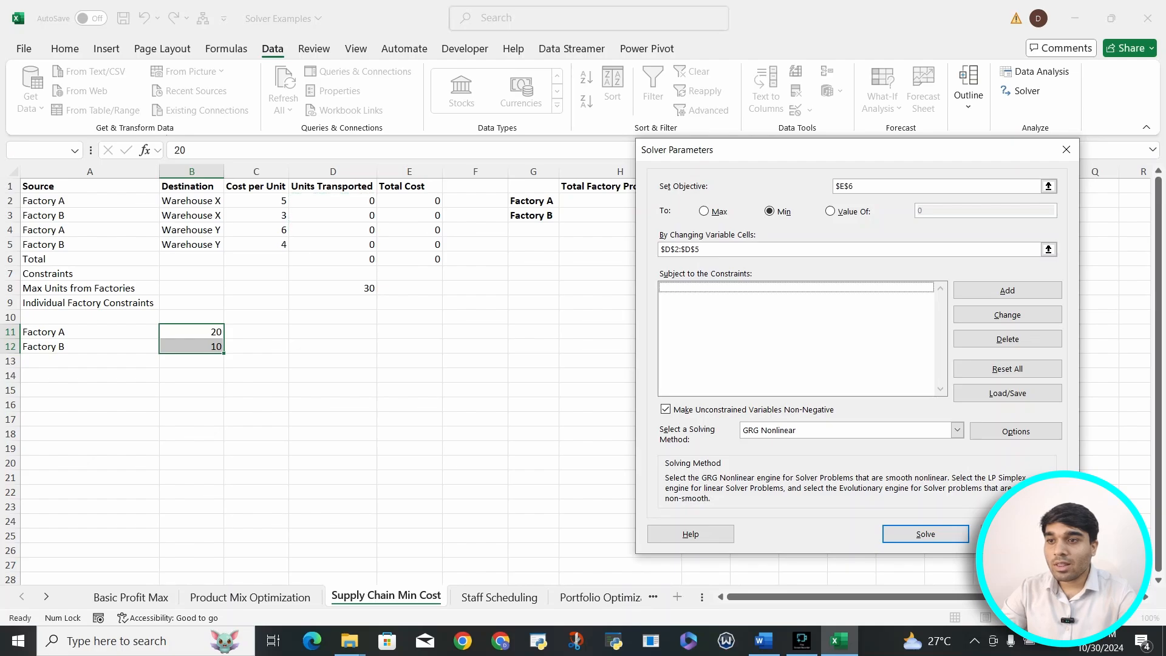
Step: Add a constraint that Factory A's total production in H2 is <= its limit in B11
click(1007, 290)
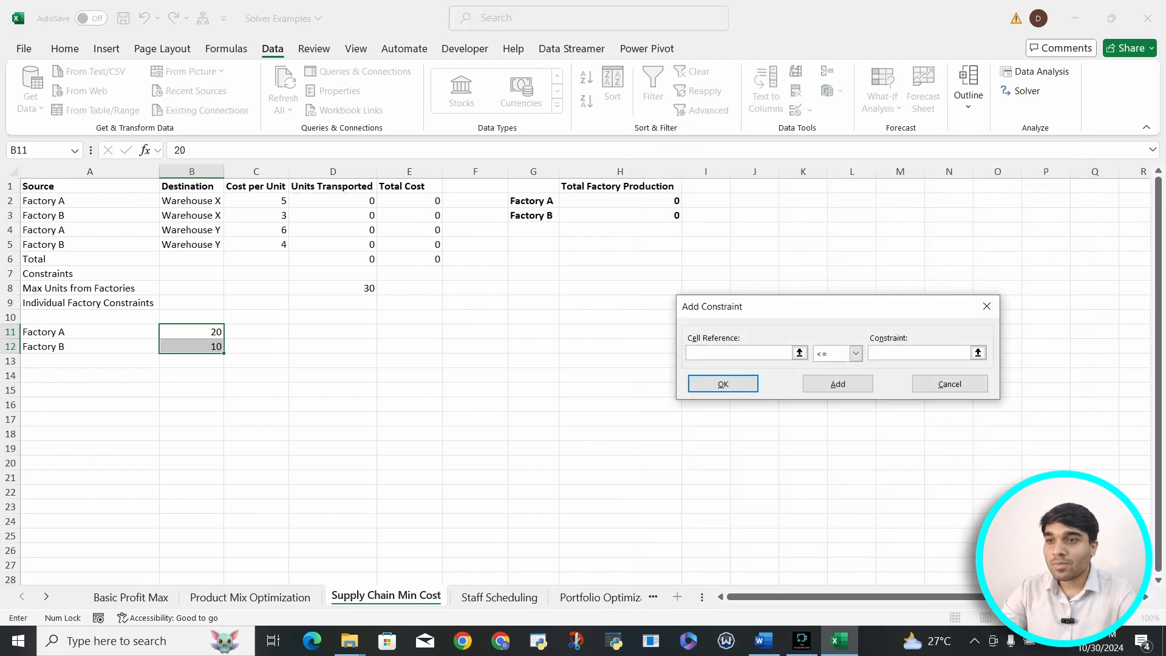
click(631, 201)
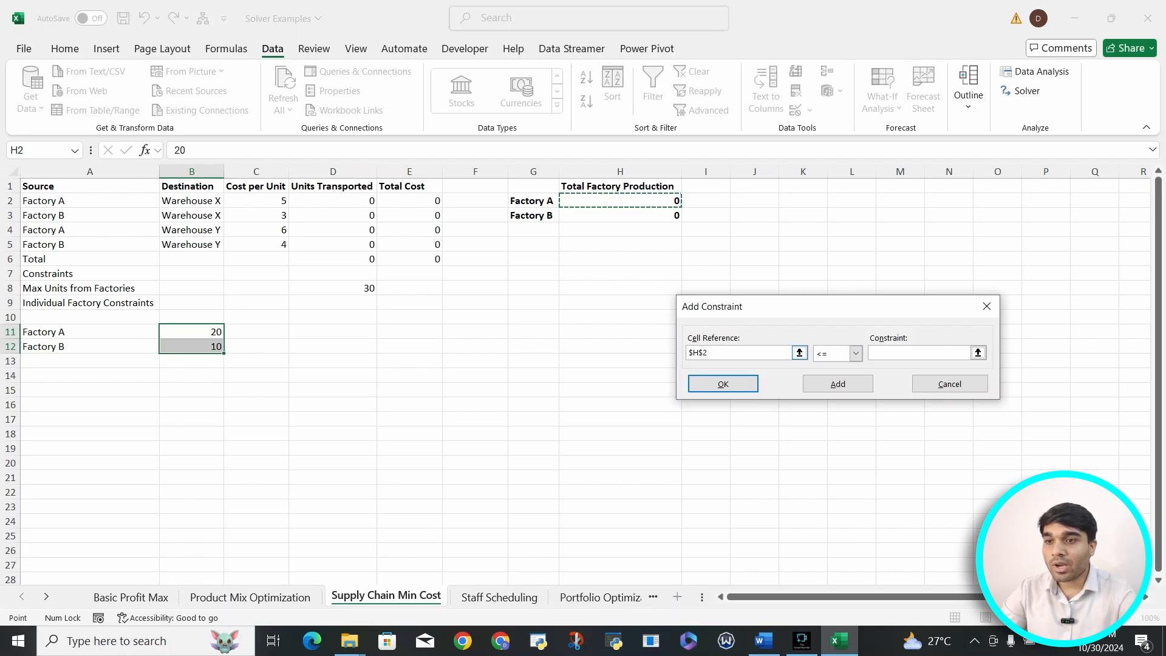
click(919, 353)
click(191, 332)
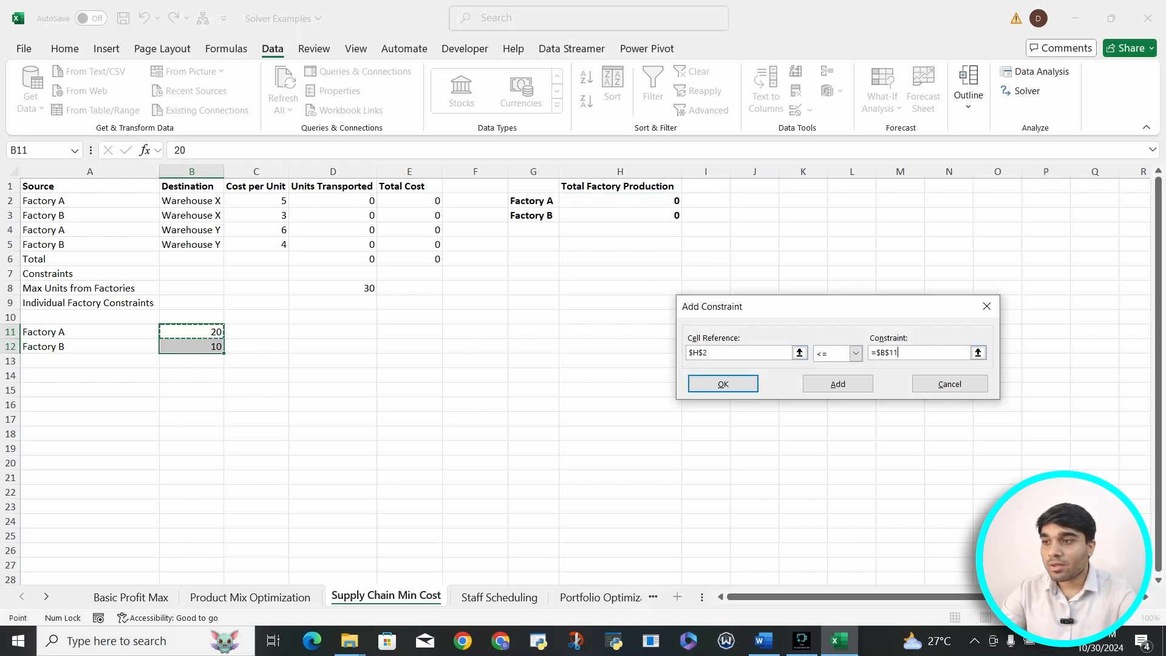
click(837, 384)
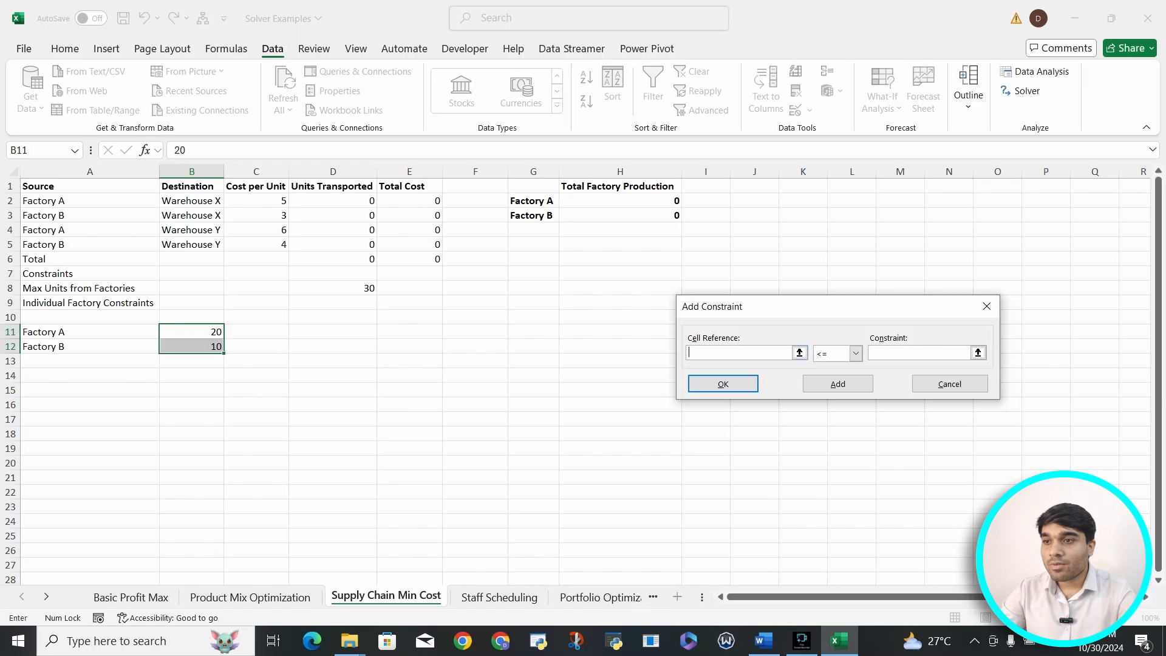
Step: Add a constraint that Factory B's total production in H3 is <= its limit in B12
click(619, 216)
click(919, 353)
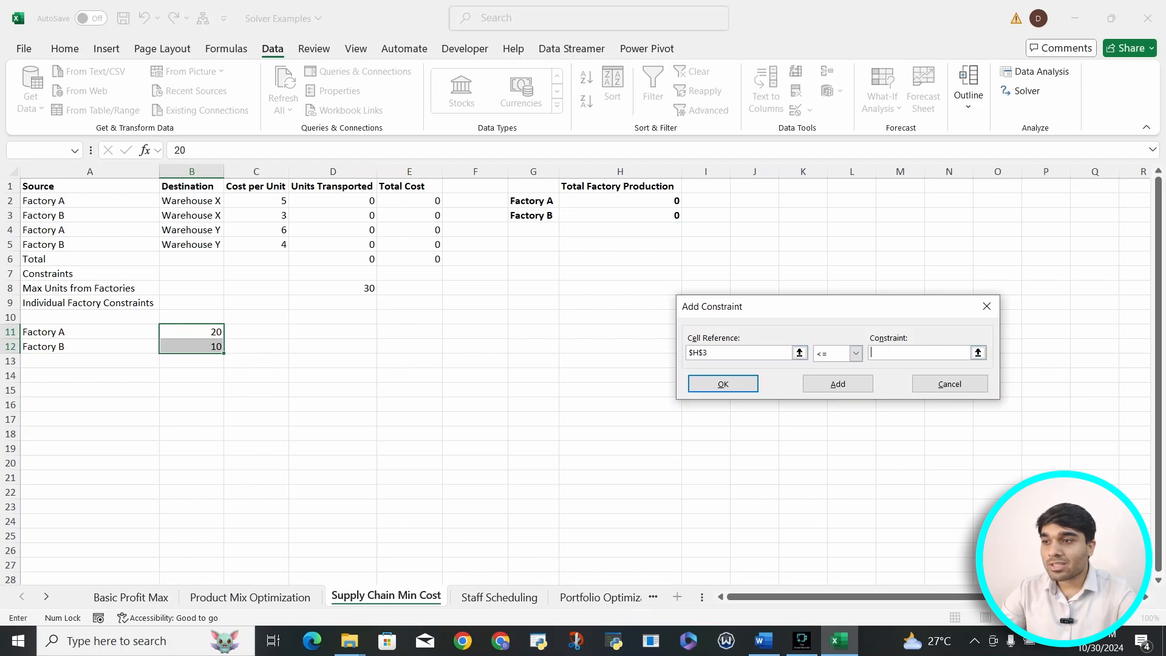
click(191, 346)
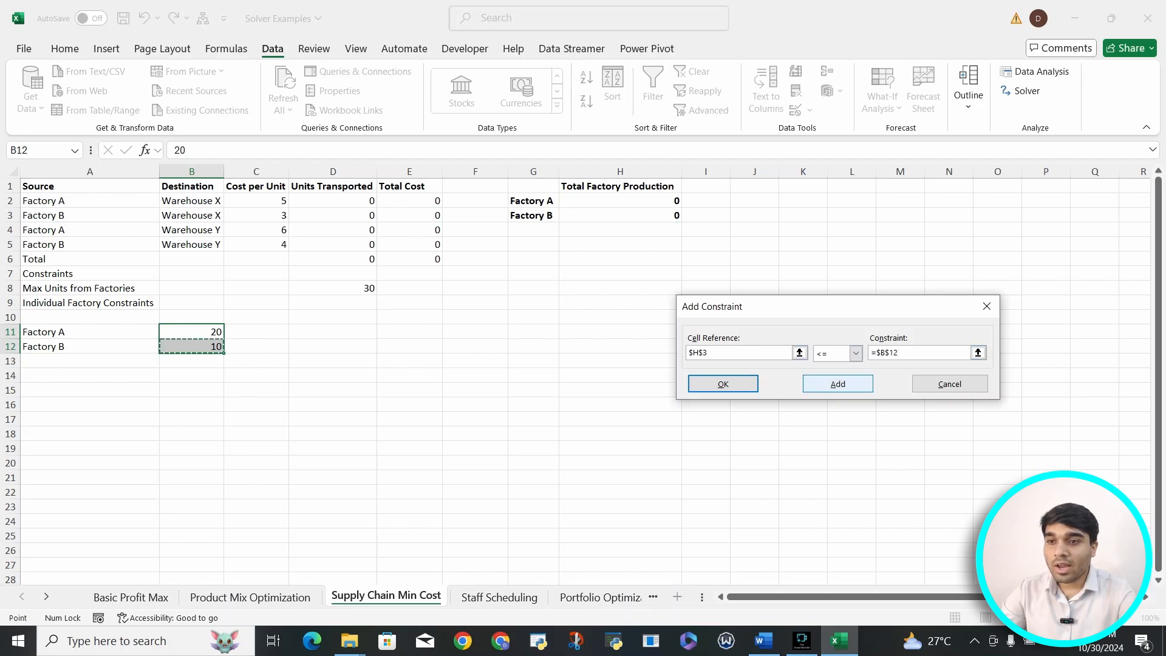
click(837, 384)
Step: Add a constraint that the units transported from Factory A to Warehouse X in D2 are >= 0
text($D$2)
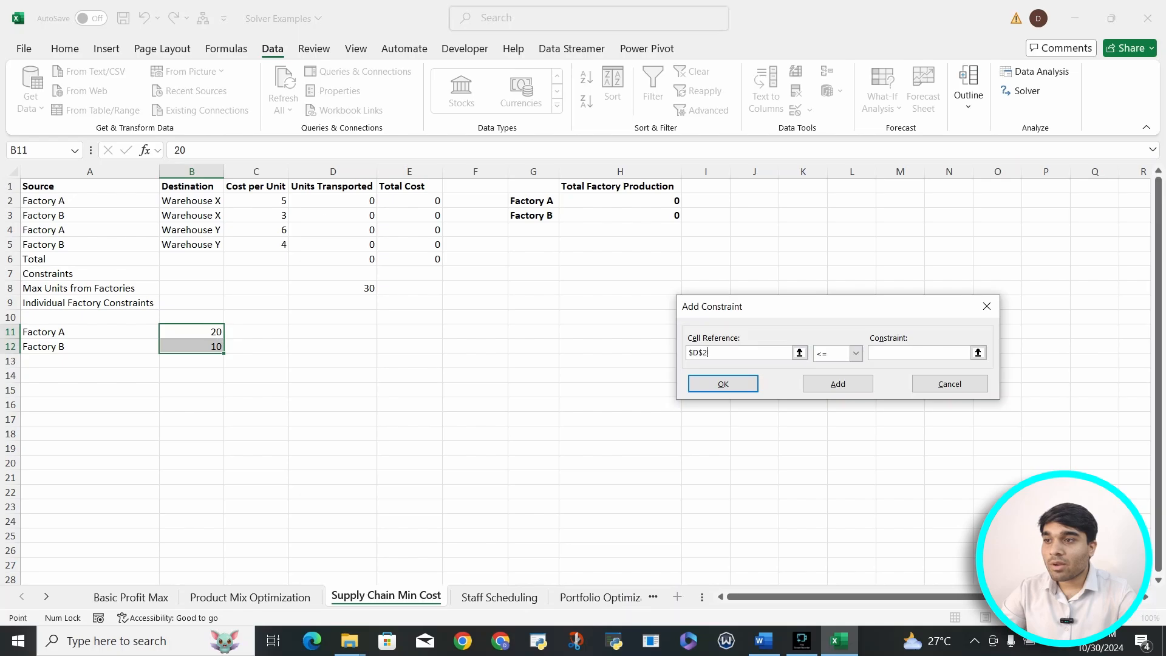
click(856, 353)
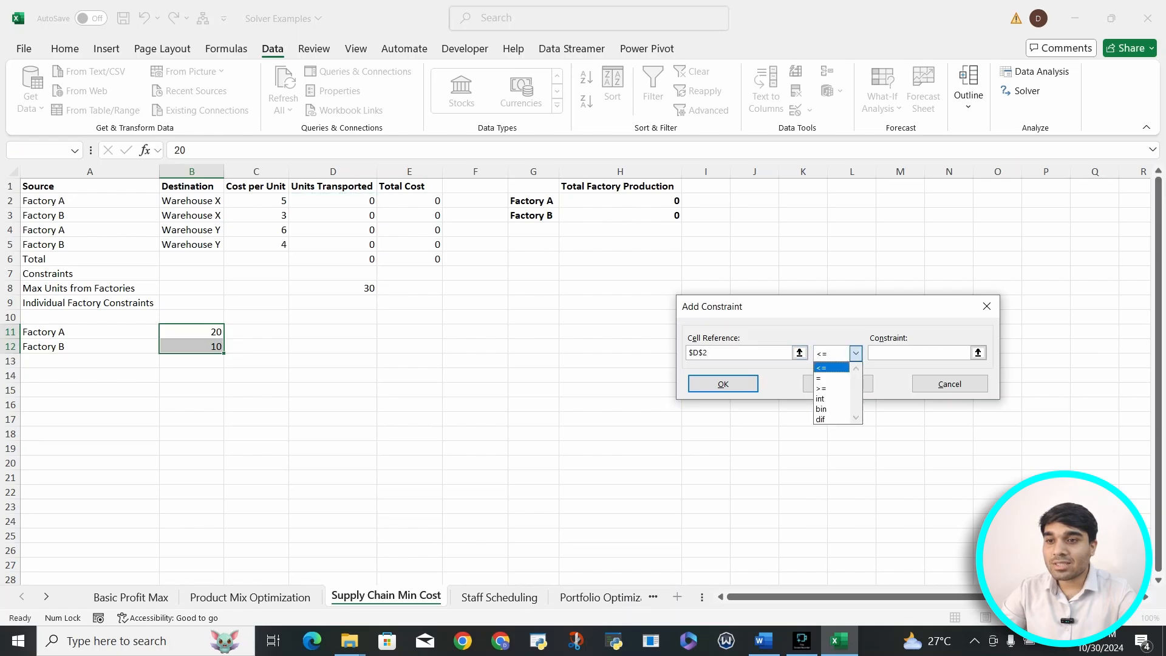
click(829, 385)
click(920, 352)
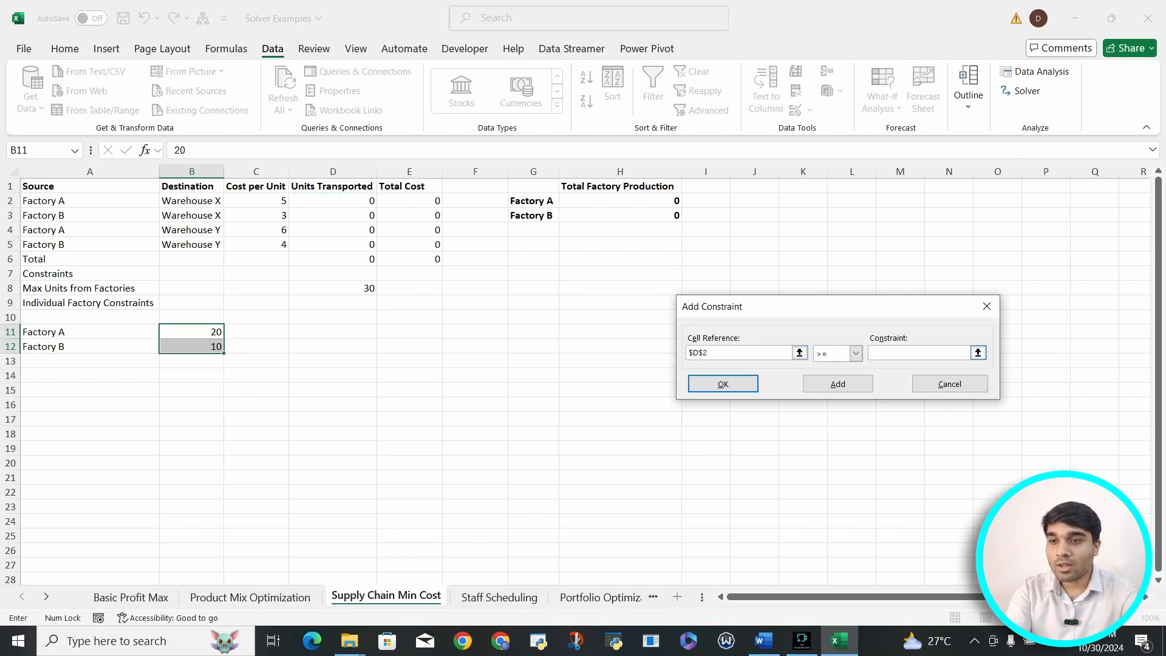
text(0)
click(837, 384)
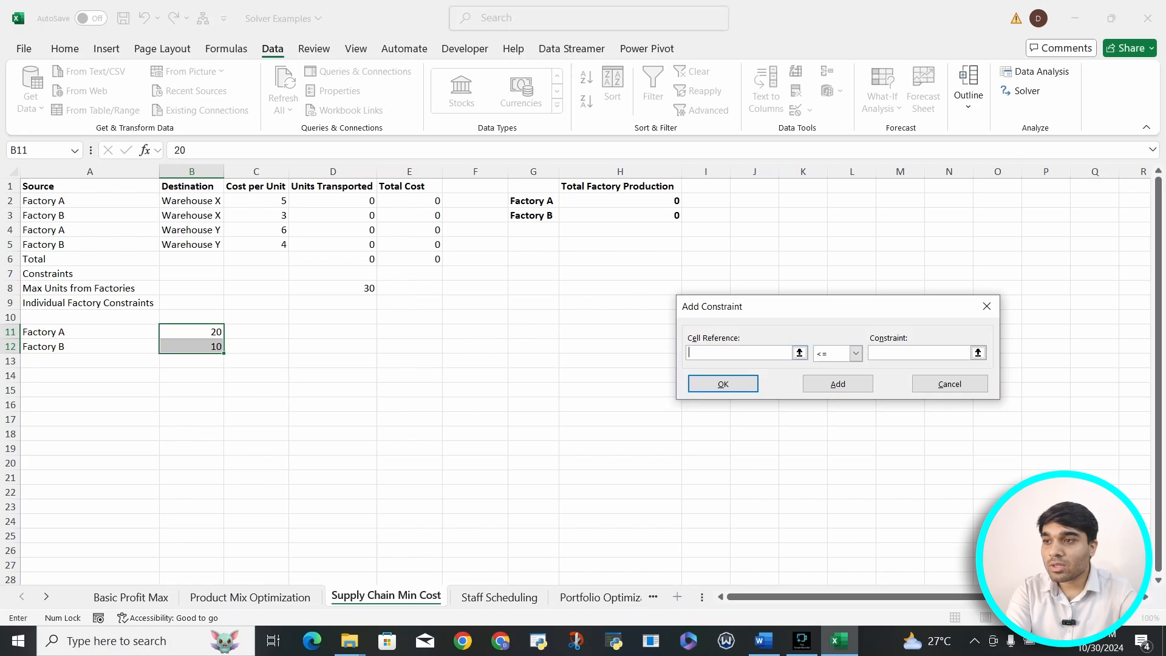
Step: Add a constraint that the units transported from Factory B to Warehouse X in D3 are >= 0
click(333, 215)
click(856, 352)
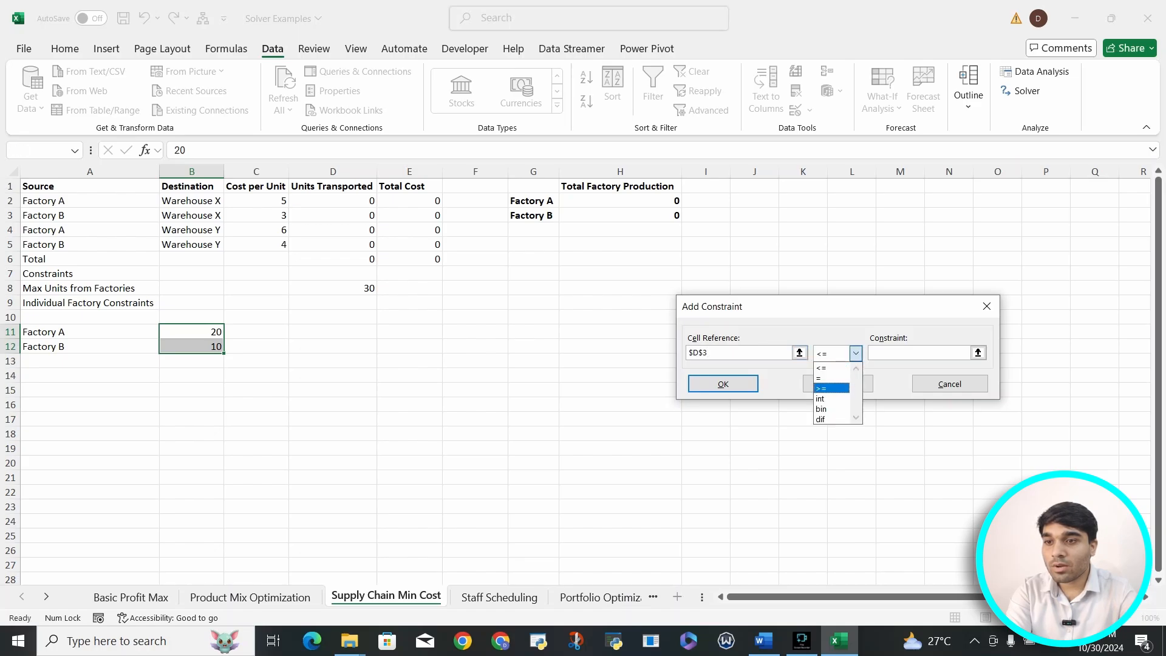
click(829, 387)
click(920, 352)
text(0)
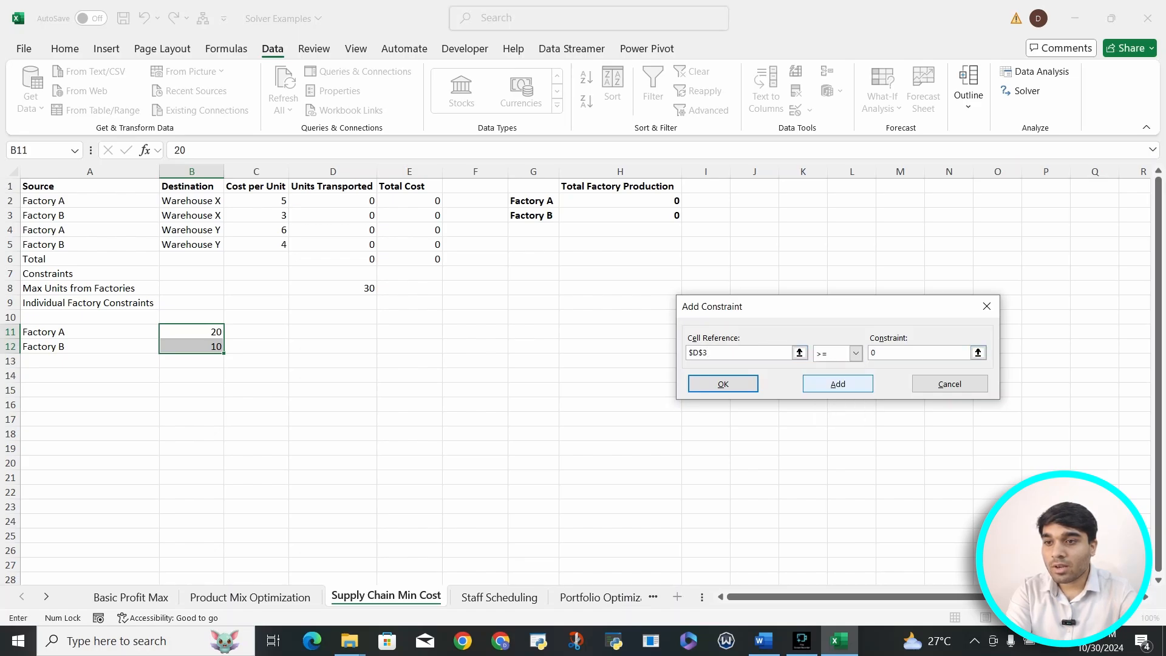
click(837, 383)
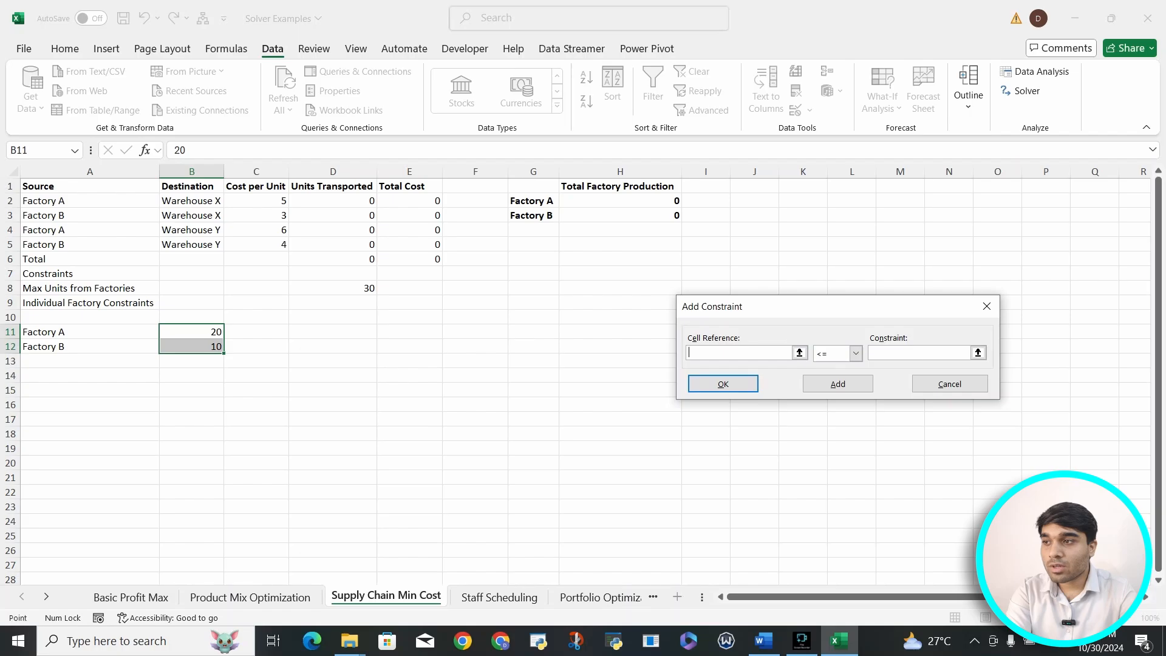
Step: Add a constraint that the units transported from Factory A to Warehouse Y in D4 are >= 0
click(333, 230)
click(855, 353)
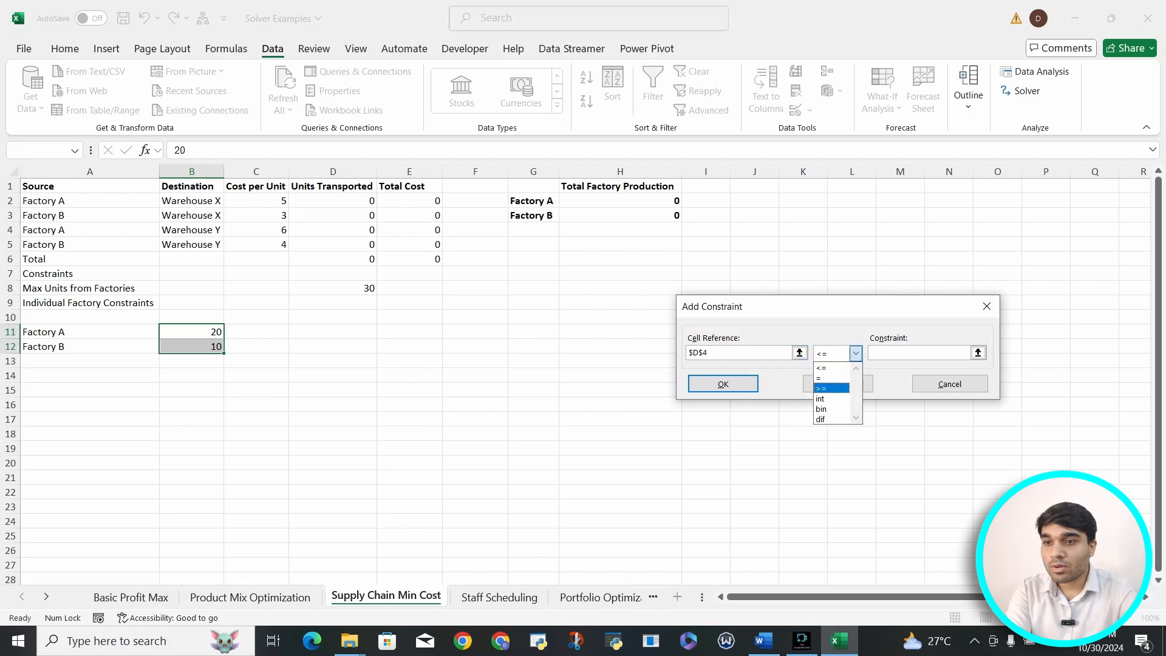
click(832, 388)
text(0)
click(837, 383)
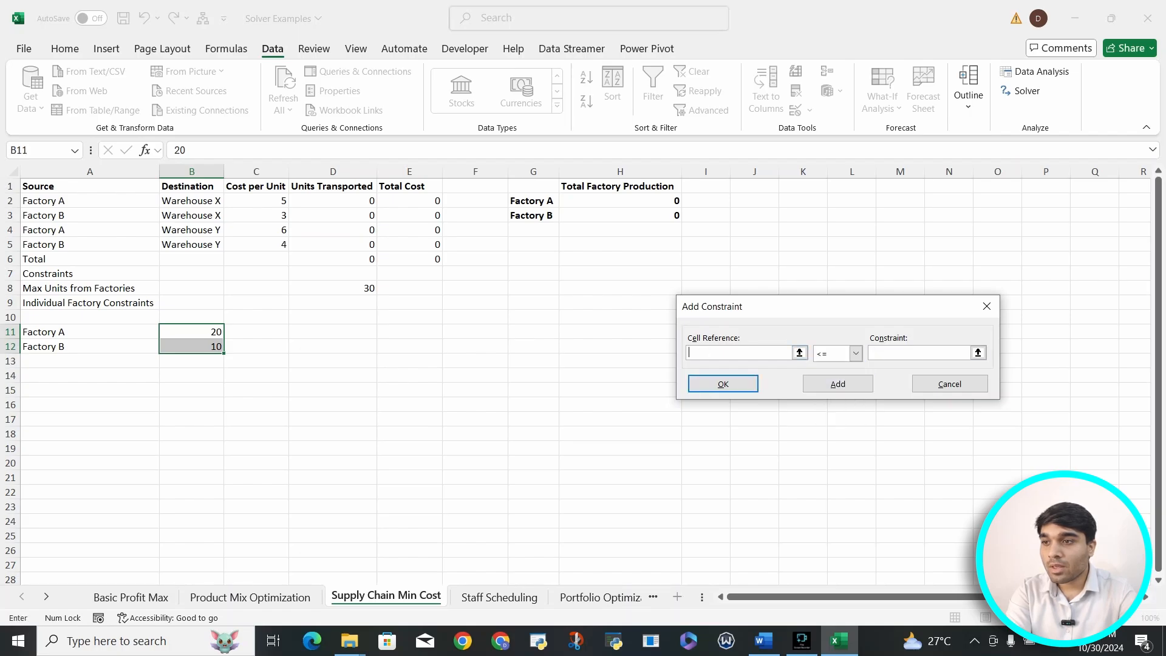
Step: Add a constraint that the units transported from Factory B to Warehouse Y in D5 are >= 0
click(333, 244)
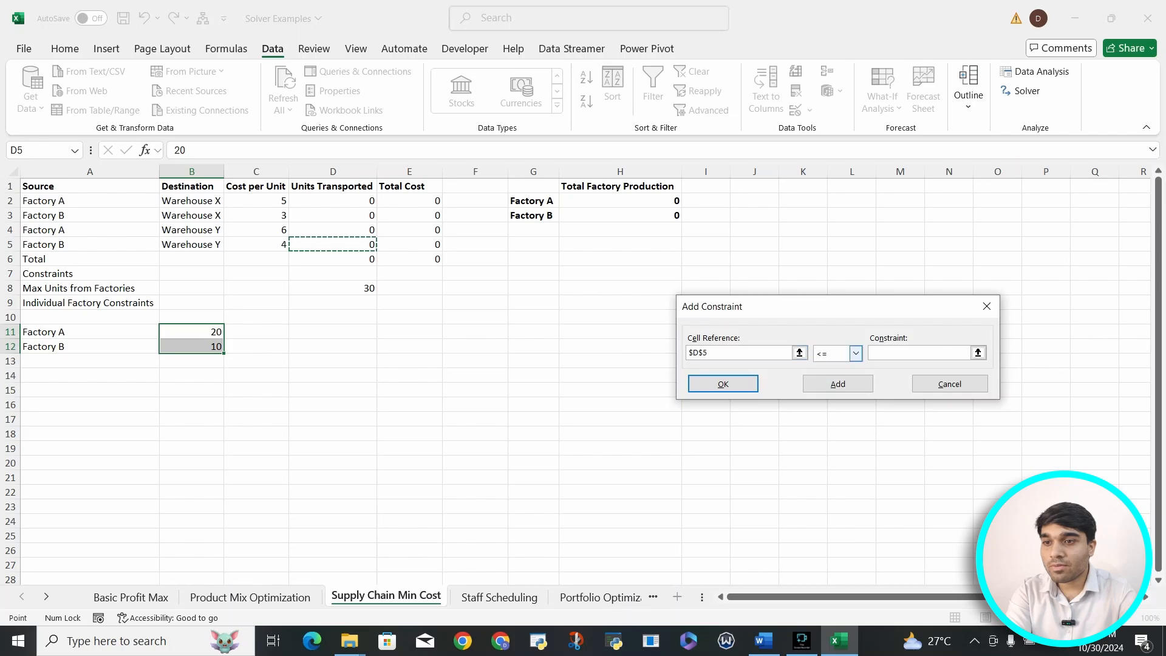
click(856, 353)
click(831, 387)
text(0)
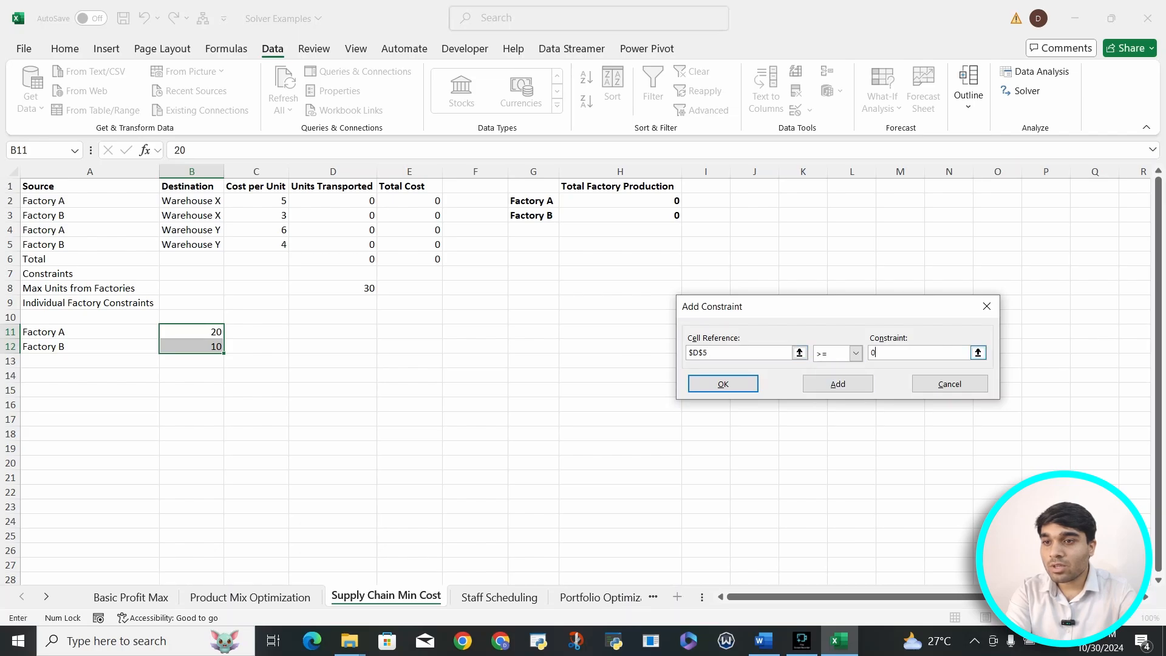
click(837, 383)
Step: Add a constraint that total units transported in D6 are <= the maximum in D8, and return to the Solver parameters
click(333, 259)
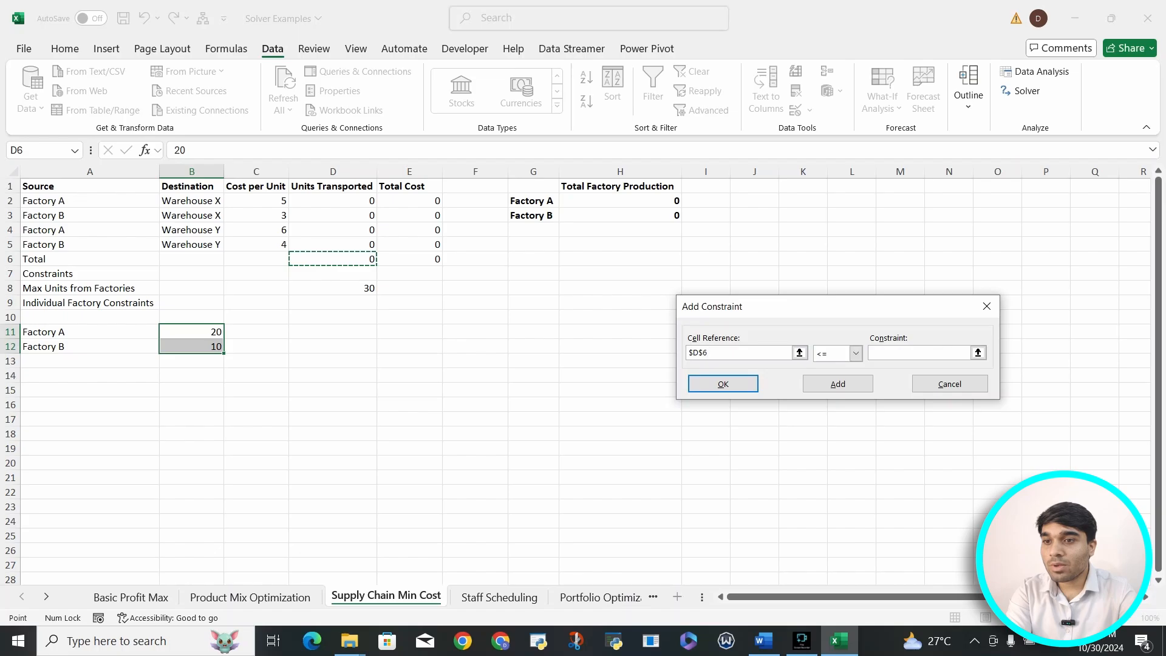
click(919, 353)
click(333, 289)
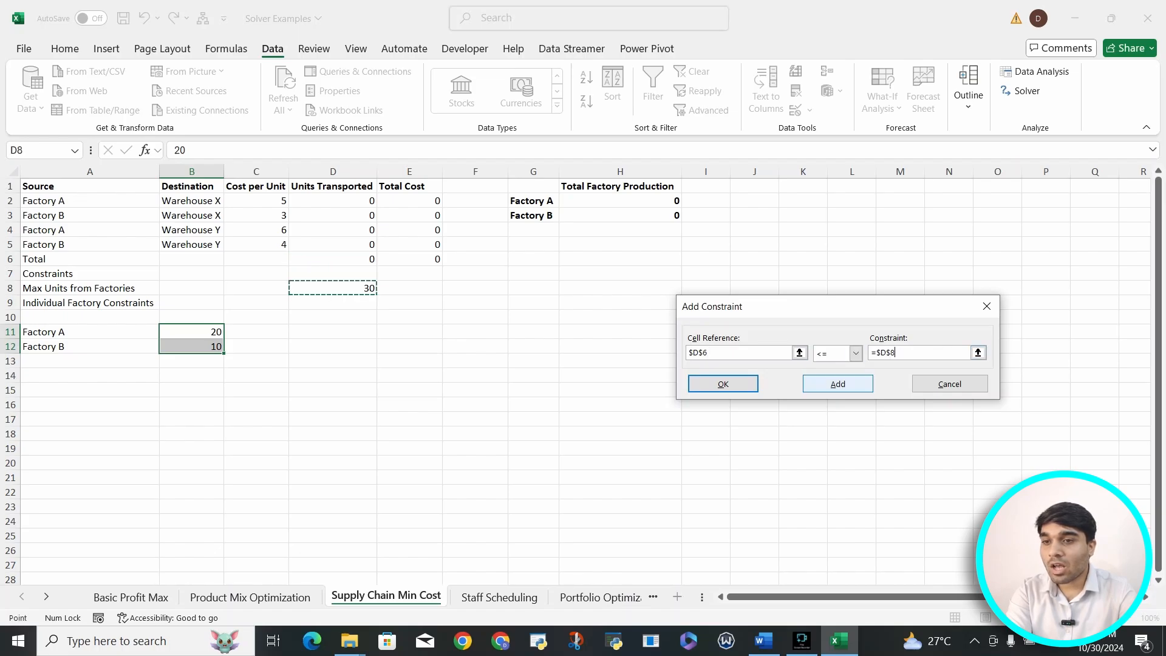
click(838, 384)
click(950, 384)
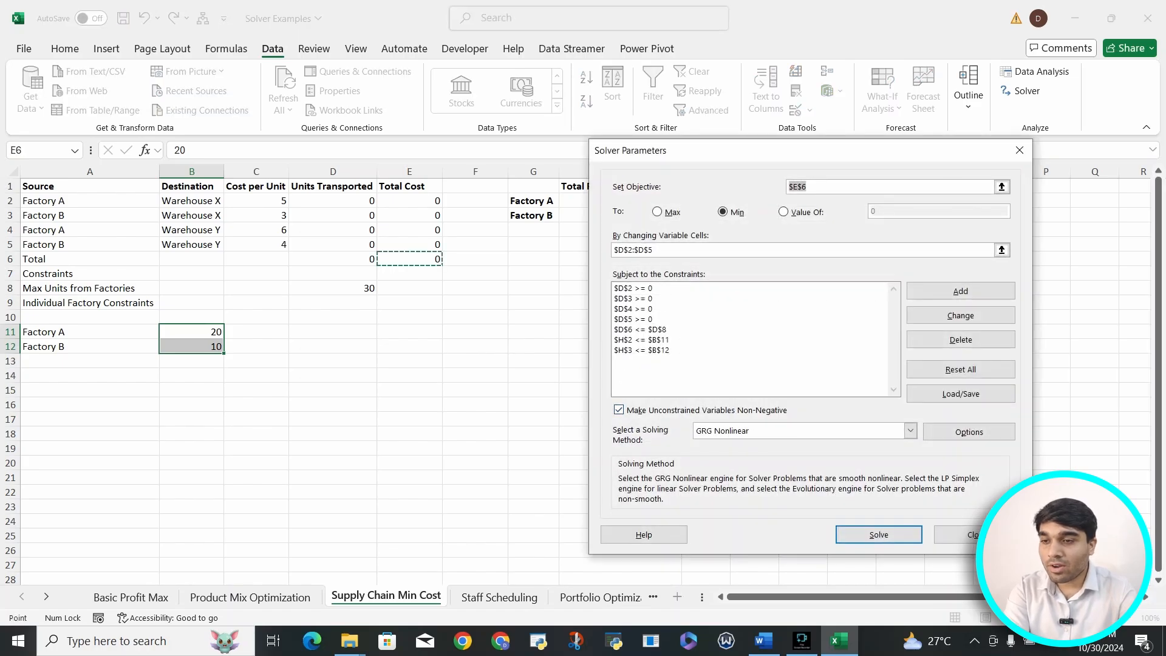
Step: Solve the supply chain cost minimization, keep the Solver solution, and check the units transported in D2:D5
click(878, 534)
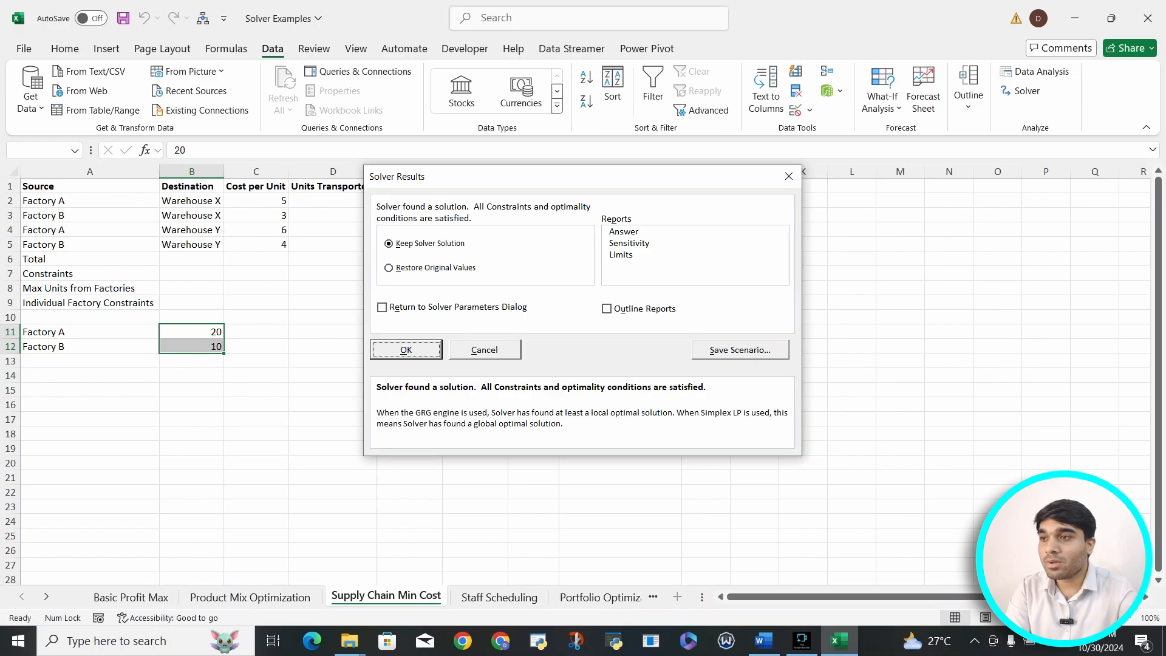
drag(446, 176, 743, 216)
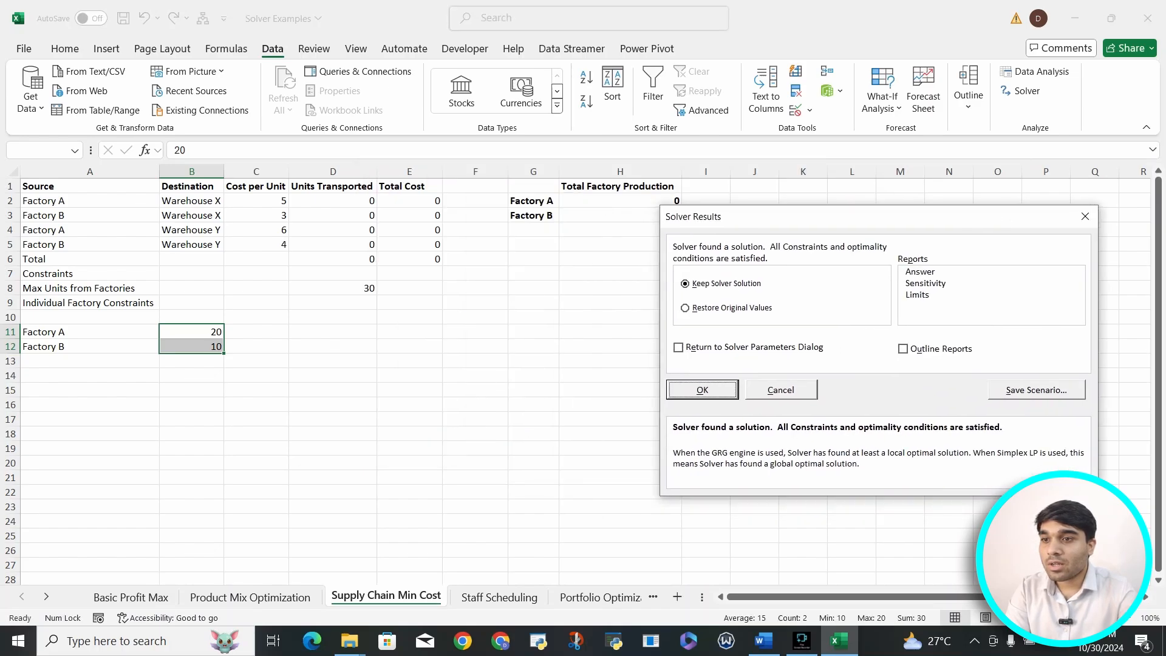
key(Return)
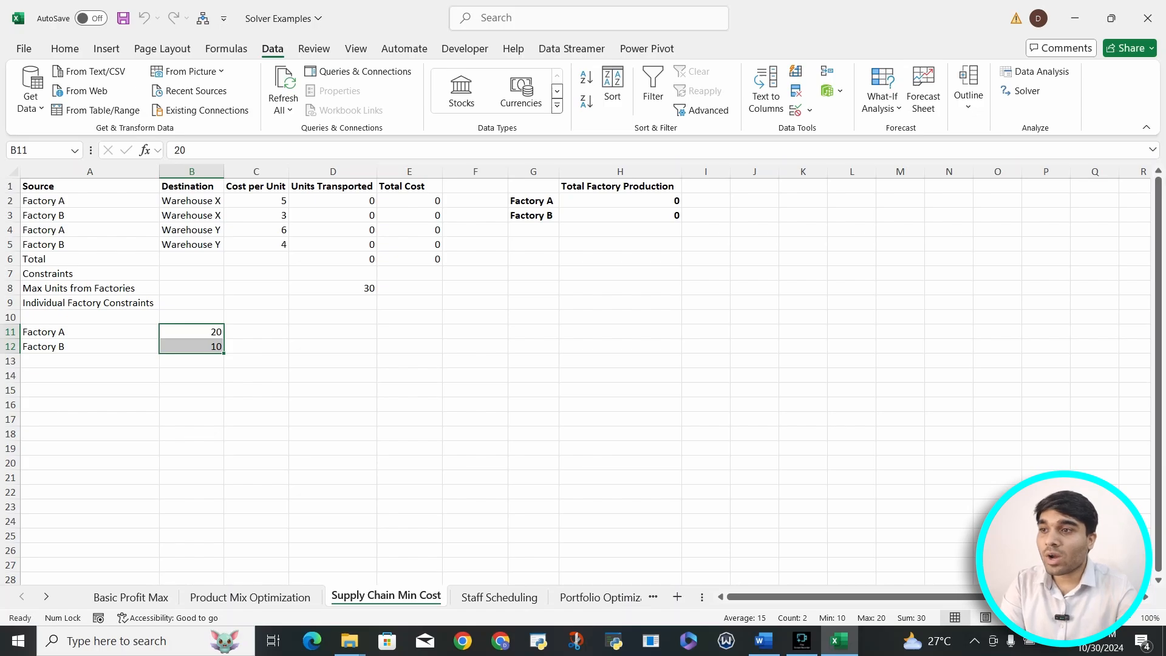
drag(332, 245, 333, 201)
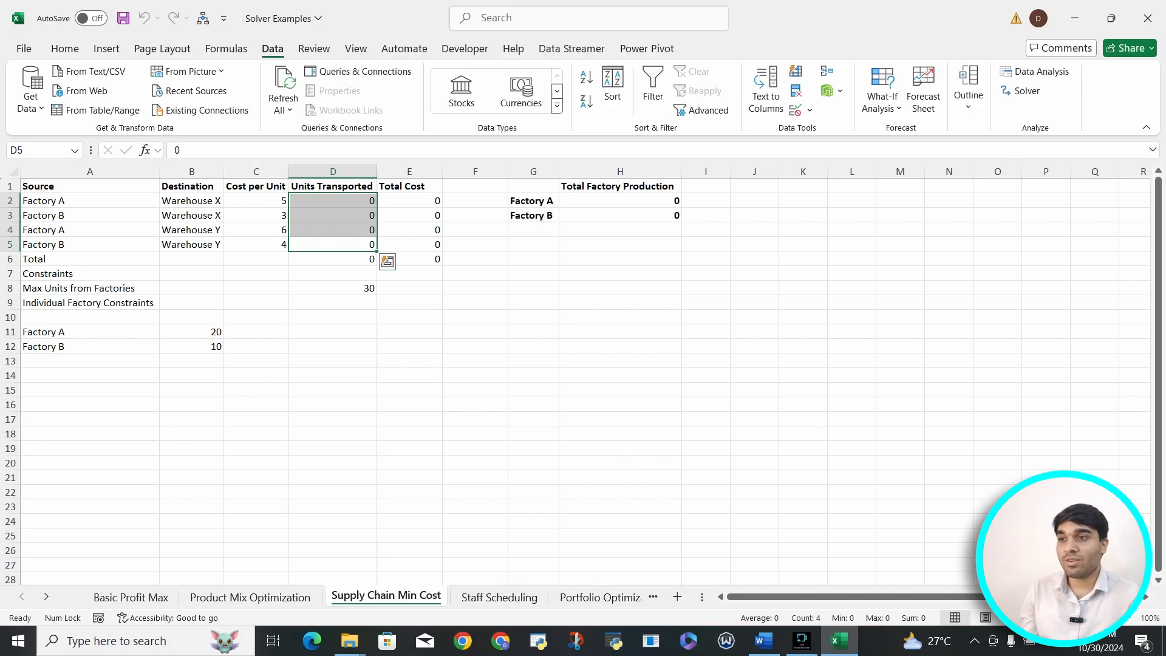
click(333, 201)
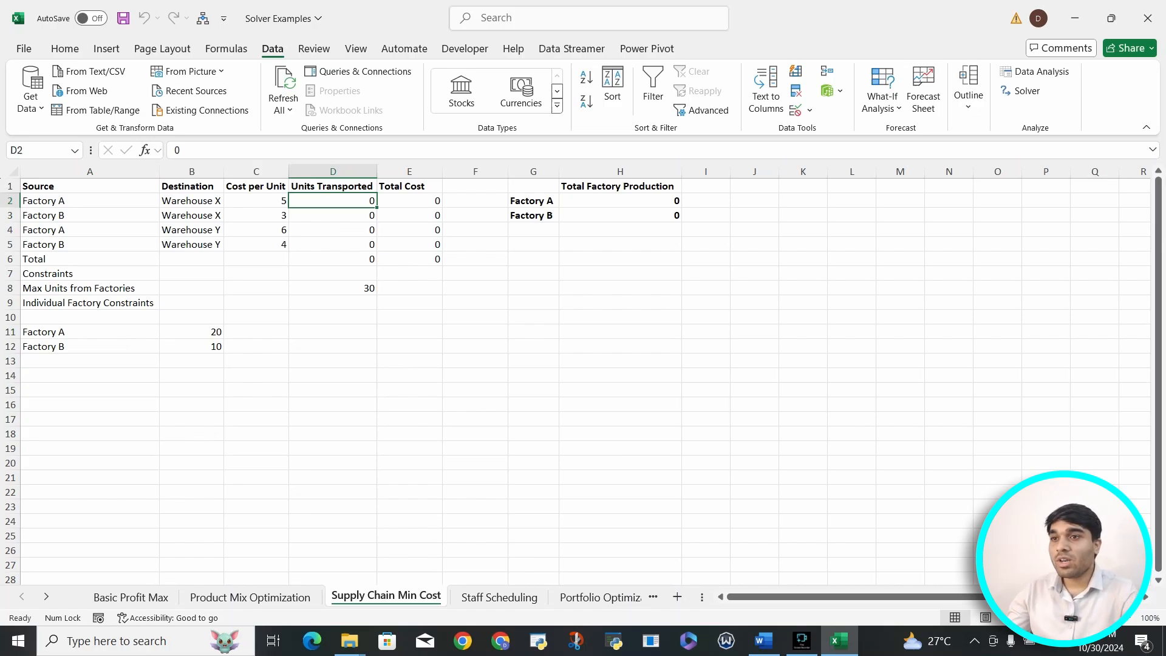
Step: Delete the Solver constraints D6 <= D8, H2 <= B11 and H3 <= B12, keeping the non-negativity constraints on D2 to D5
click(1026, 90)
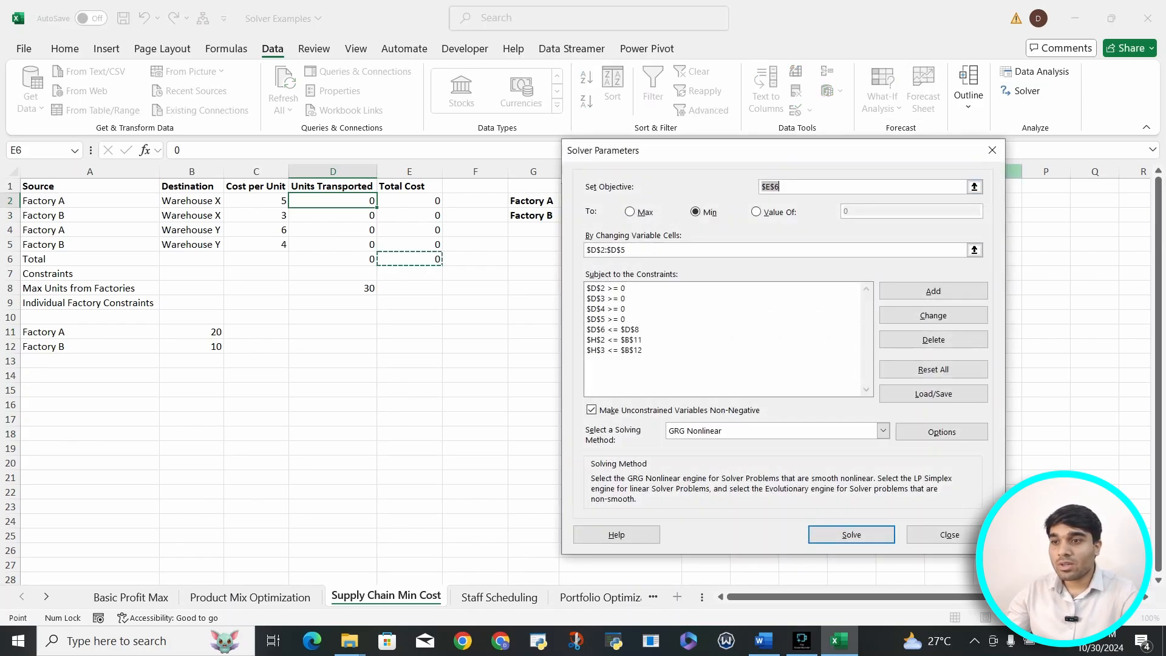
click(632, 330)
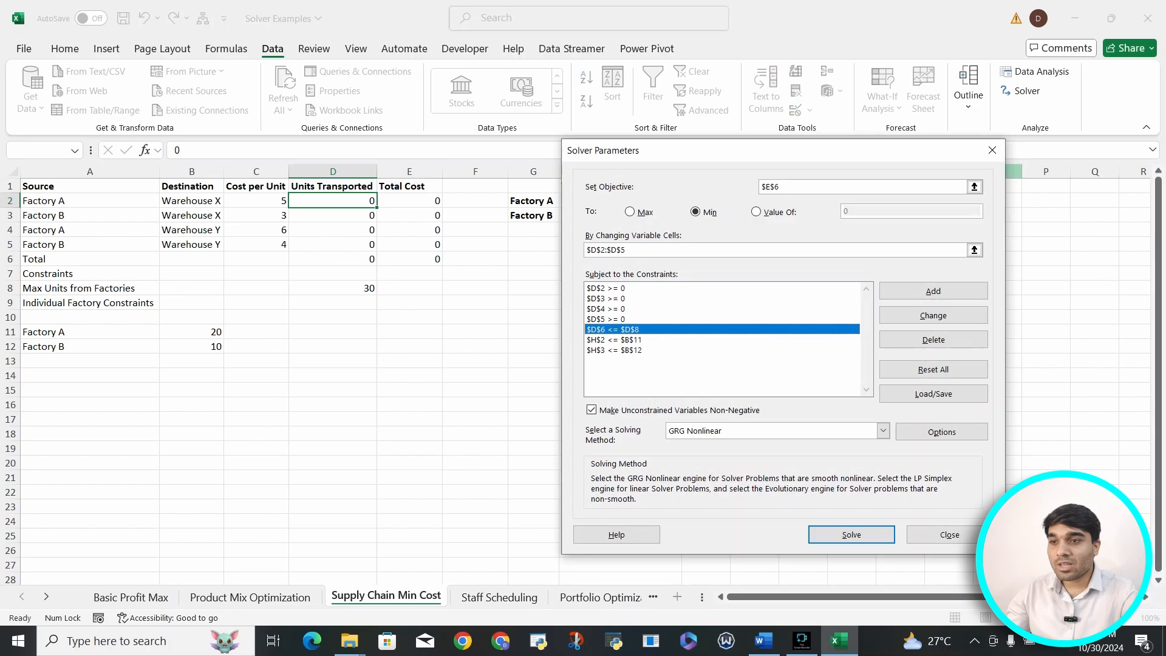
click(992, 150)
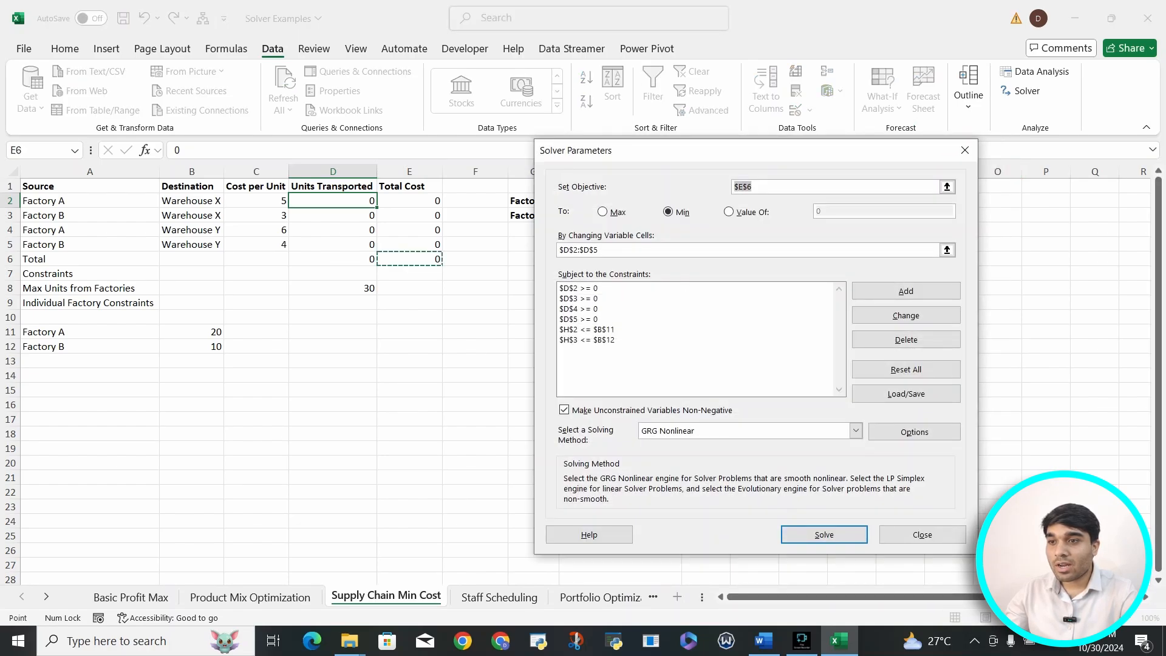
click(631, 329)
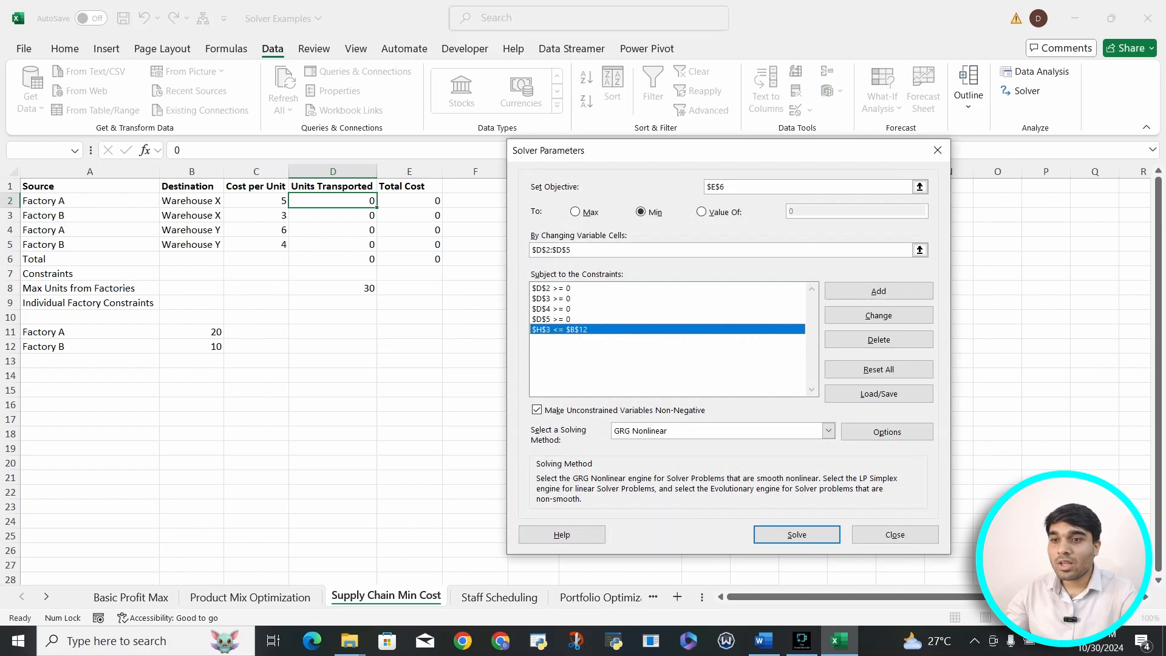
click(878, 340)
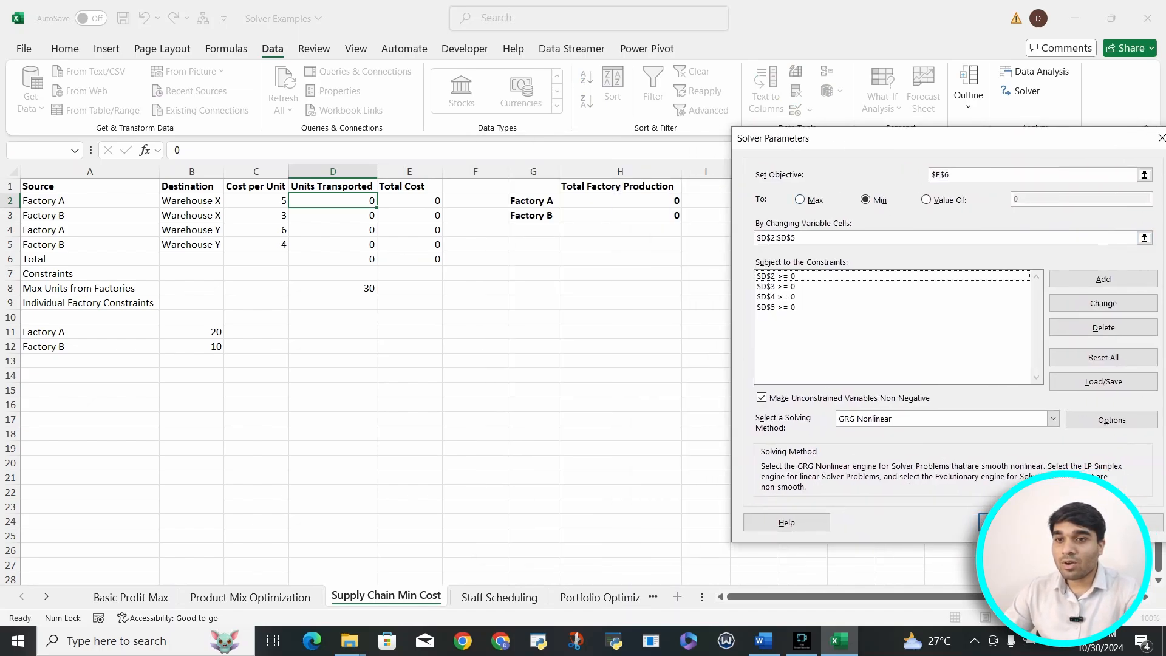
Step: Add a constraint that Factory A's total production in H2 is >= its individual factory value in B11
click(1102, 279)
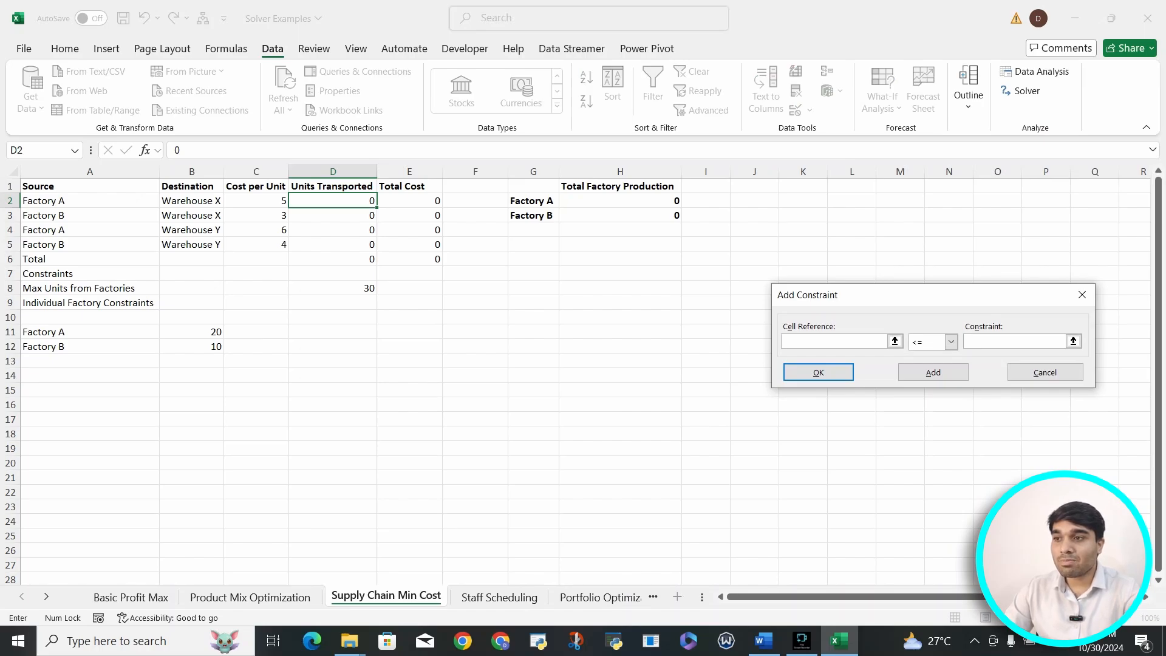
click(619, 201)
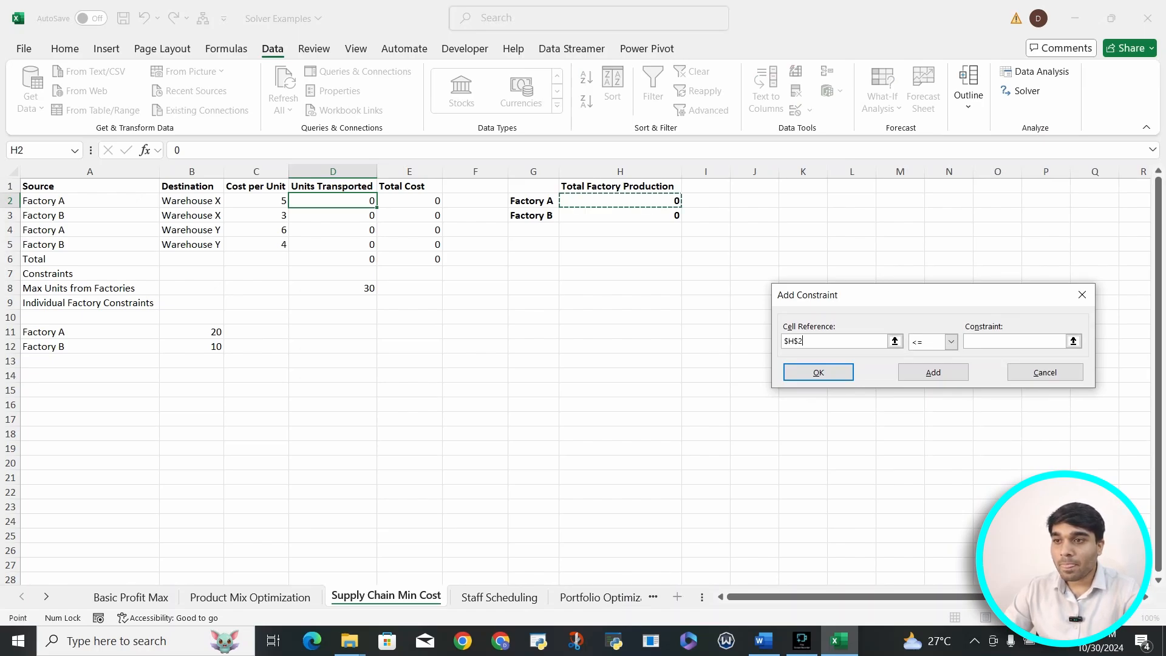
click(951, 341)
click(928, 376)
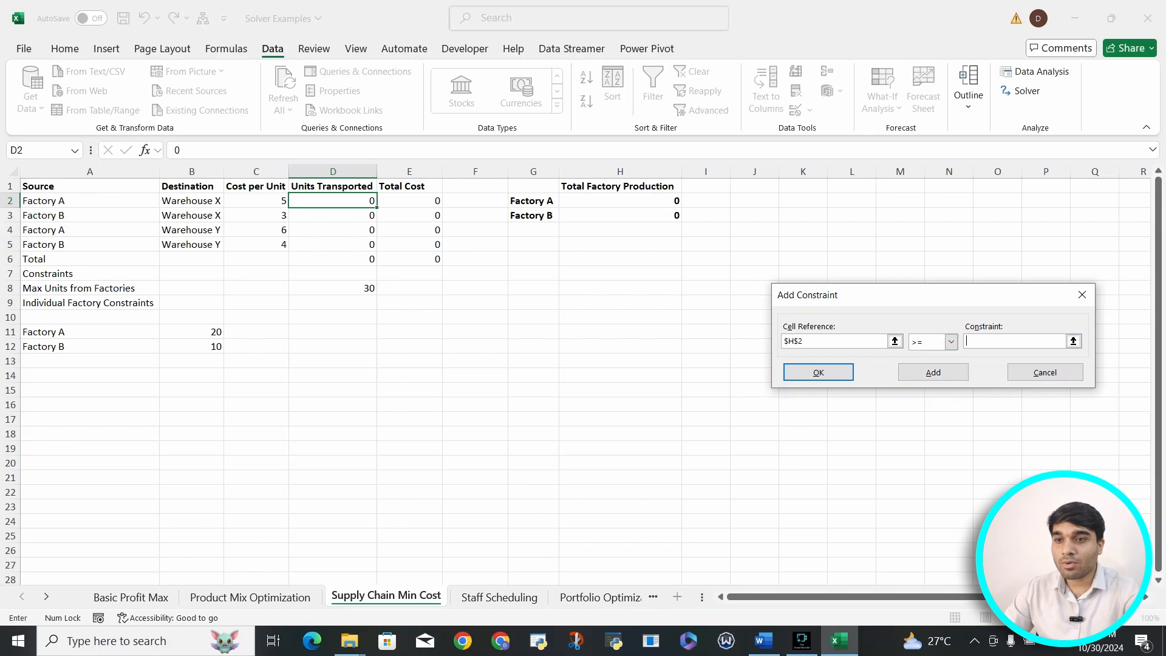
click(192, 332)
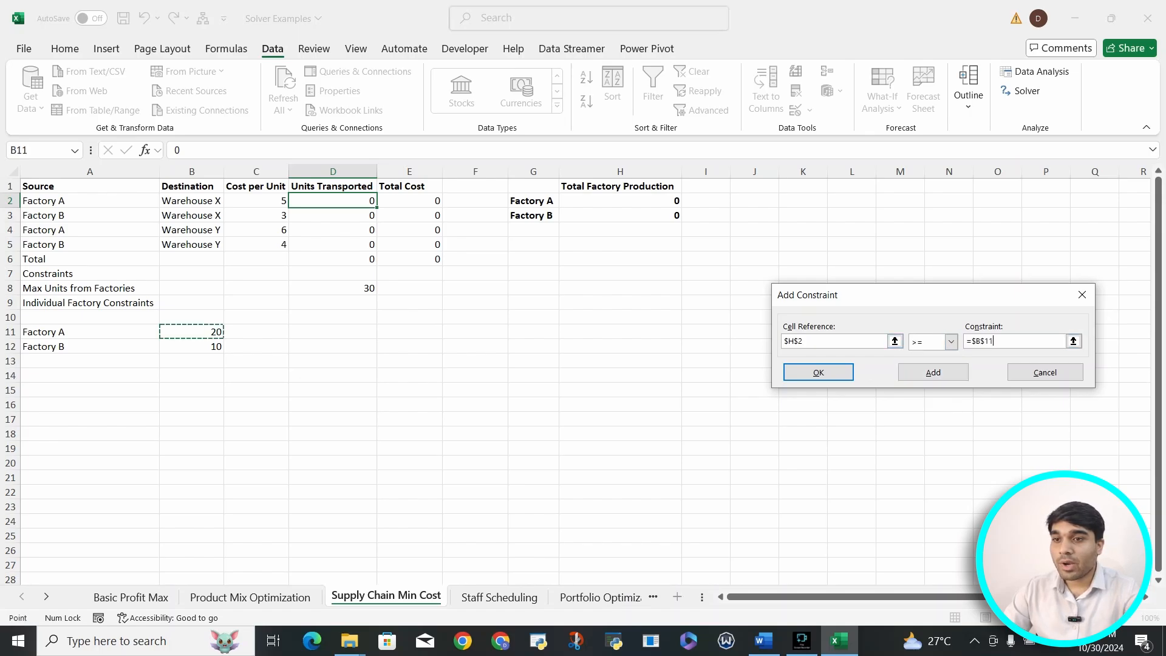
click(932, 372)
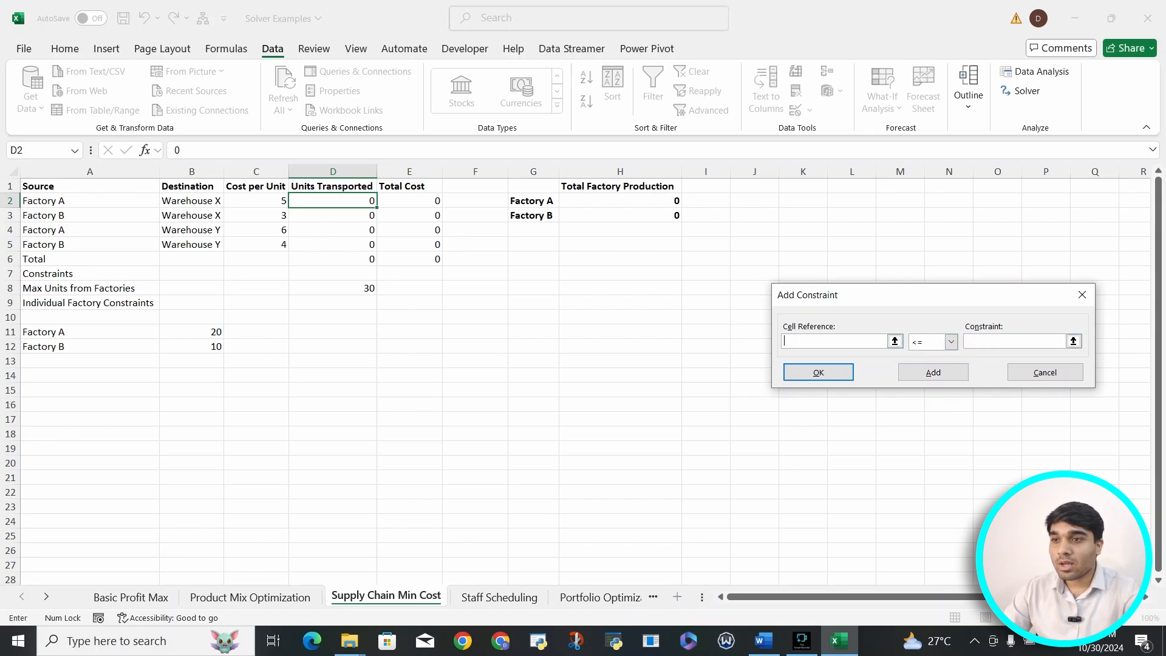
Step: Add a constraint that Factory B's total production in H3 is >= its individual factory value in B12
click(620, 214)
click(950, 341)
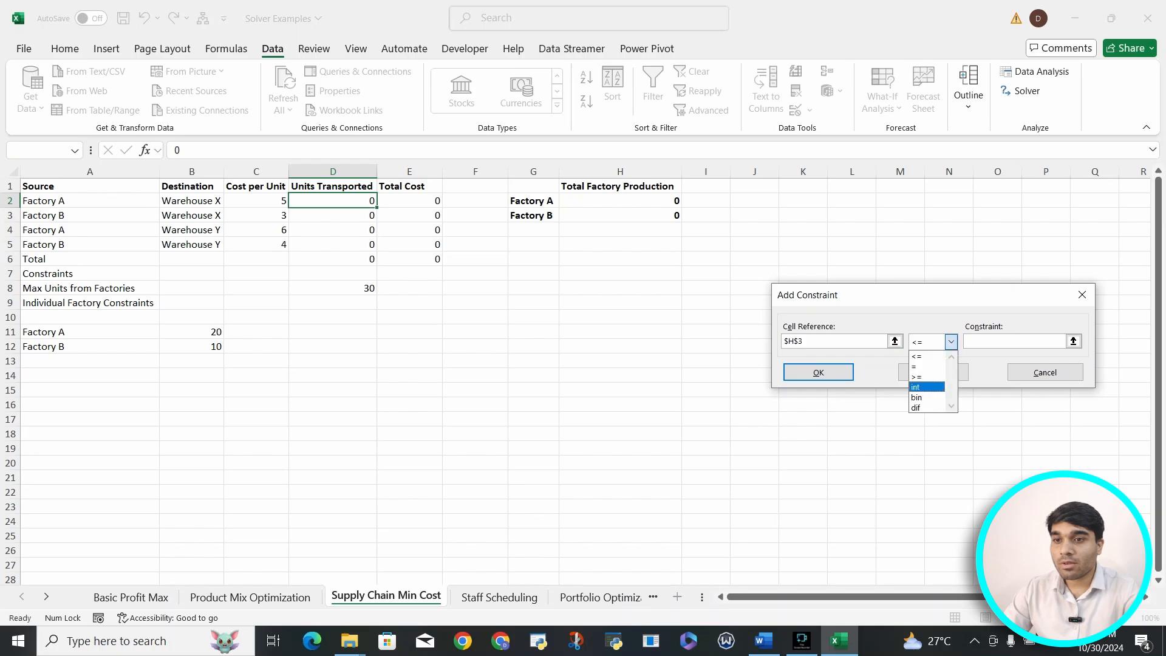
click(927, 376)
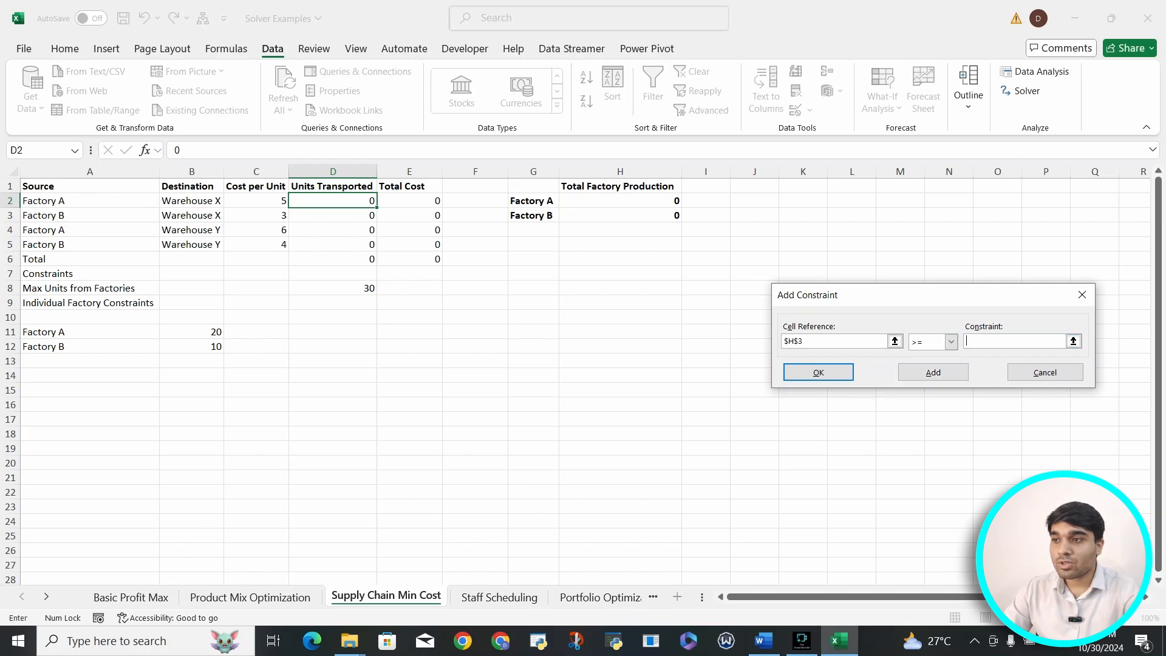
click(192, 346)
click(932, 372)
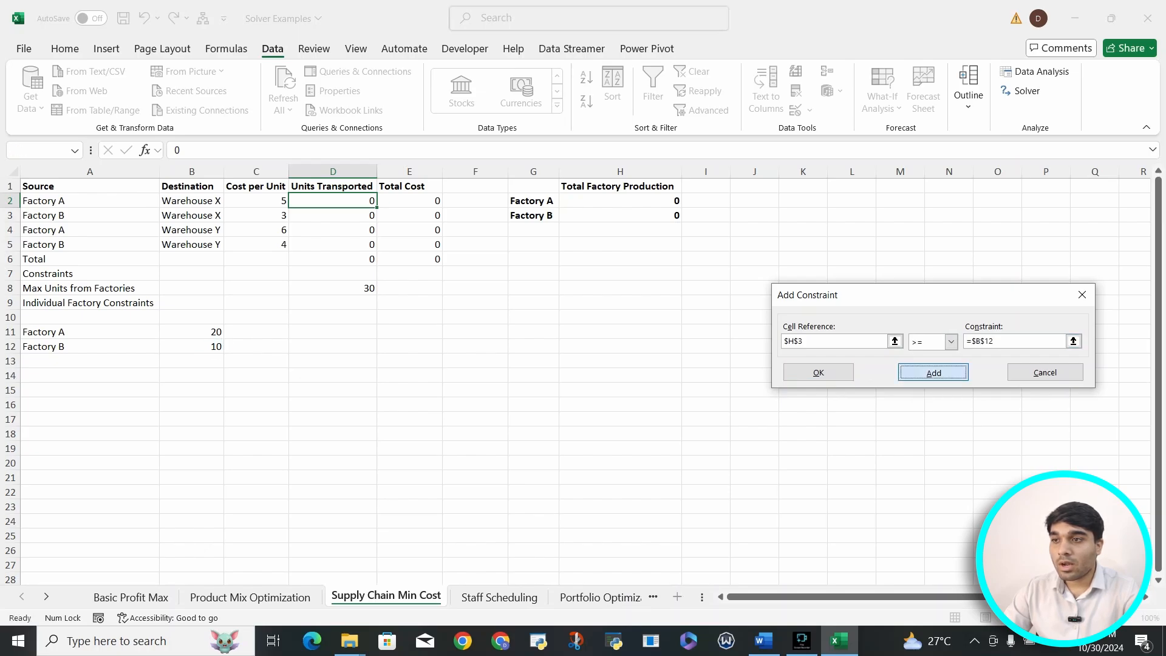
Step: Add back the constraint that total units transported in D6 are <= the maximum in D8, and return to the Solver parameters
click(332, 259)
click(1014, 341)
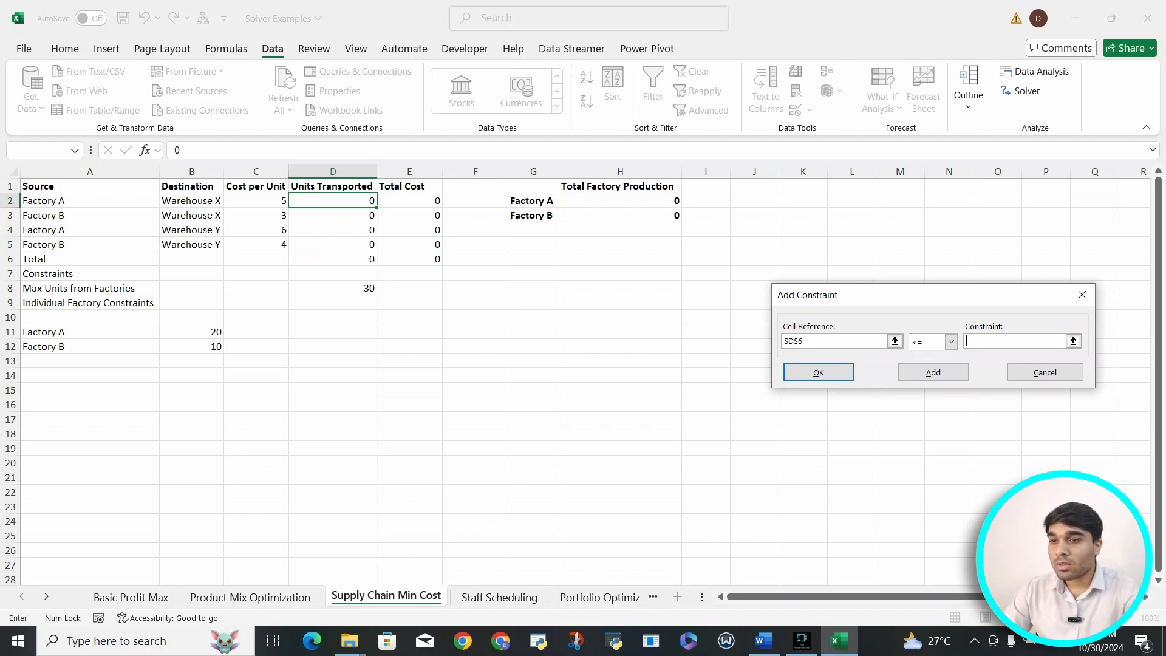
click(333, 287)
click(933, 372)
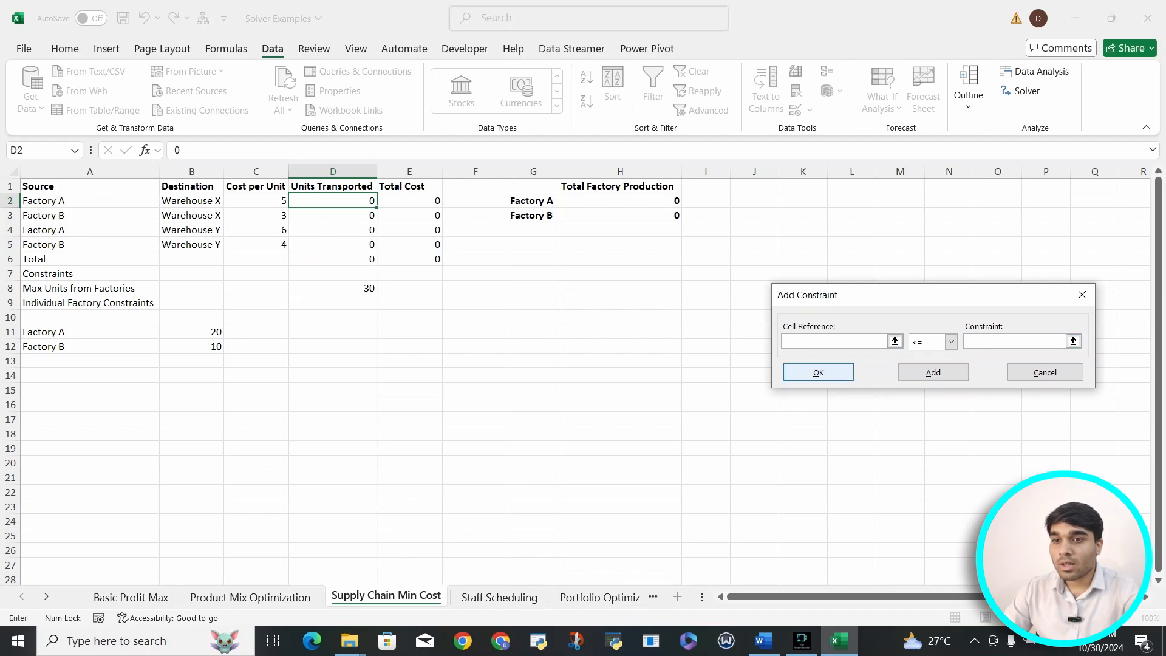
click(1044, 372)
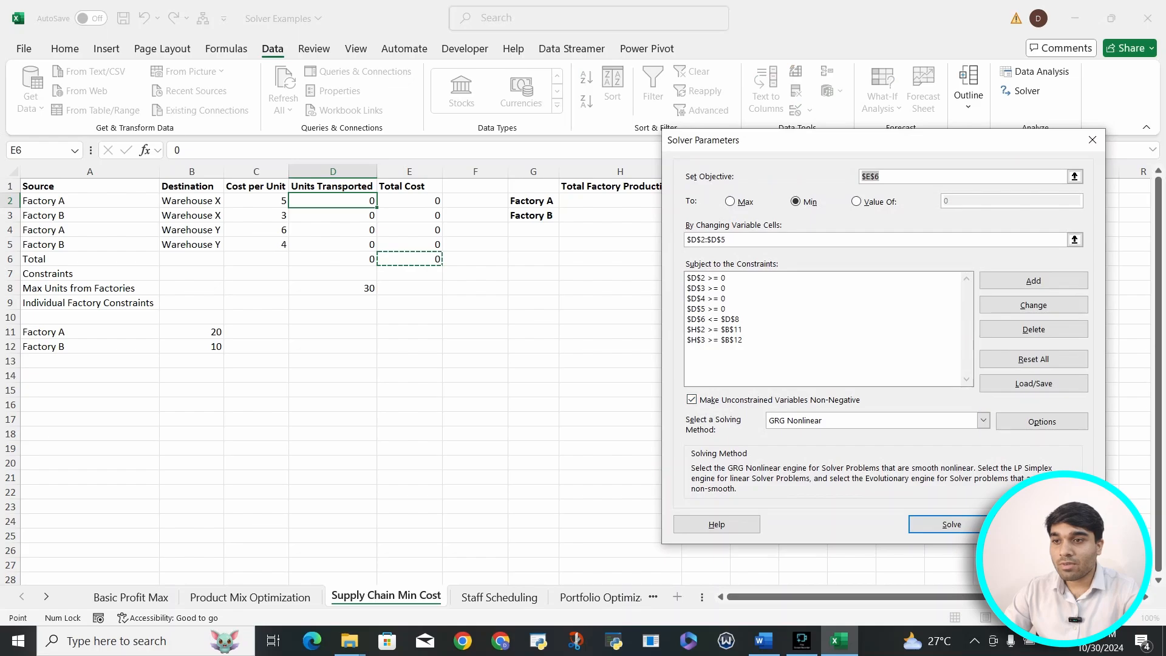
Step: Solve the revised supply chain cost minimization and keep the Solver solution
click(951, 524)
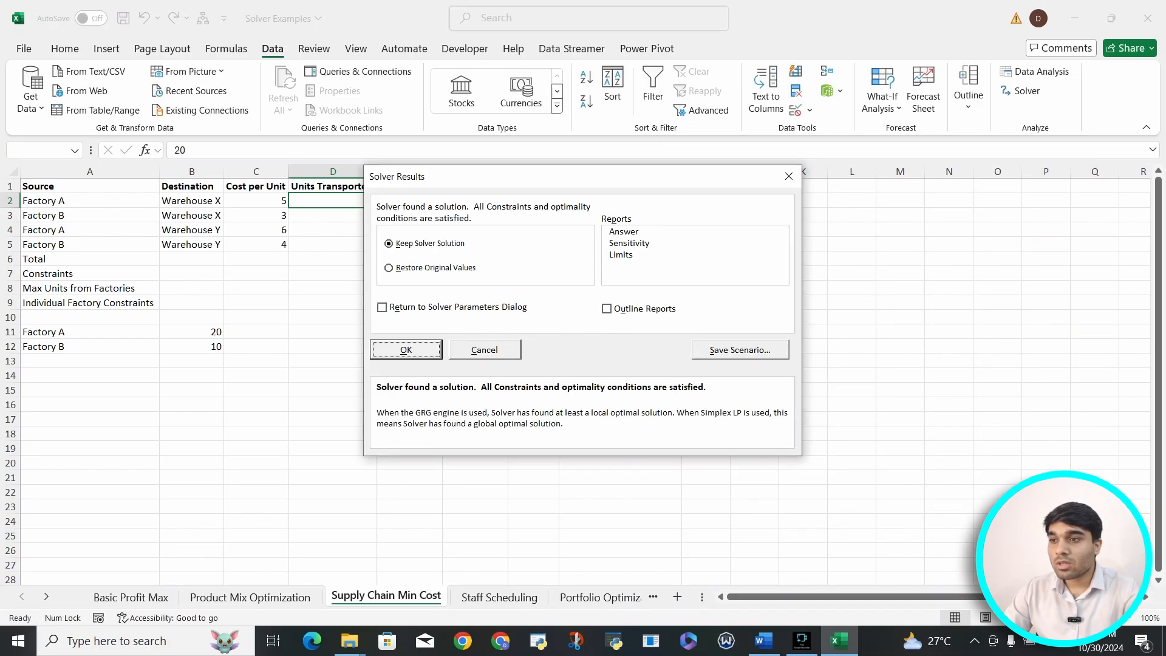
key(Return)
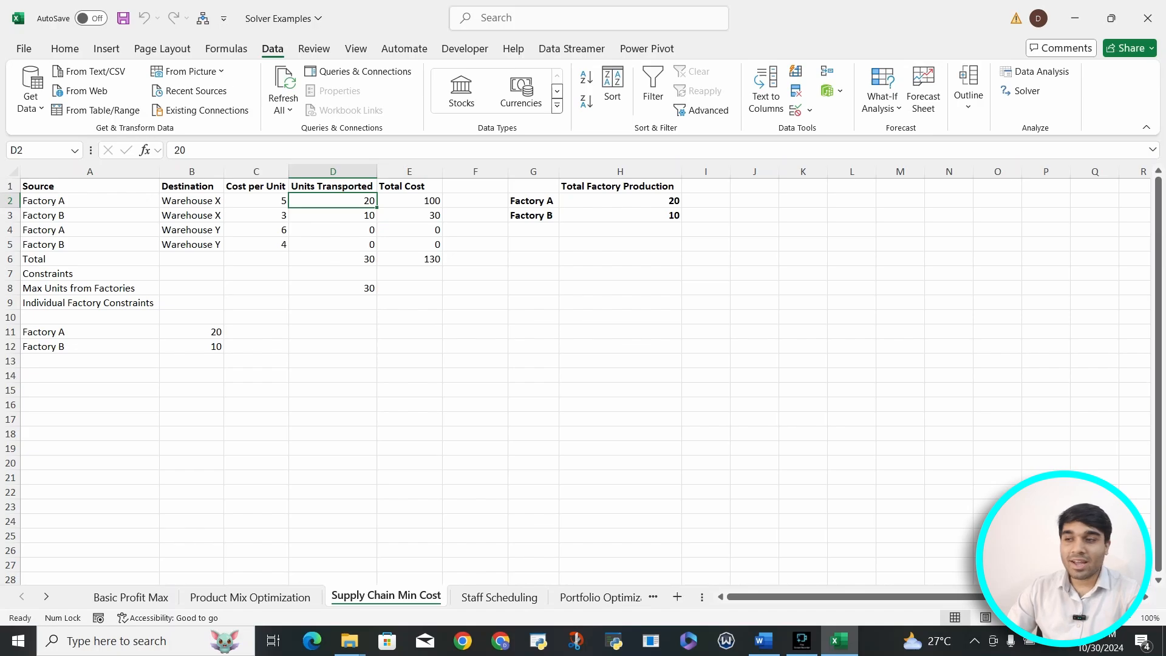
Step: Examine the solved total cost in E6 and the units each factory ships to Warehouse X in rows 2 and 3
click(409, 259)
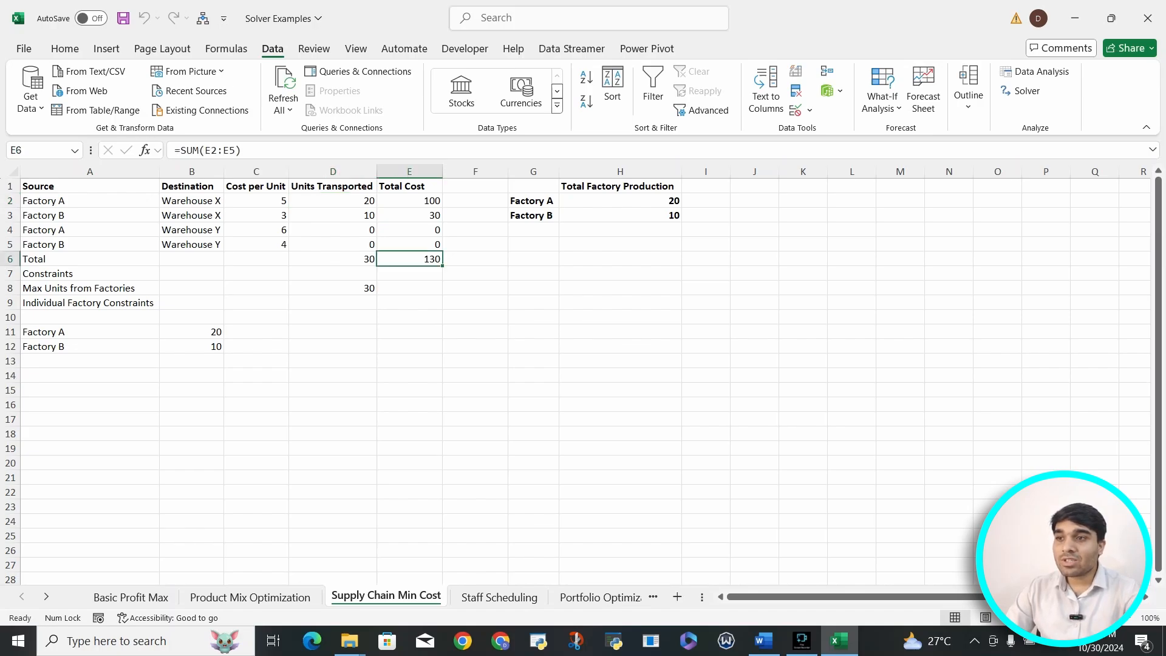
click(333, 201)
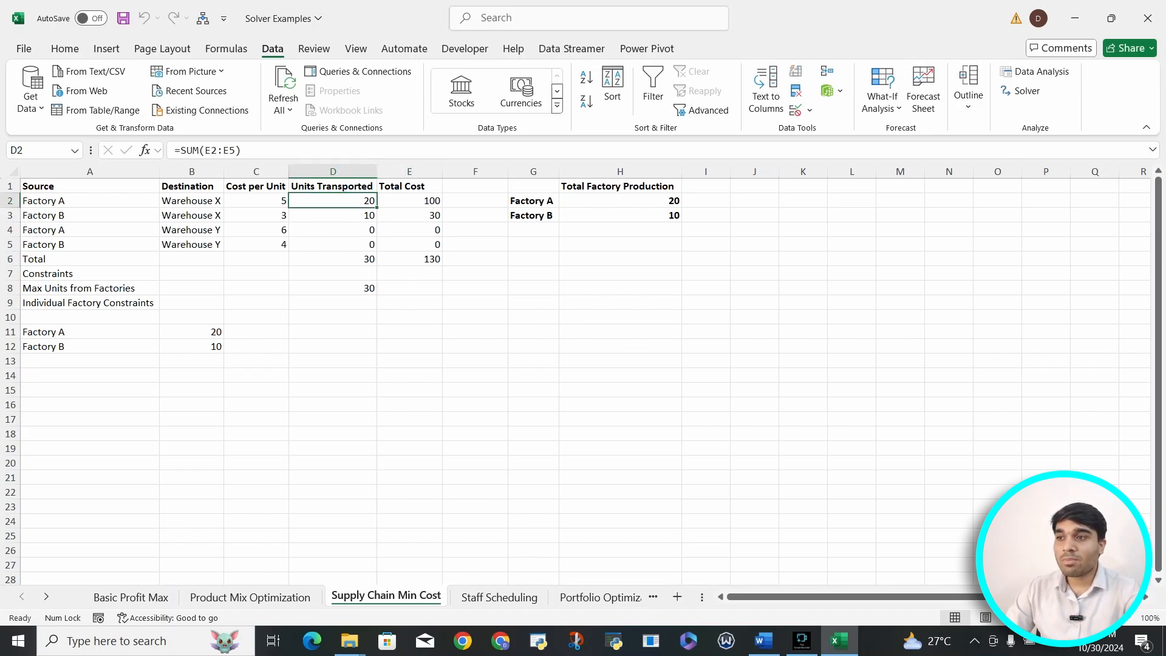
click(191, 201)
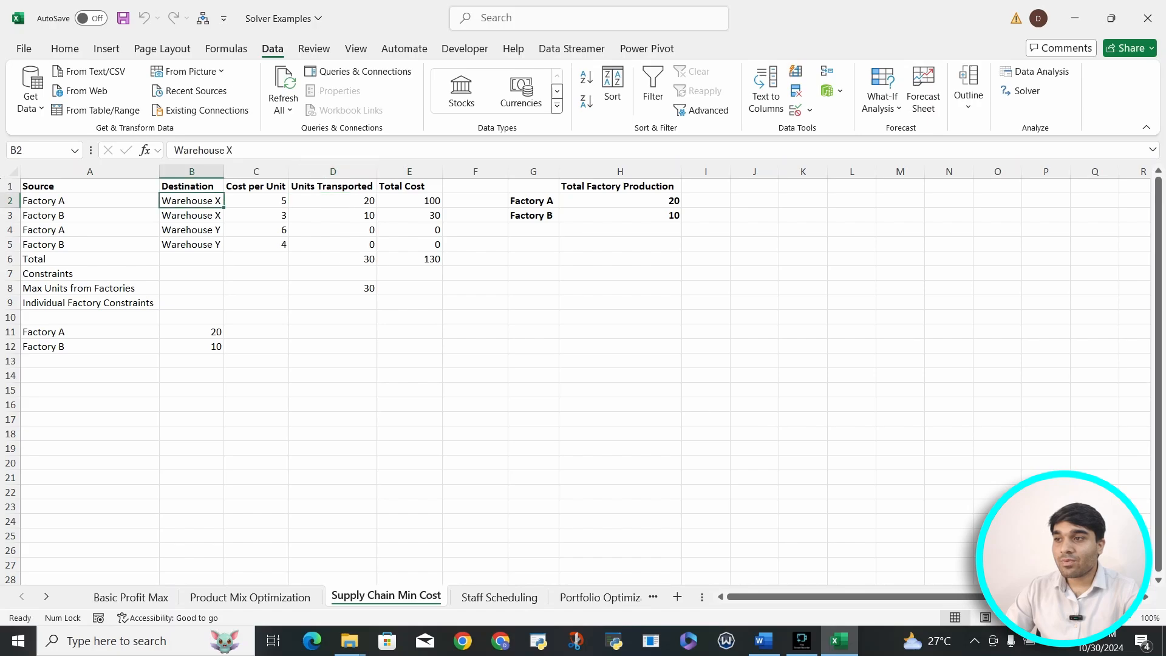
click(333, 216)
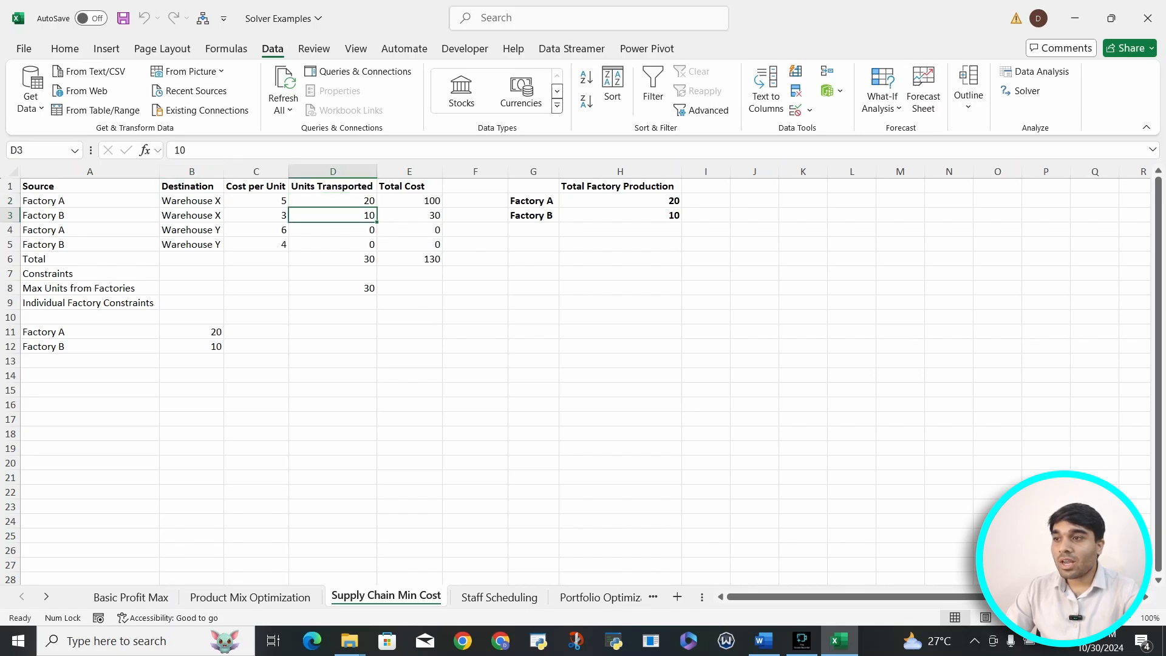
click(191, 216)
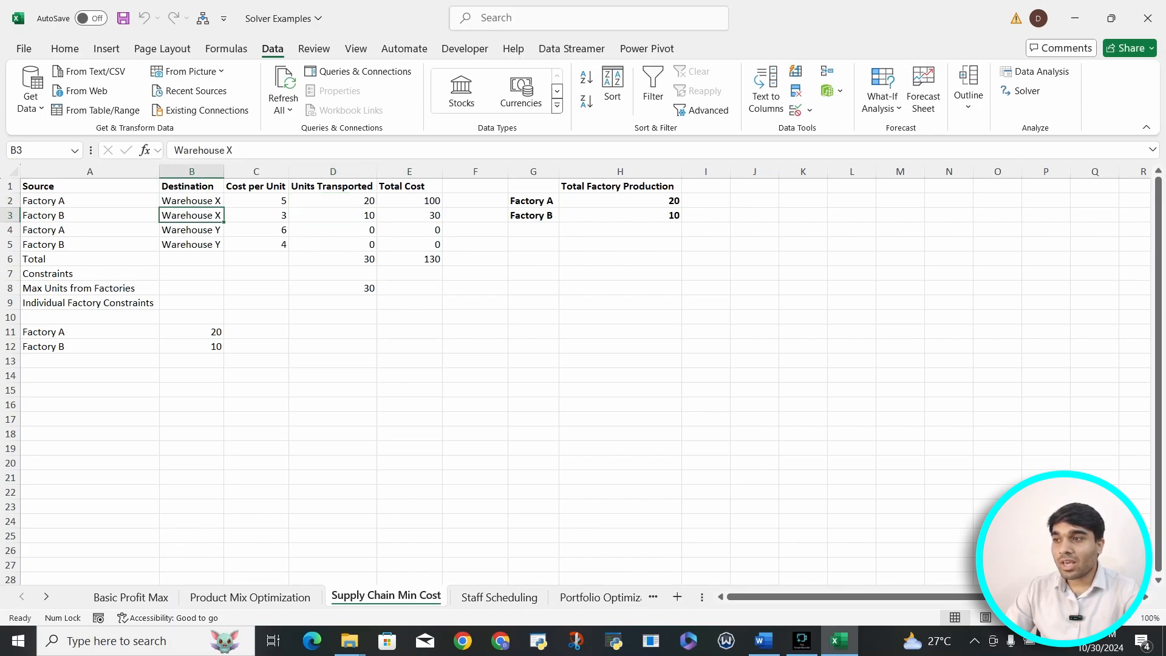
drag(90, 216, 191, 214)
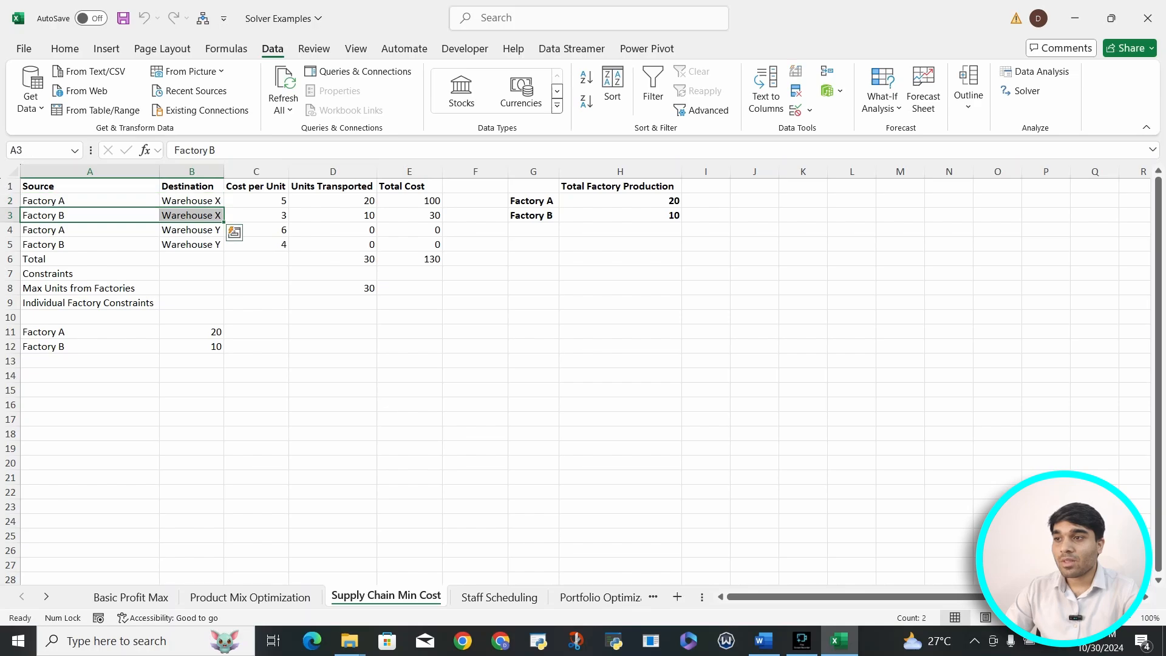
drag(90, 201, 409, 214)
Step: Open the Staff Scheduling sheet and examine its total cost in D5, required total hours in C7 and maximum budget in D8
click(499, 597)
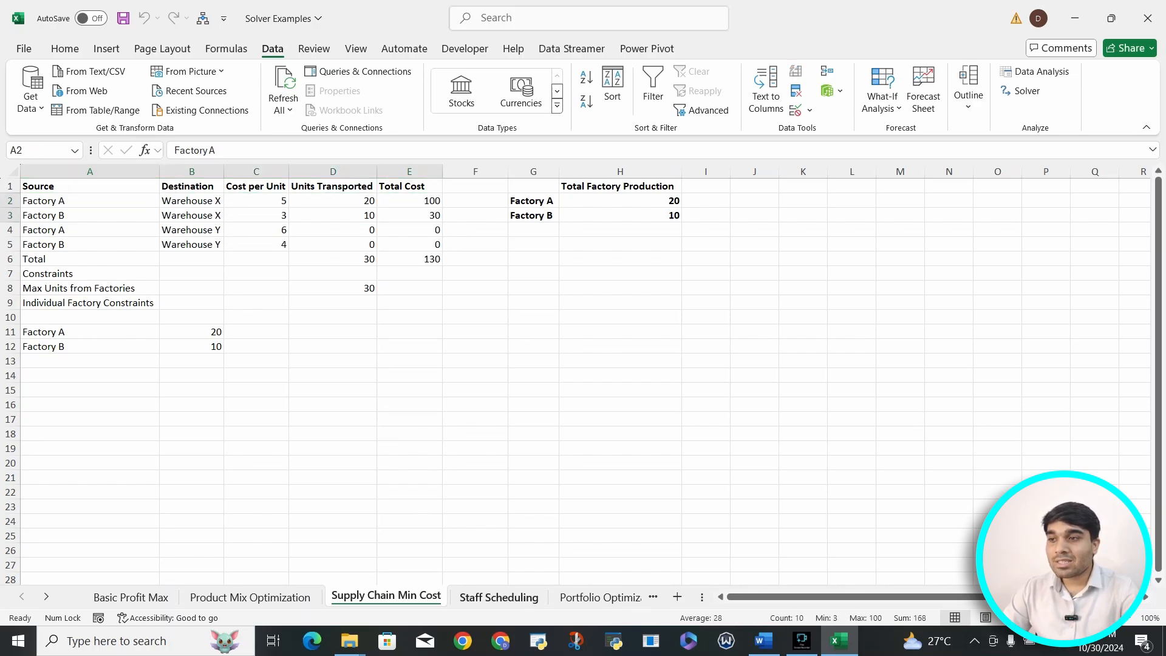
click(601, 597)
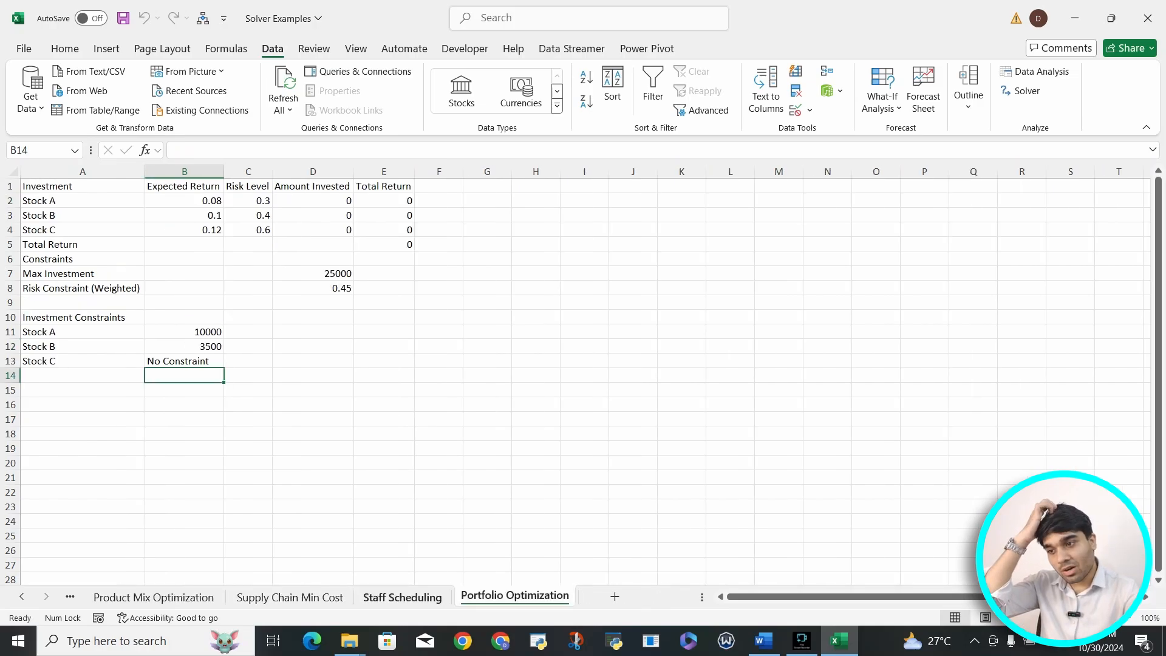
click(403, 597)
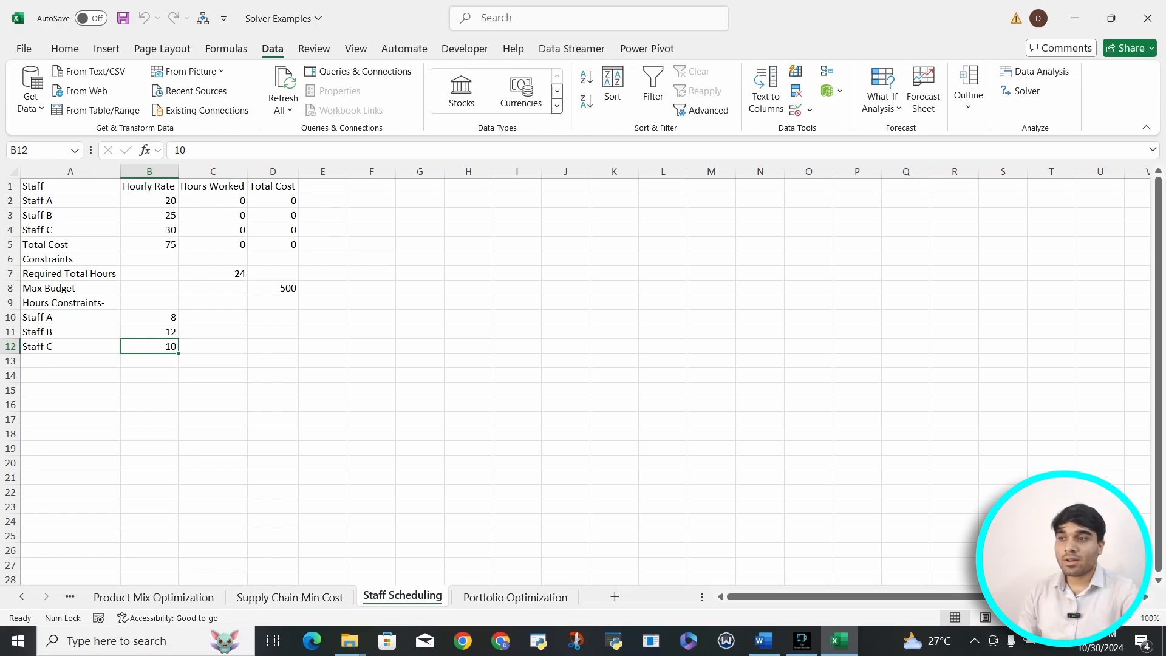
click(272, 244)
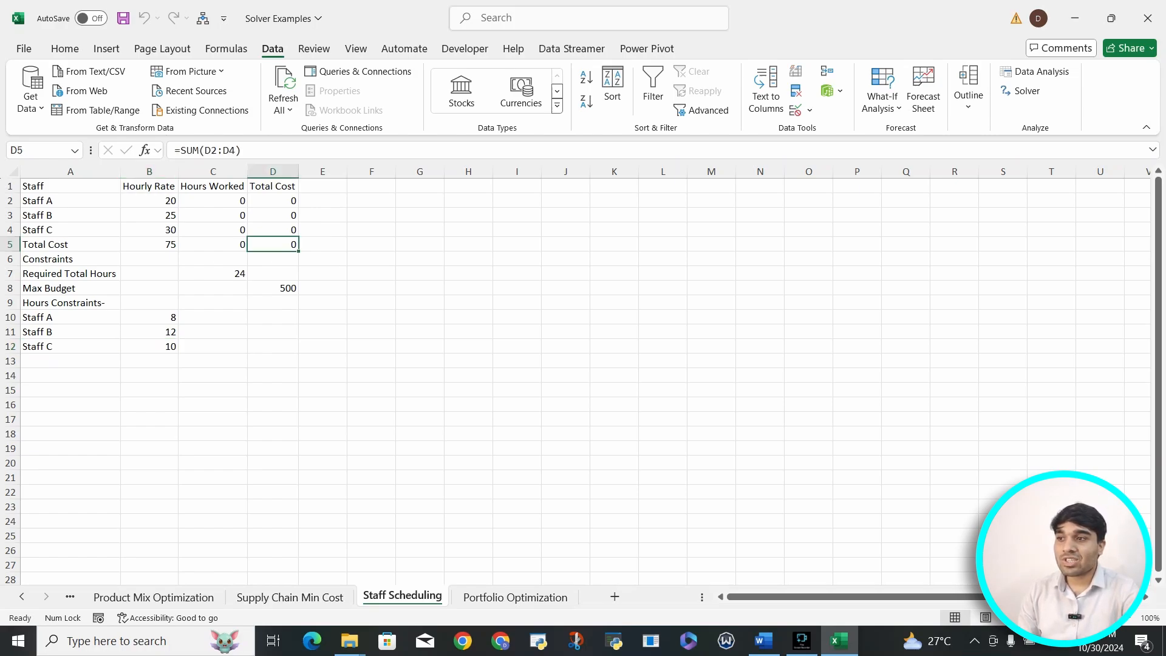
click(213, 274)
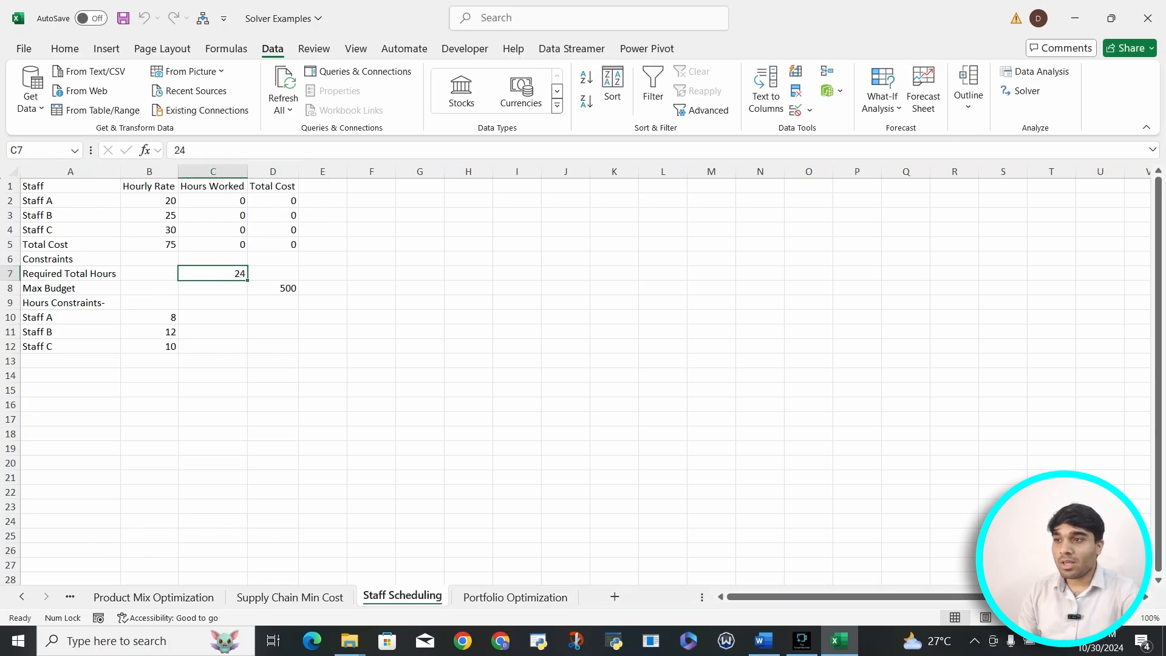
click(272, 288)
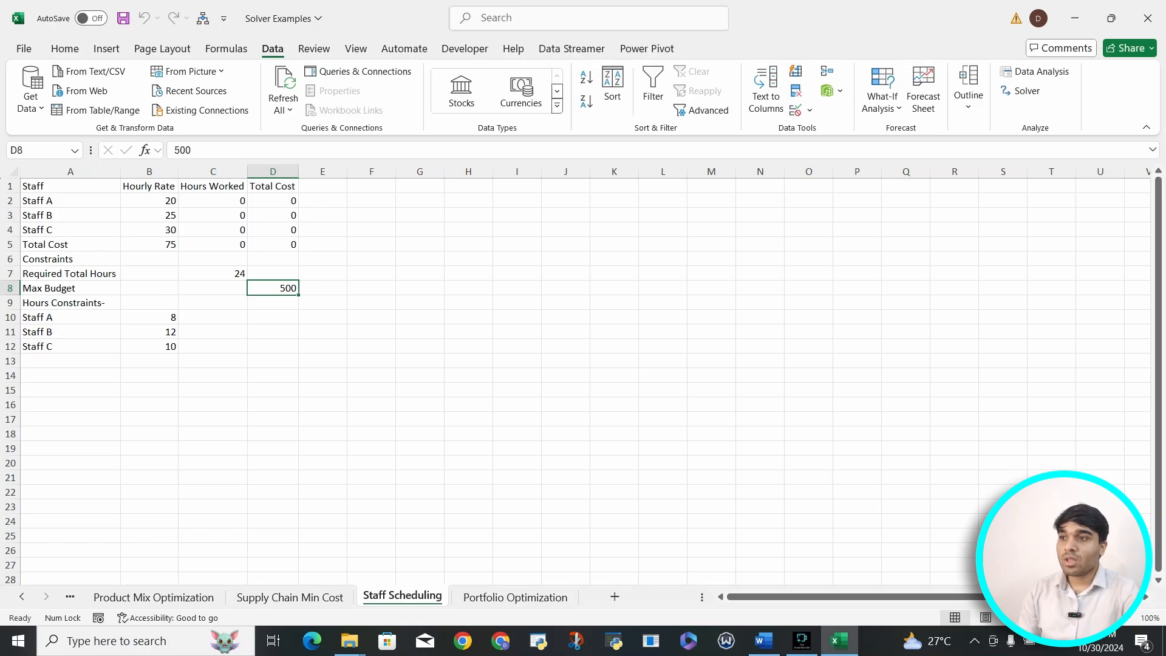
Step: Examine the staff hourly rates in B2:B5, total costs in D2:D5, maximum budget in D8 and individual hours constraints in B10:B12
drag(148, 201, 149, 244)
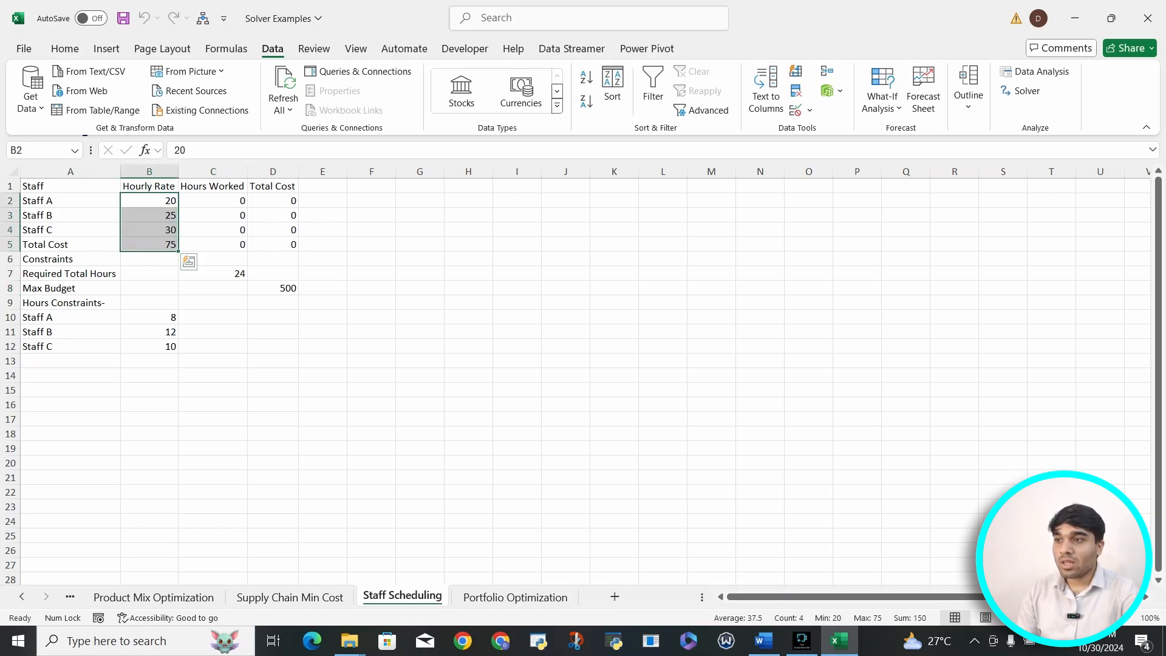
drag(272, 201, 273, 259)
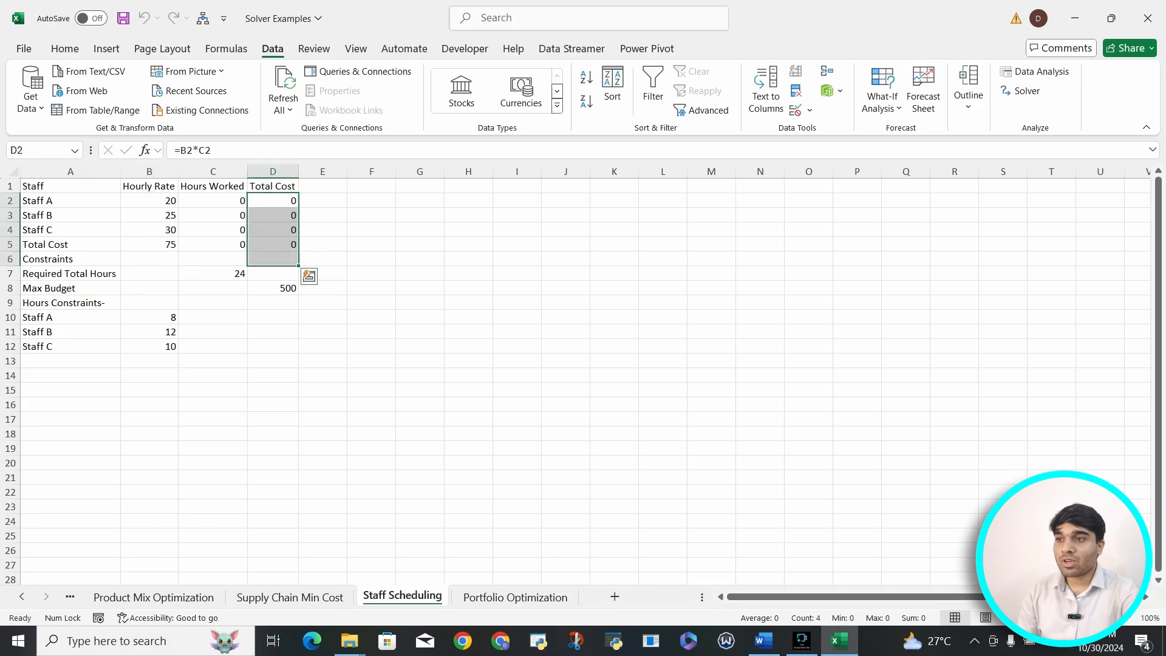
click(273, 288)
click(273, 259)
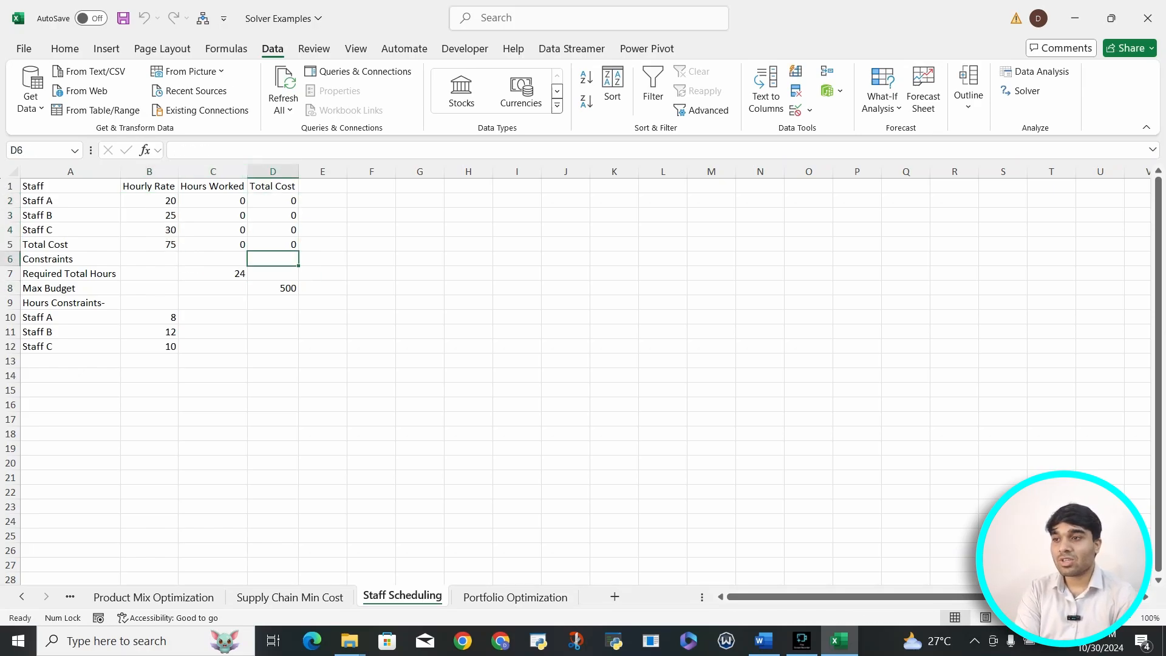
click(273, 289)
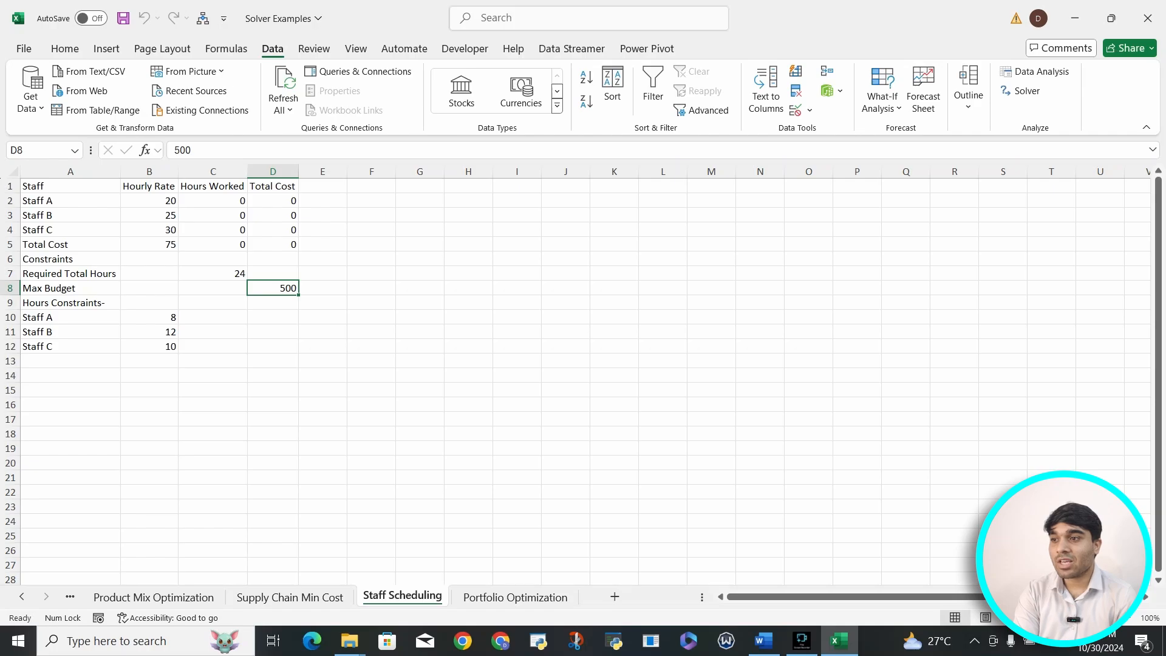
drag(150, 347, 149, 317)
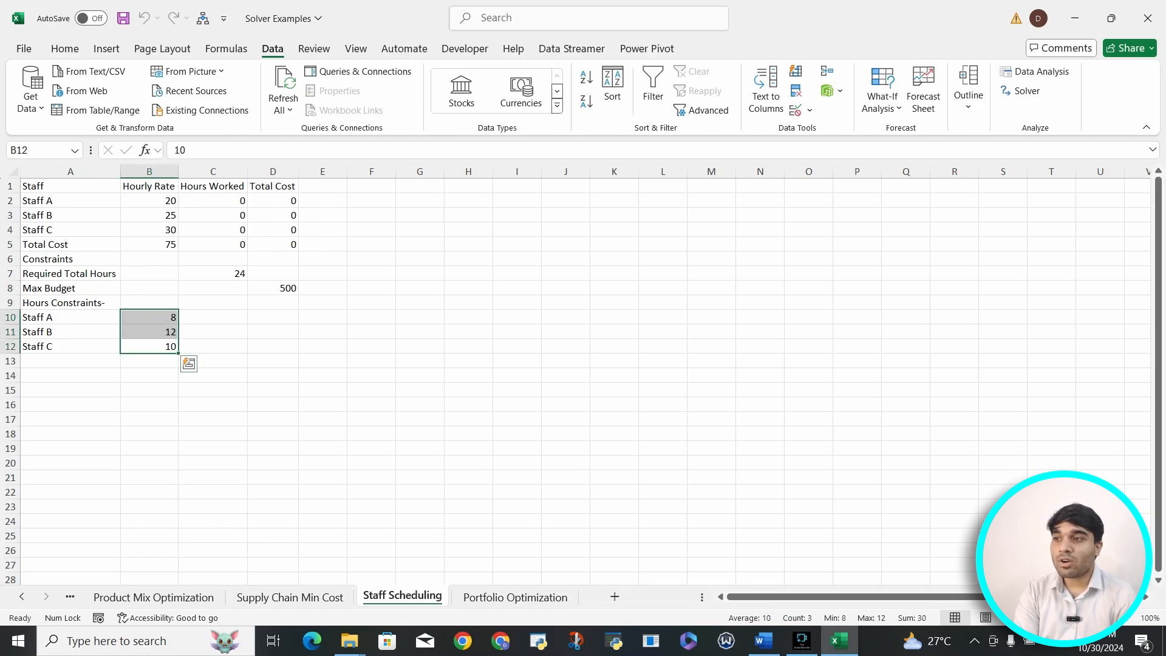
drag(70, 288, 274, 288)
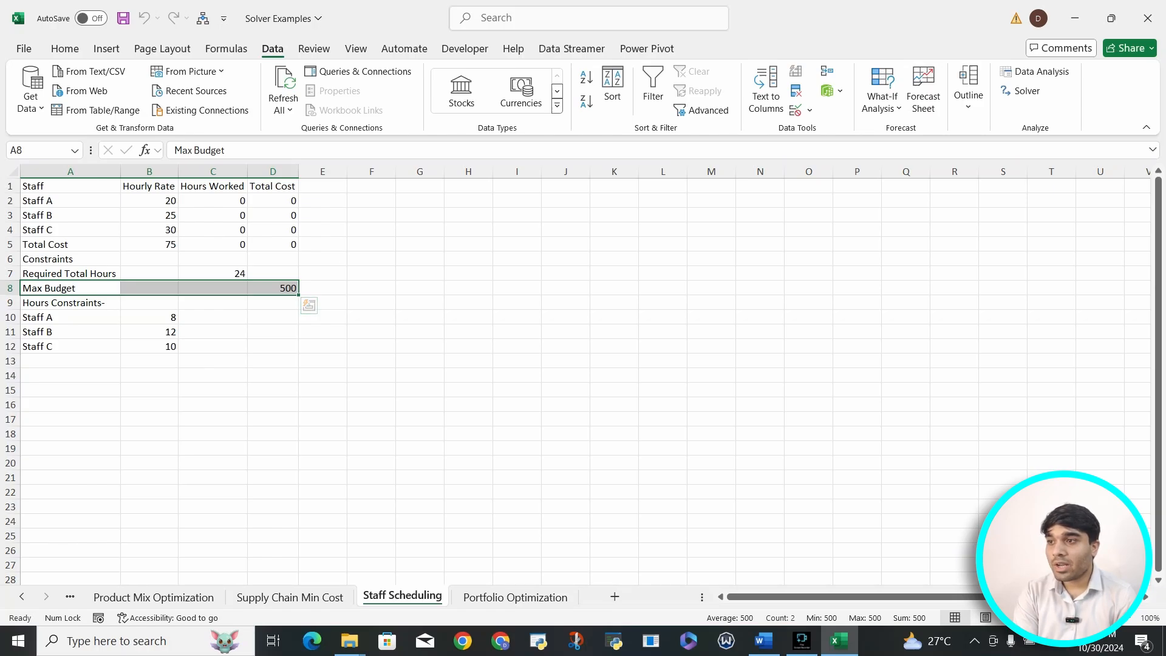
click(149, 245)
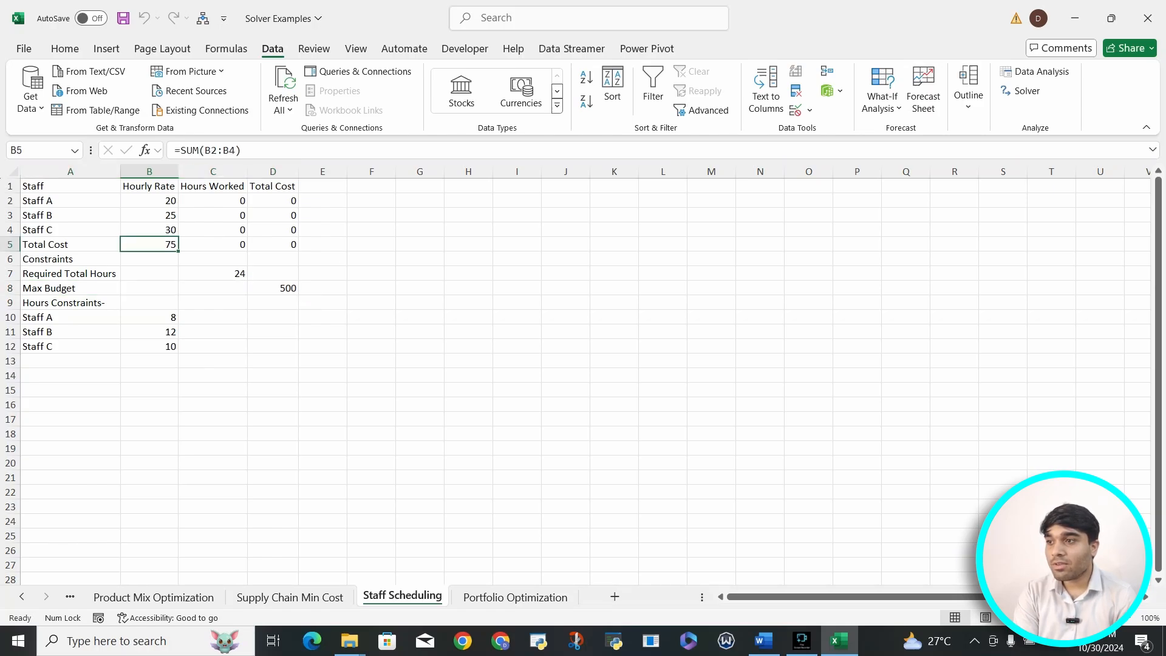
drag(149, 288, 273, 299)
click(274, 288)
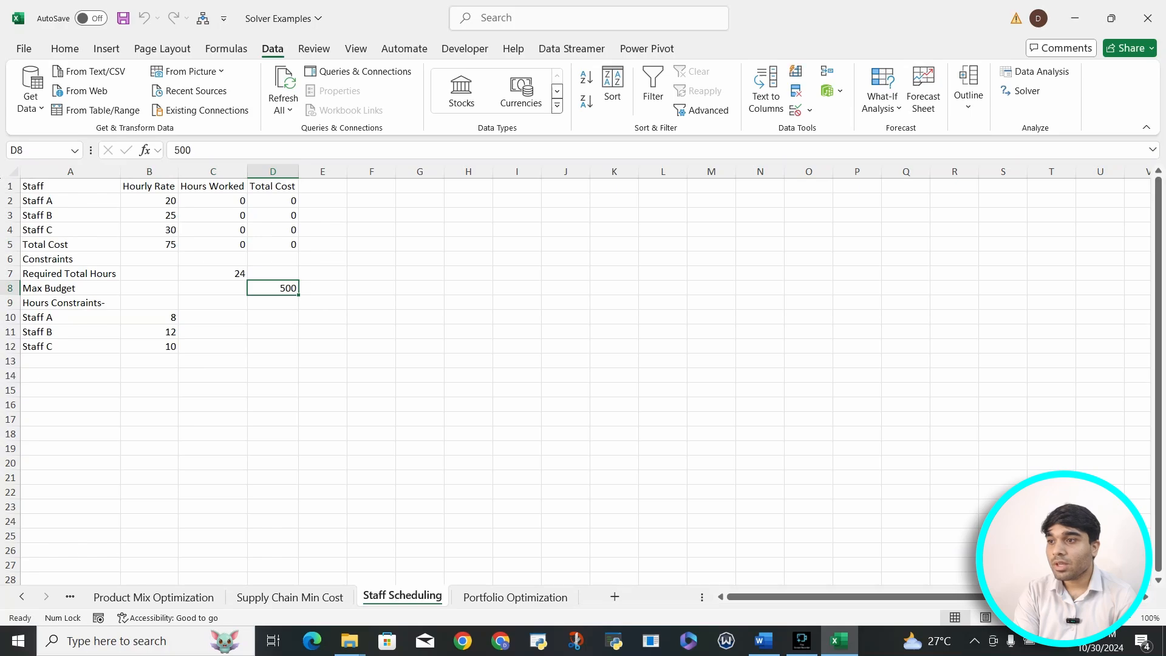
Step: Open the Portfolio Optimization sheet and examine its column headings, amounts invested, total return in E5, investment and risk limits in D7:D8, and Stock A's constraint
click(515, 596)
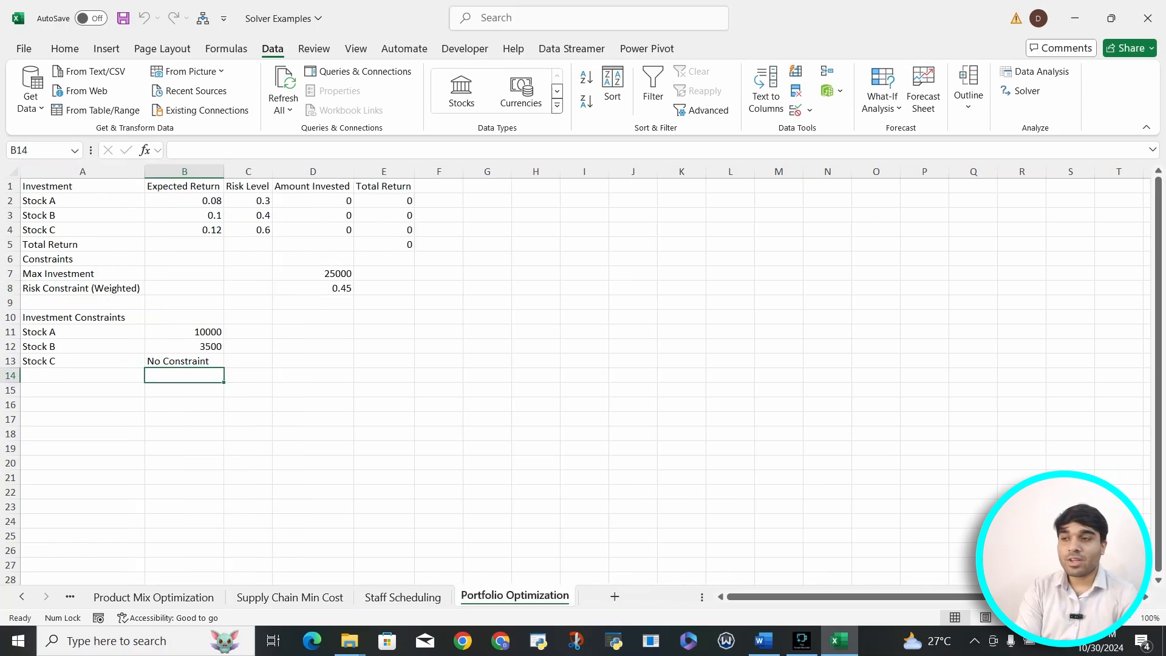
click(184, 187)
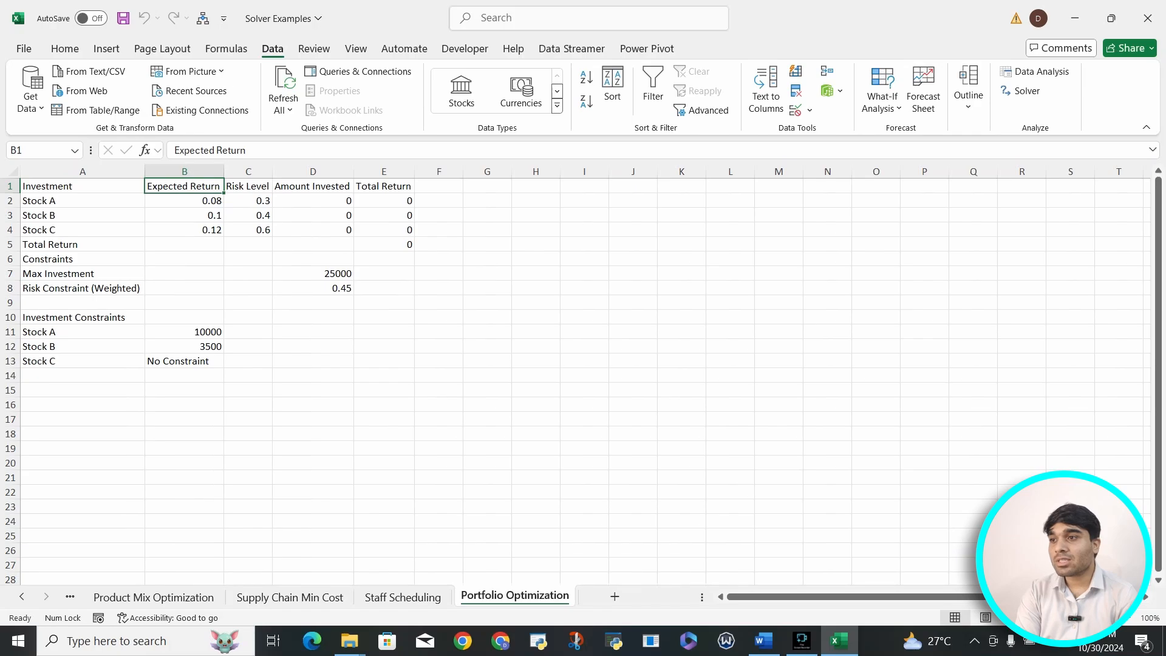
click(248, 187)
click(313, 187)
click(384, 186)
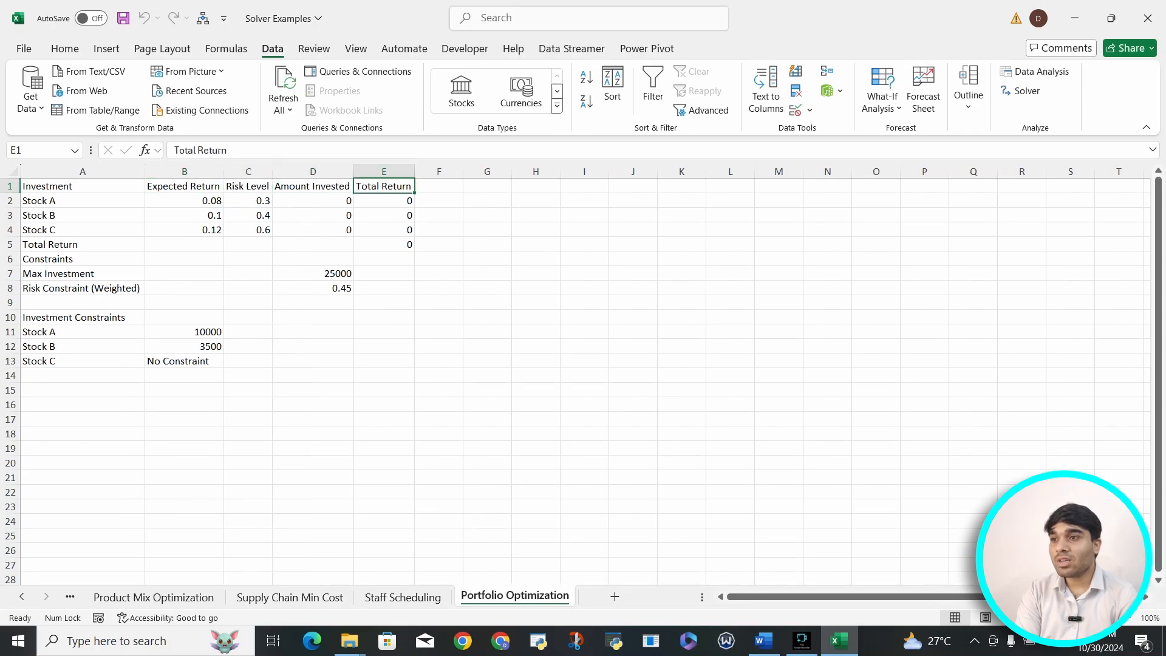
click(384, 245)
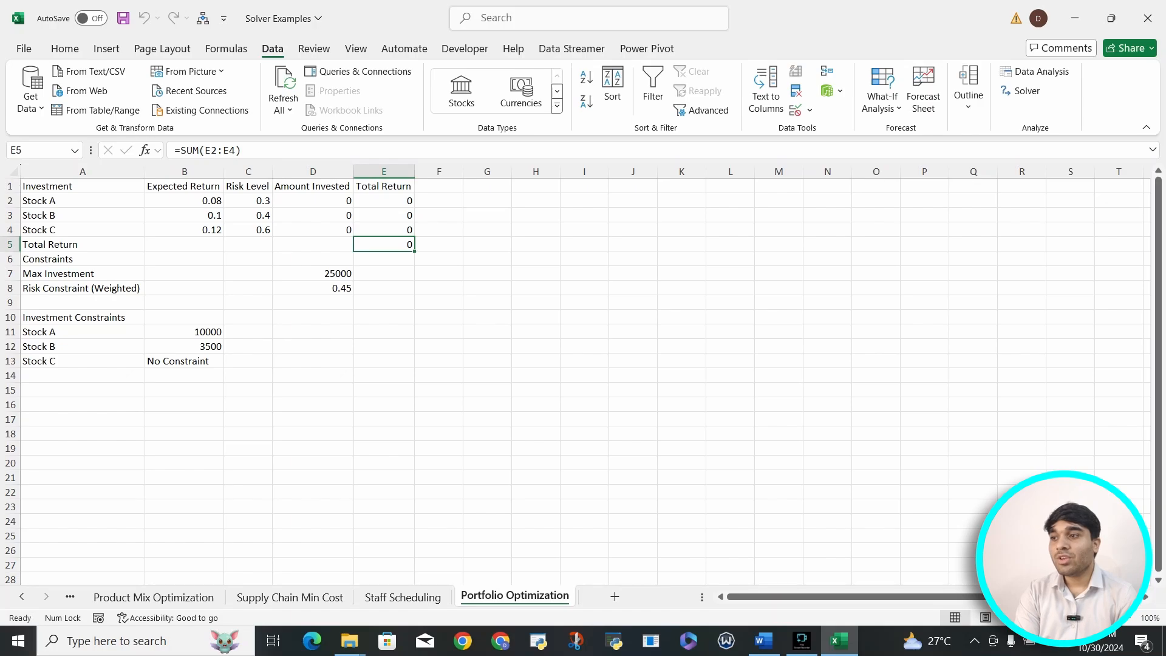
drag(83, 332, 185, 332)
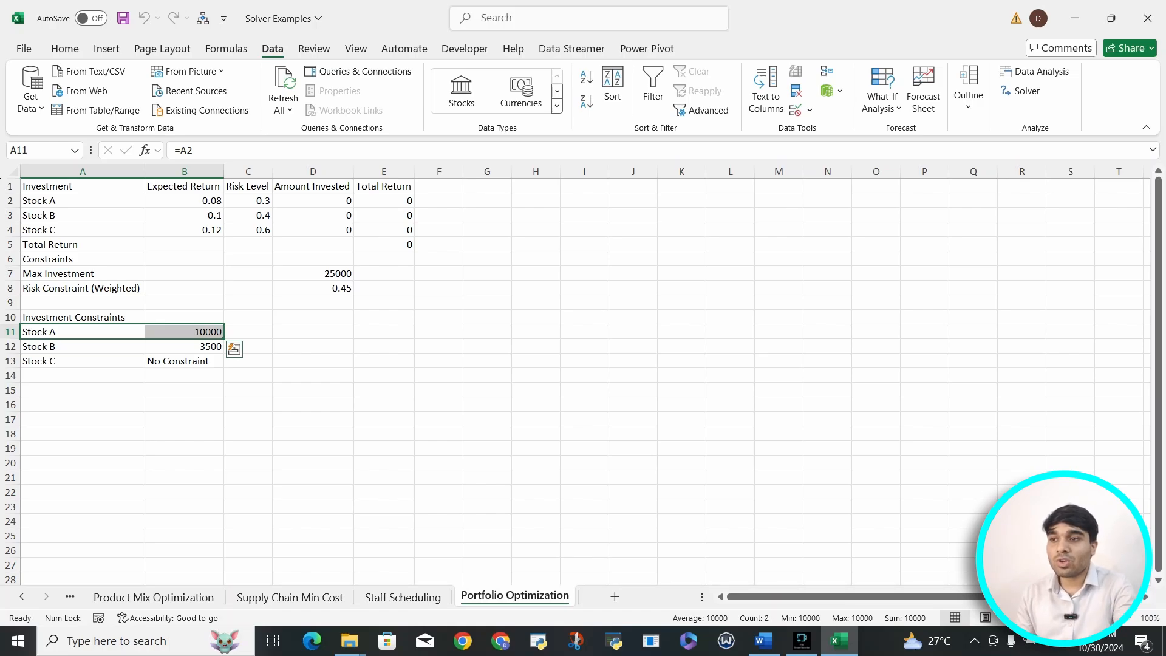
mouse_move(313, 288)
mouse_down()
mouse_move(91, 288)
mouse_move(115, 274)
mouse_move(376, 273)
mouse_move(328, 274)
mouse_up()
click(313, 187)
click(313, 201)
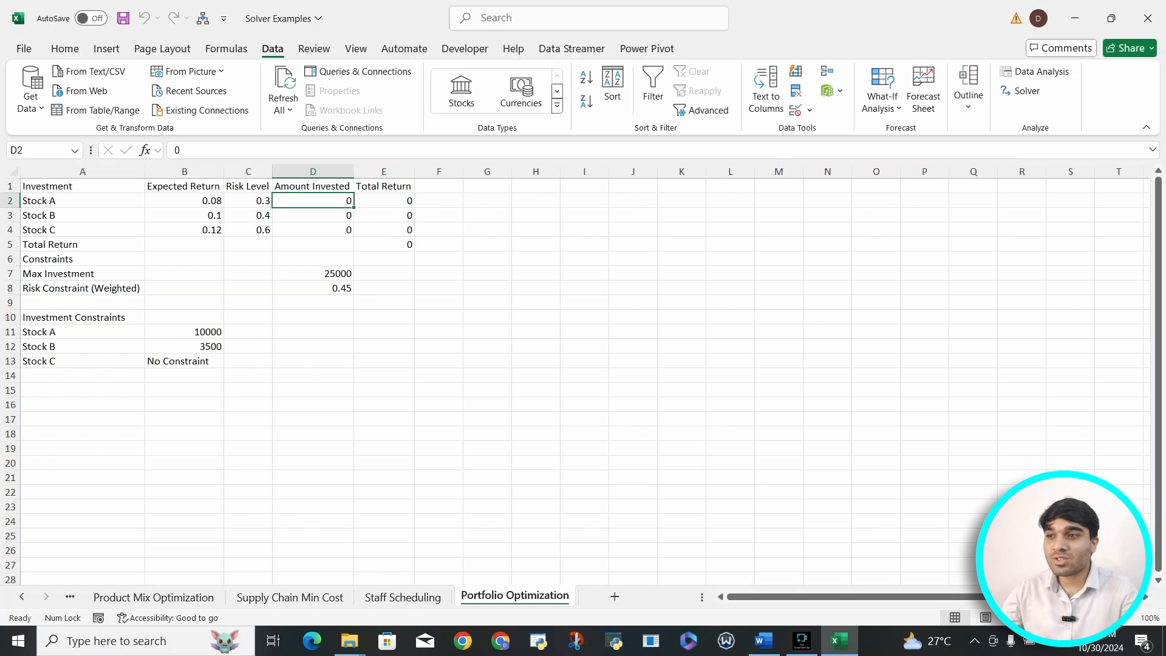
click(384, 244)
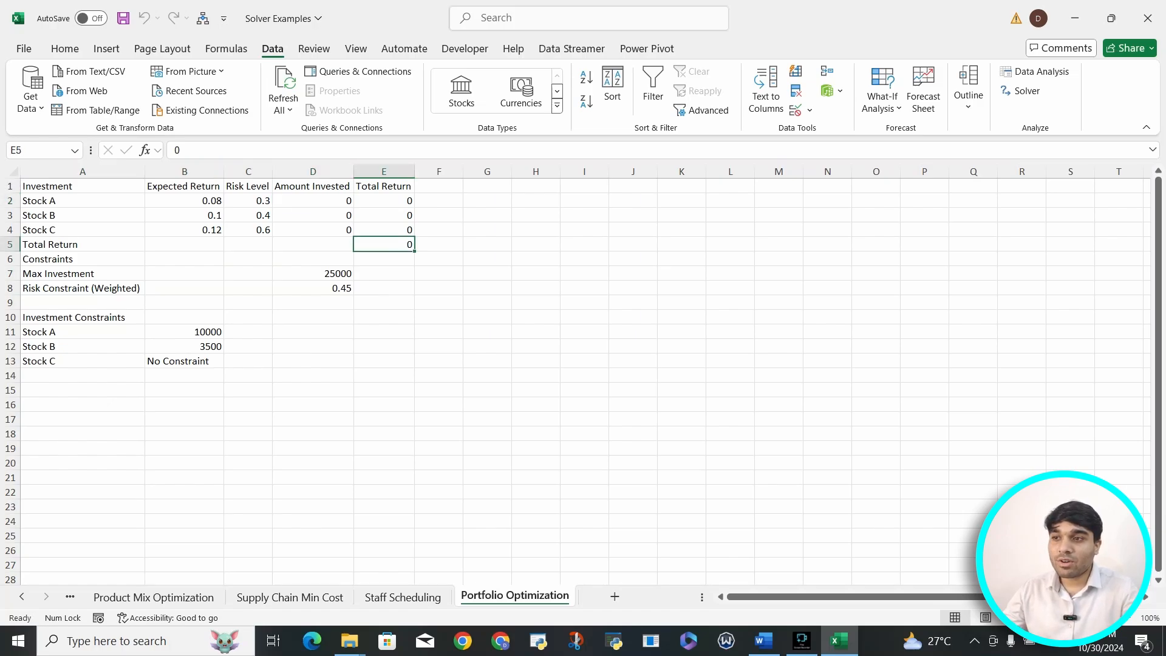
Step: Compare the Staff Scheduling and Portfolio Optimization sheets, return to Staff Scheduling, and bring the earlier sheets' names into view
click(403, 597)
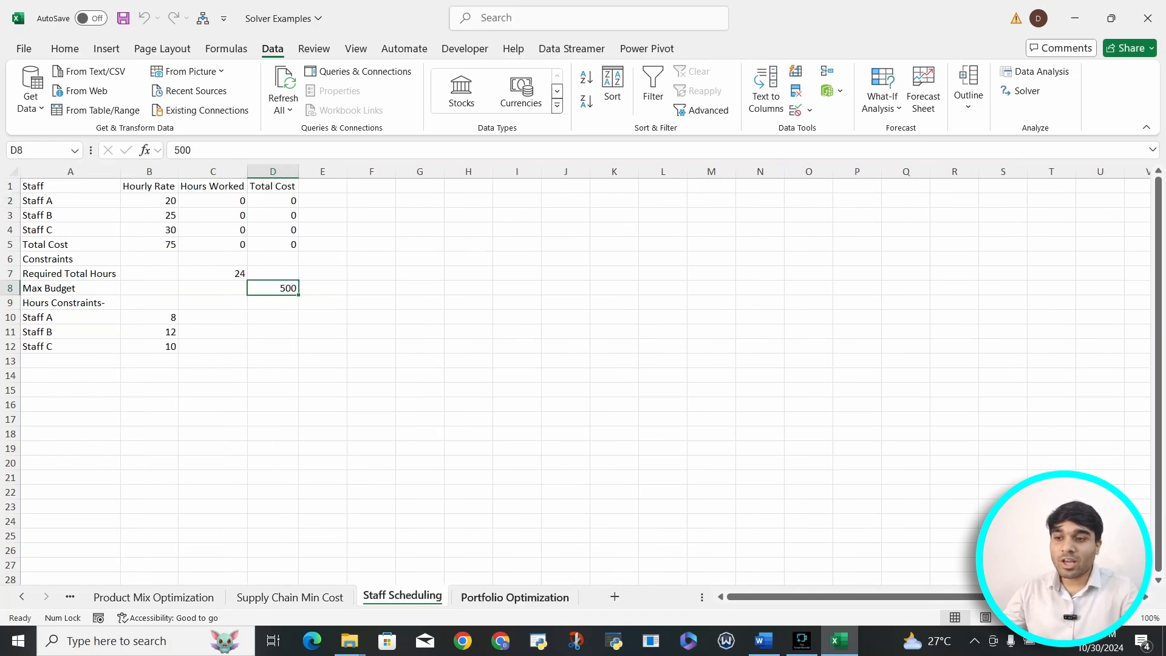
click(515, 597)
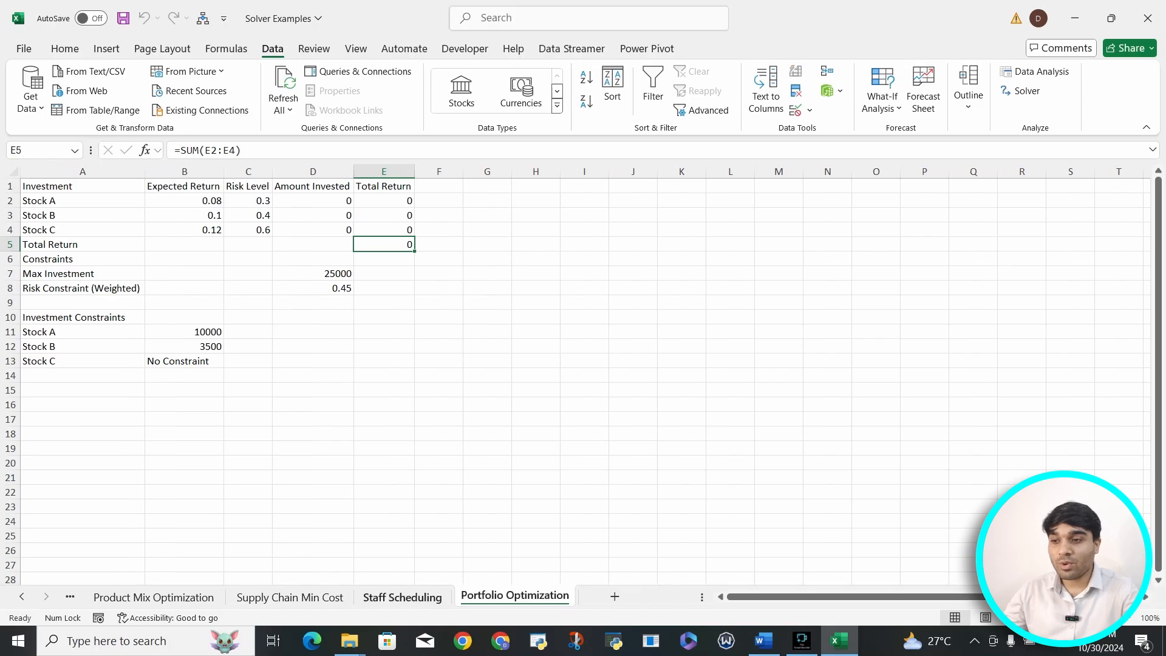
click(403, 597)
click(70, 596)
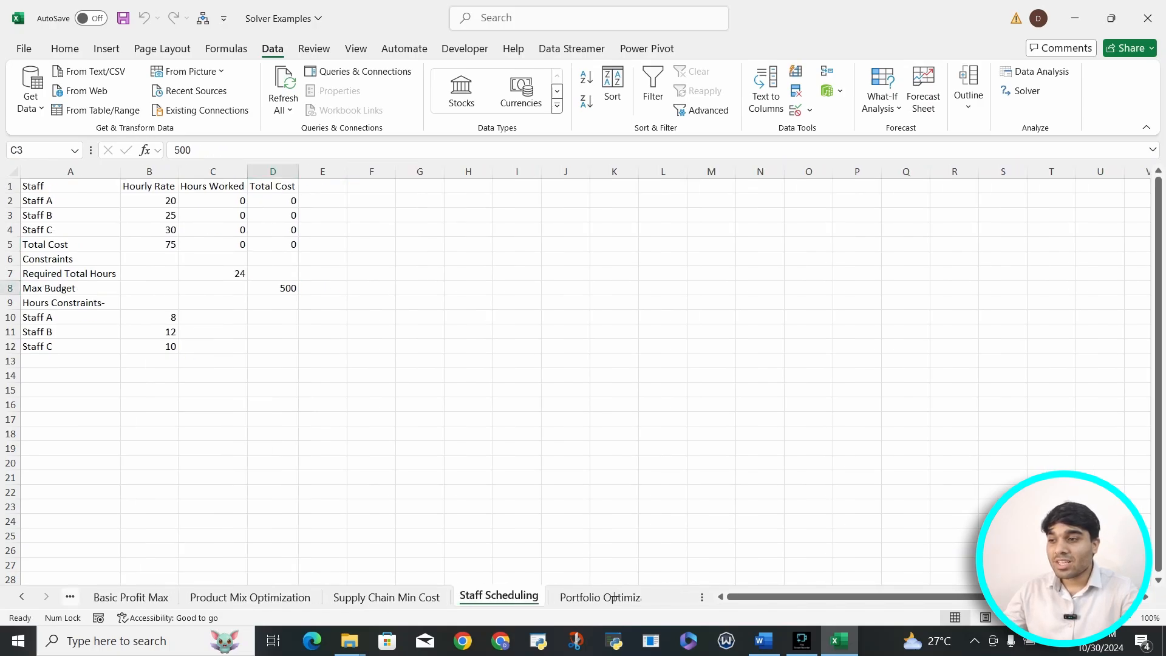